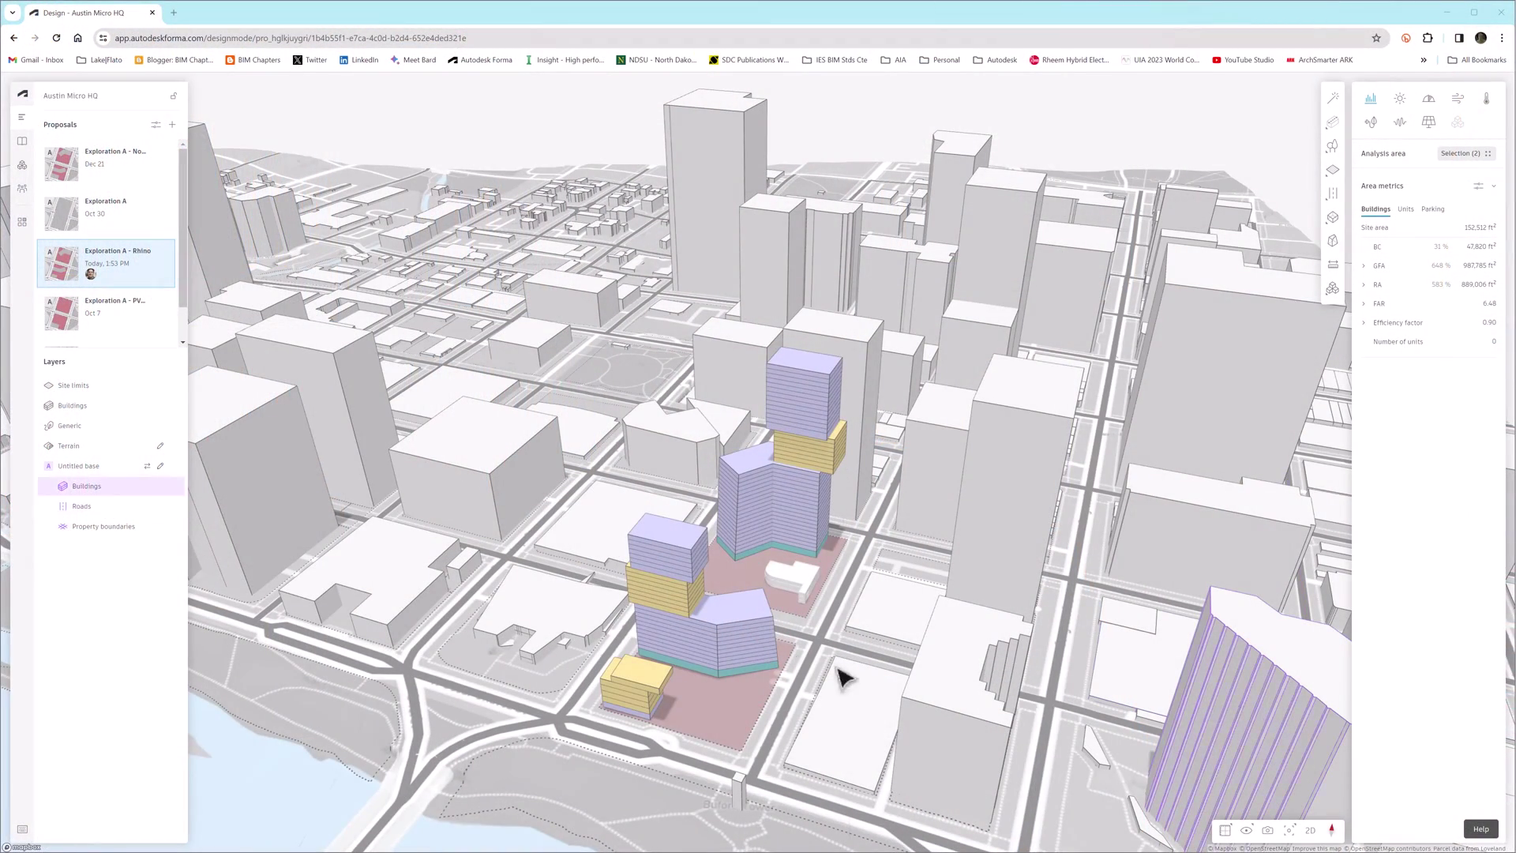
Step: Display the rapid wind comfort overlay around the proposed towers, showing 7%, 37%, 49% and 7% zones
right_drag(785, 619, 737, 651)
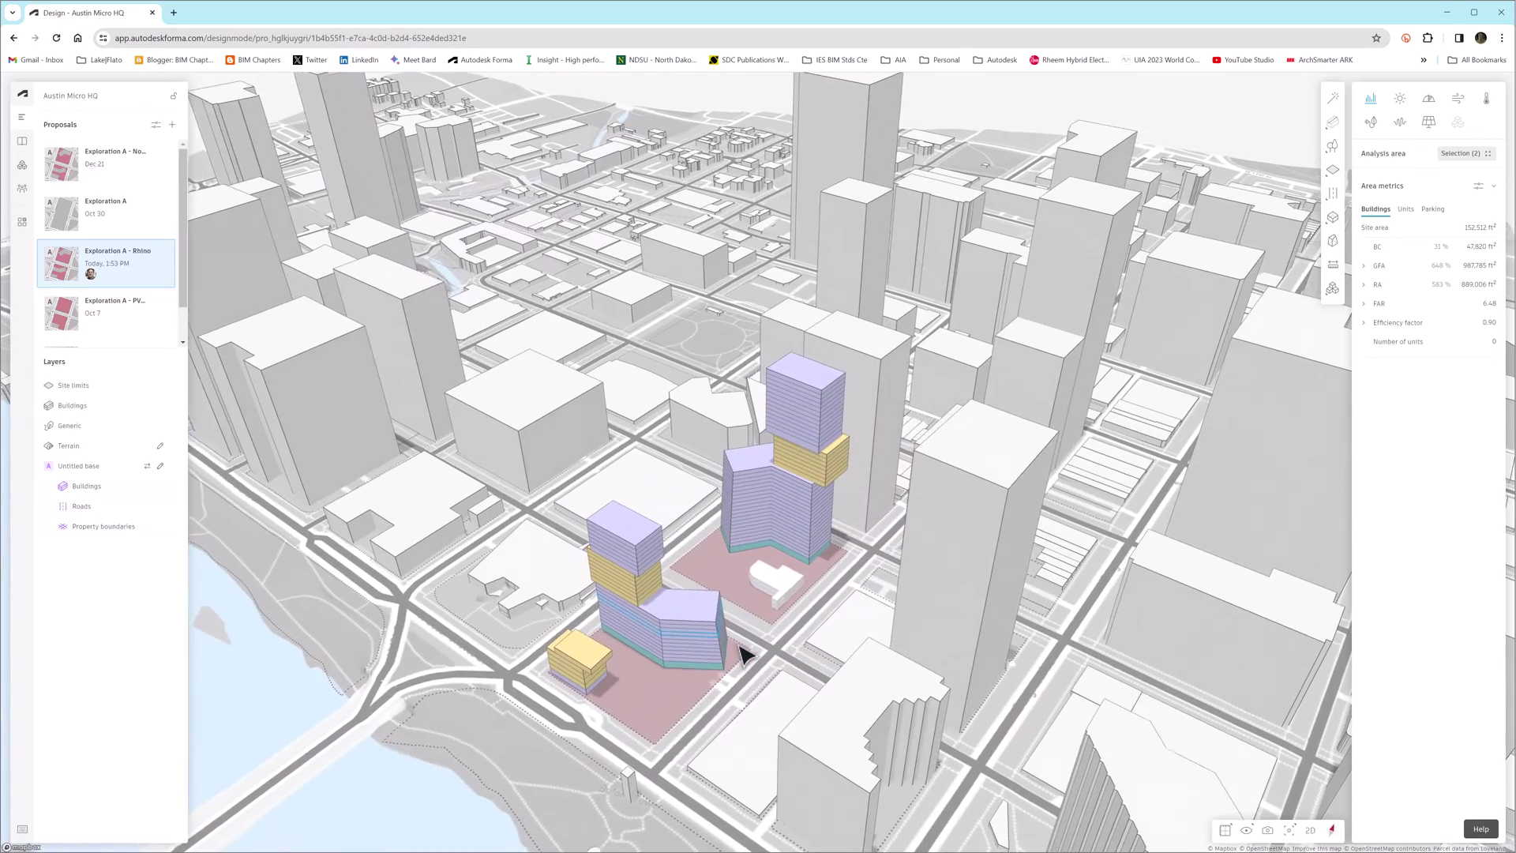
click(1456, 101)
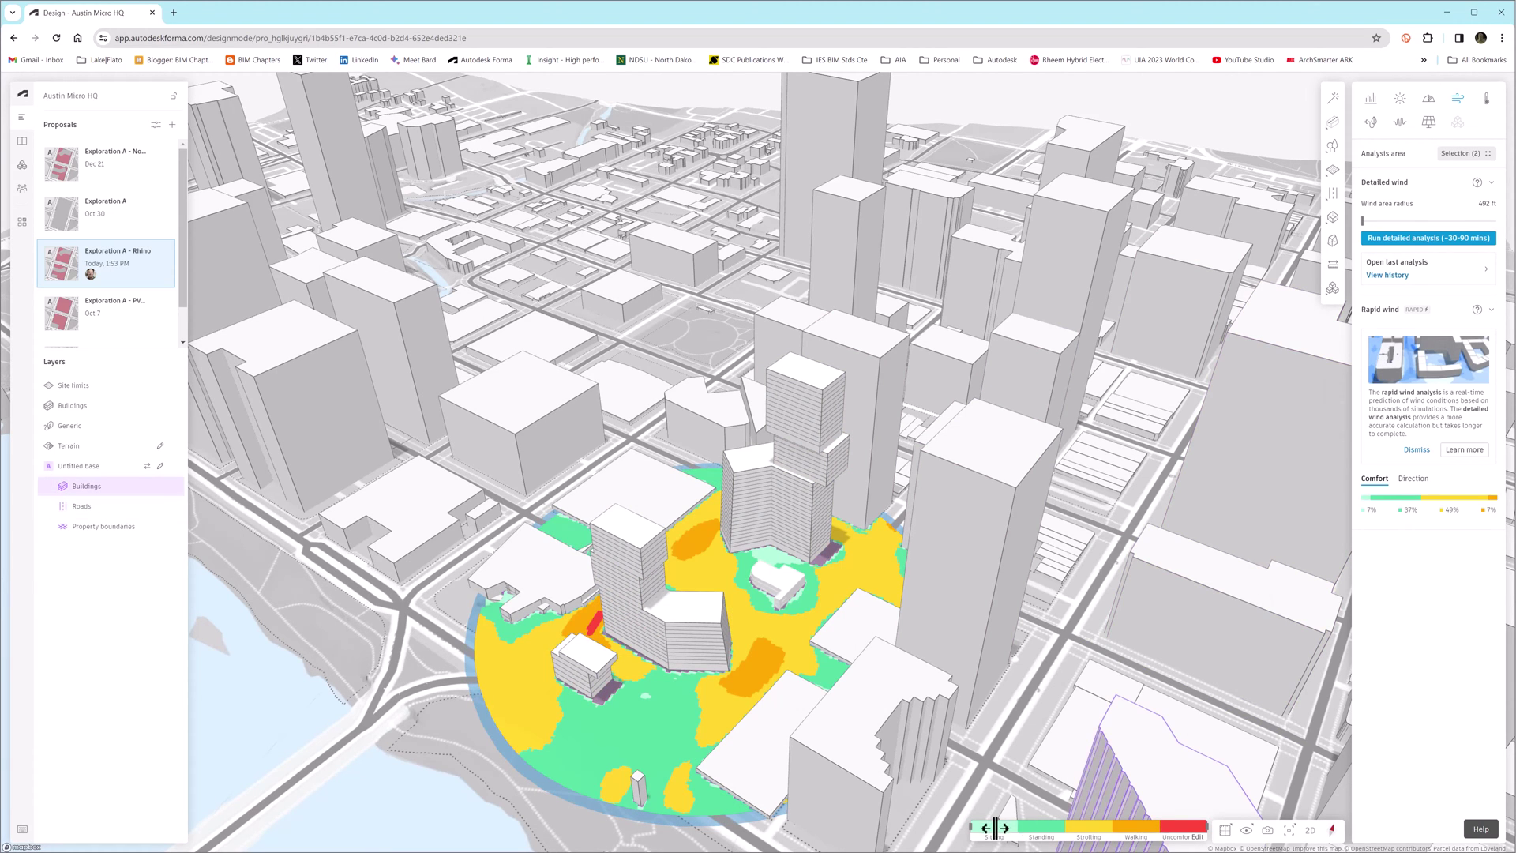
mouse_move(785, 710)
right_down()
mouse_move(862, 705)
mouse_move(805, 693)
right_up()
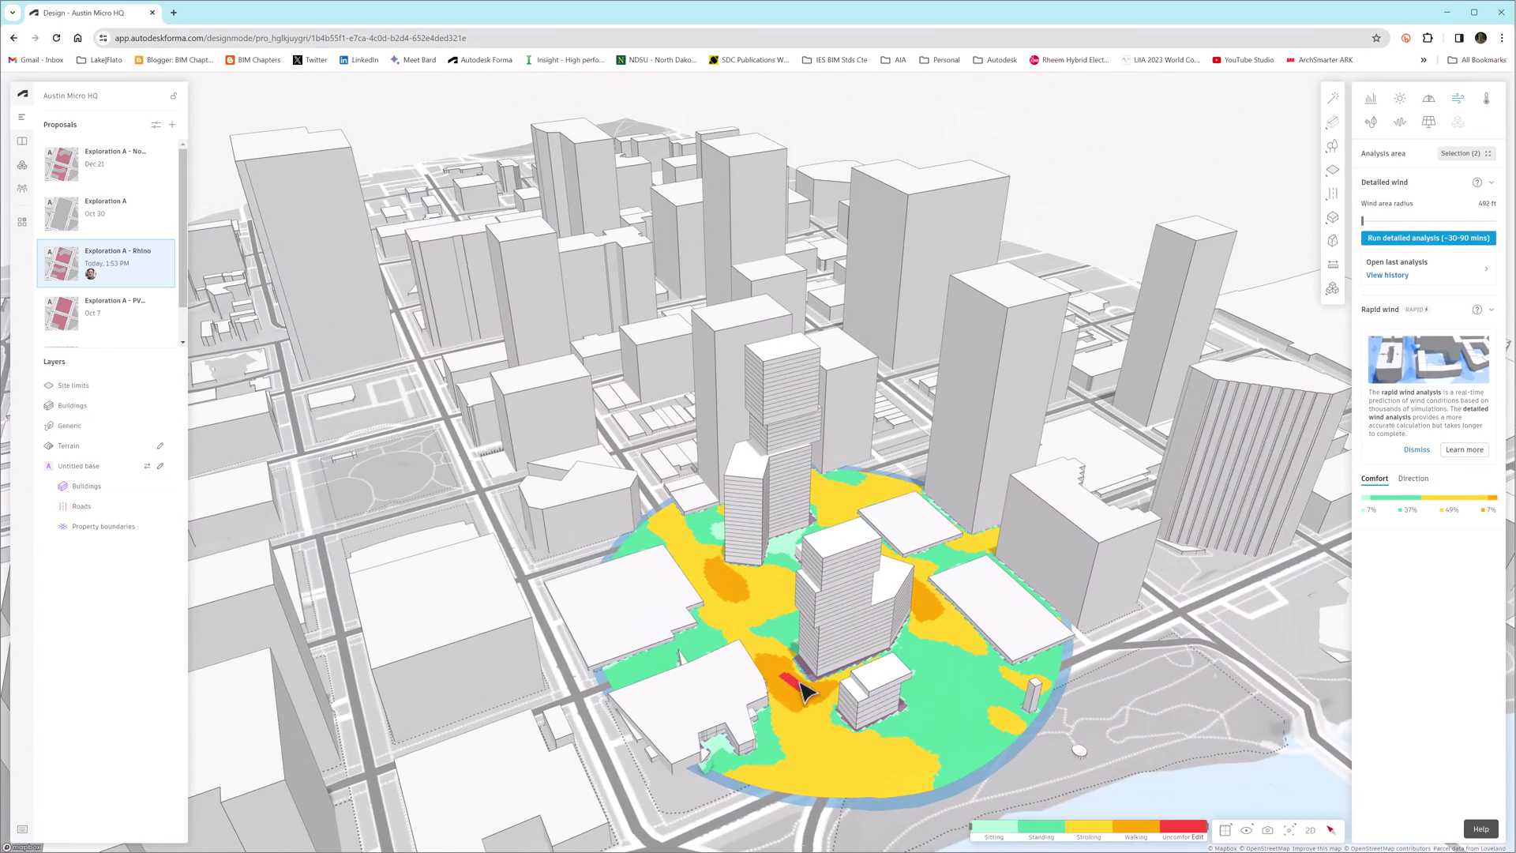
right_drag(918, 694, 785, 711)
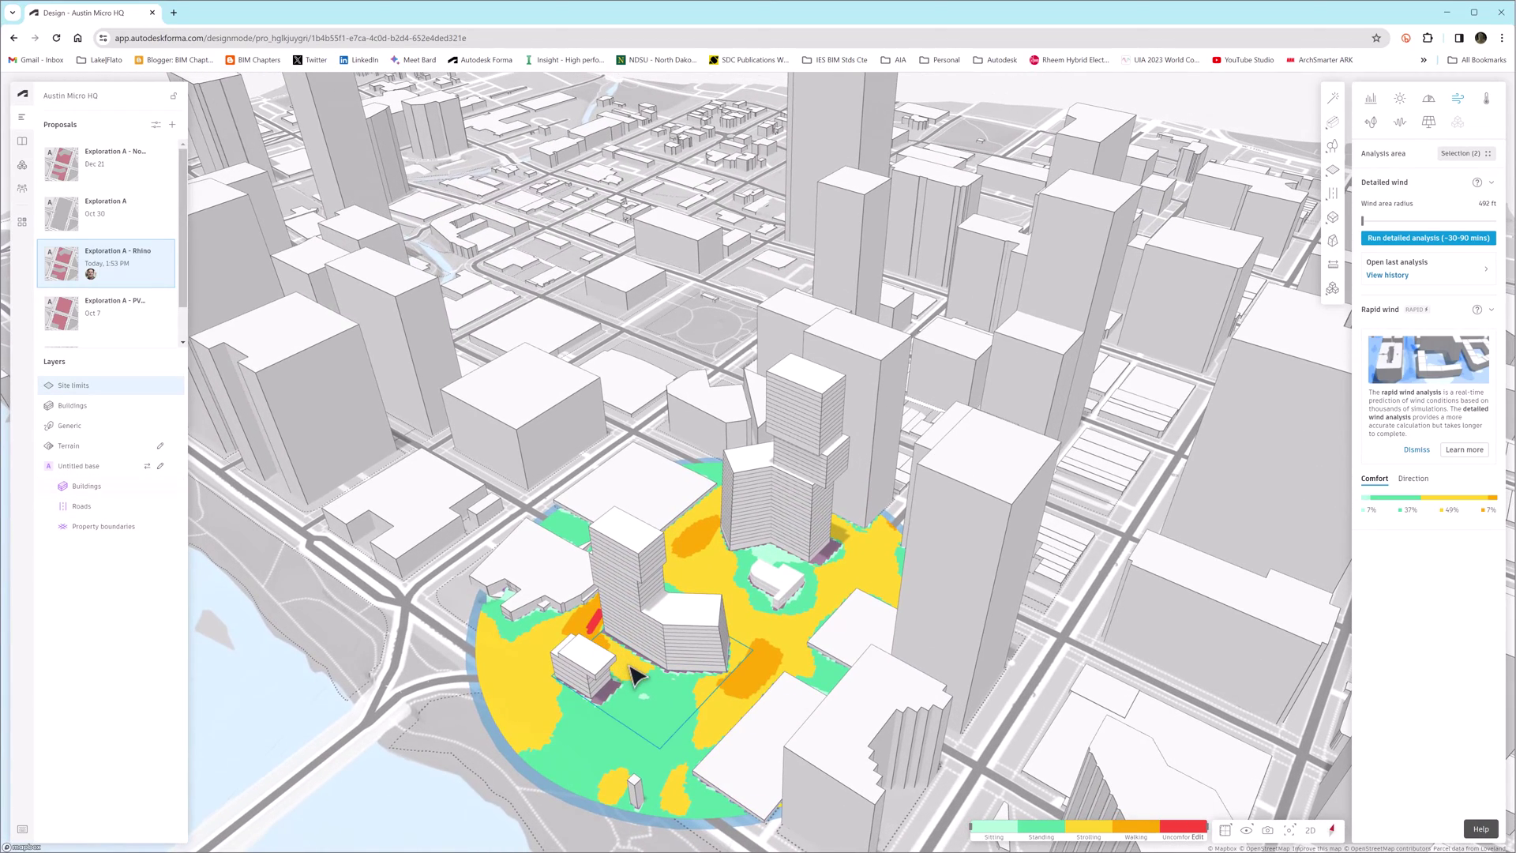
Step: Check the wind direction results for S and SE winds, then return to the comfort map
click(1411, 480)
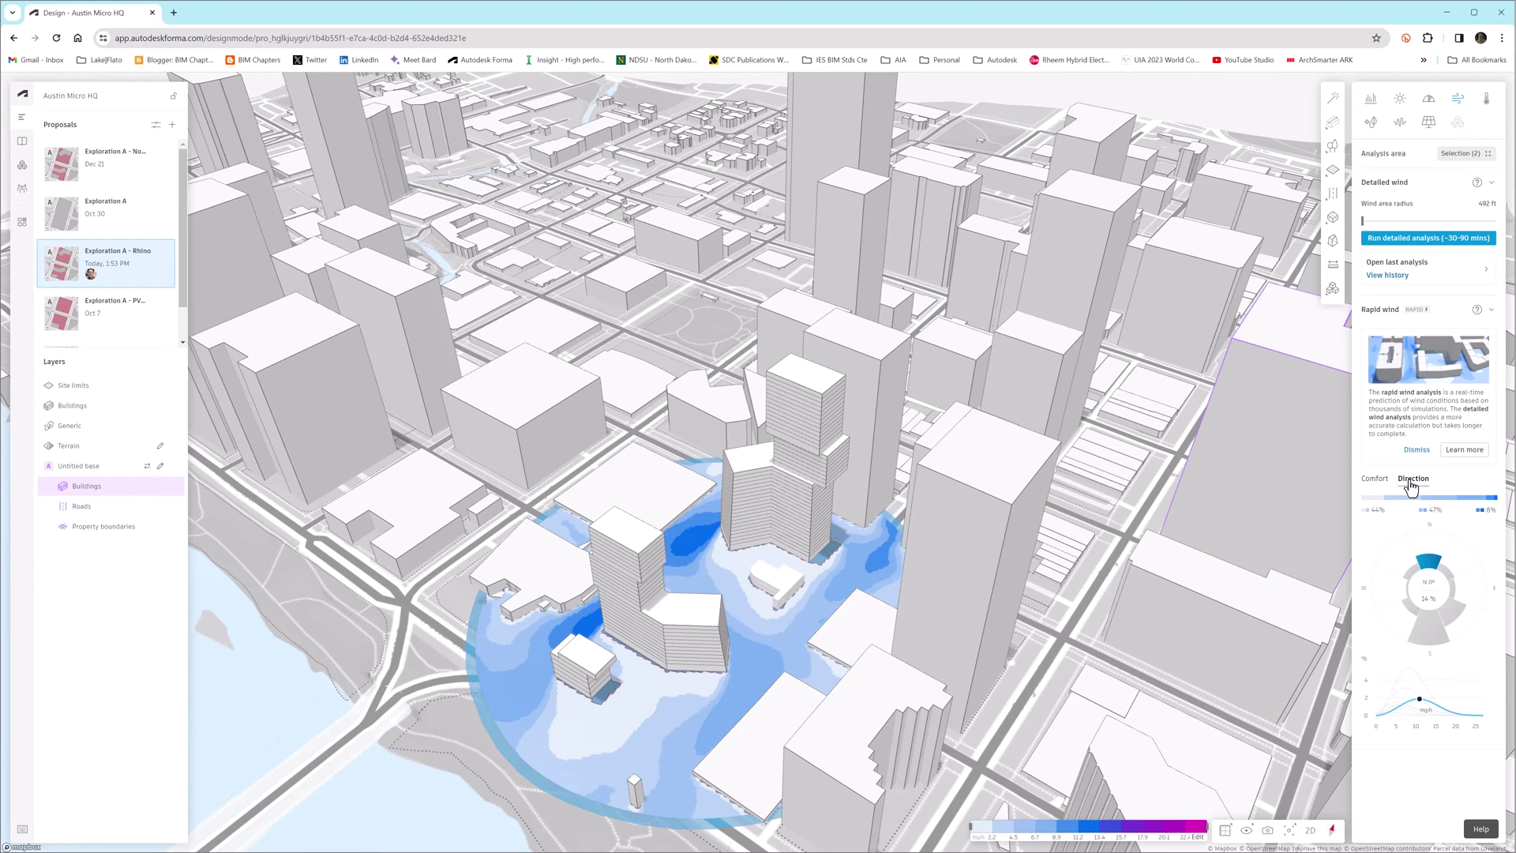
click(1431, 624)
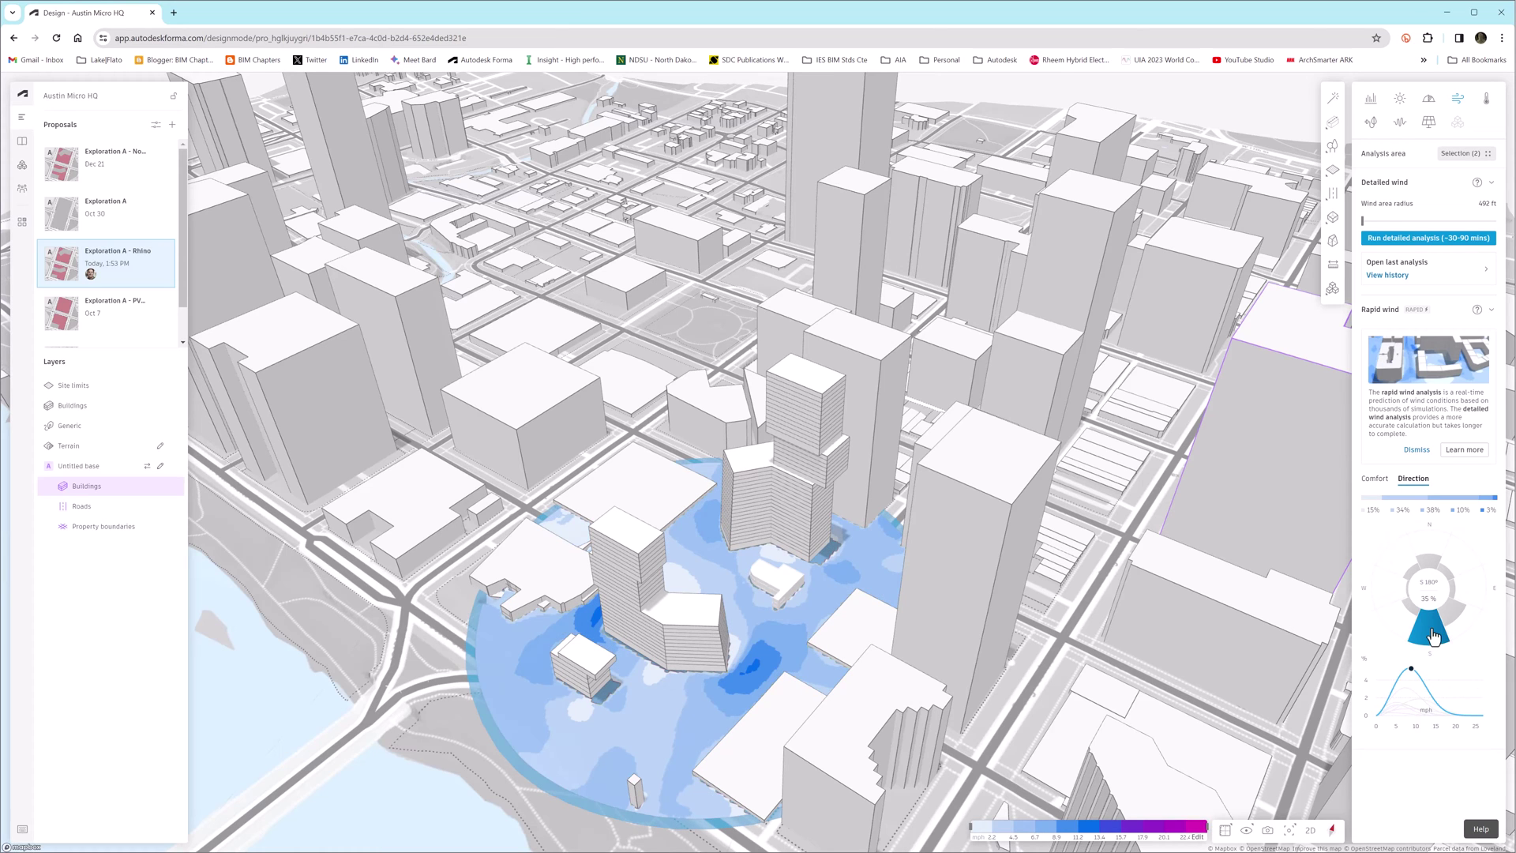
click(1459, 615)
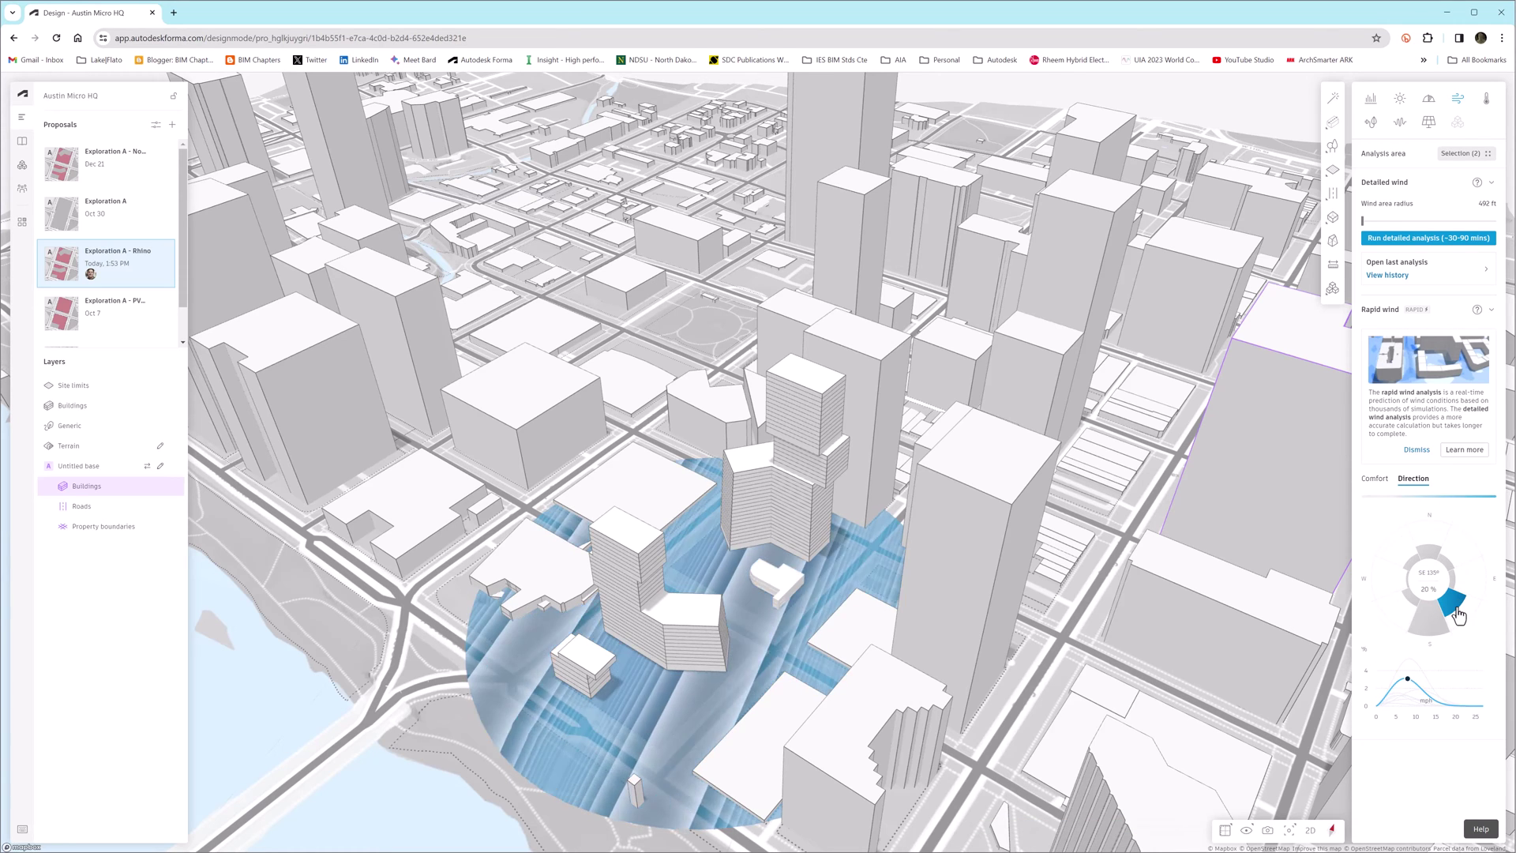
click(1374, 480)
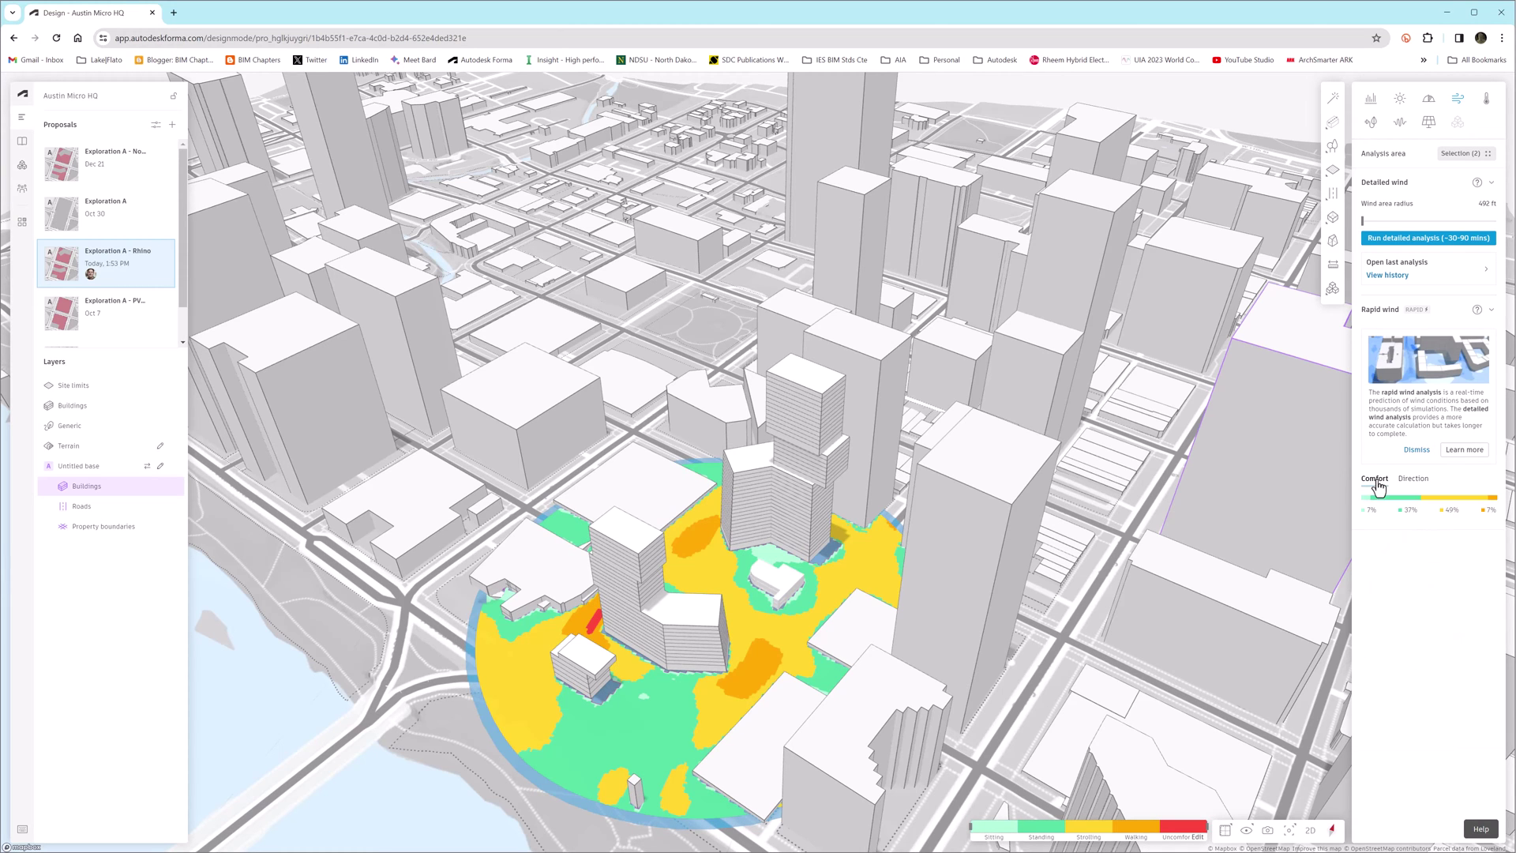
click(1333, 266)
Step: Draw a polygon footprint between the low-rise block and the tower and extrude it to 70'
click(1245, 242)
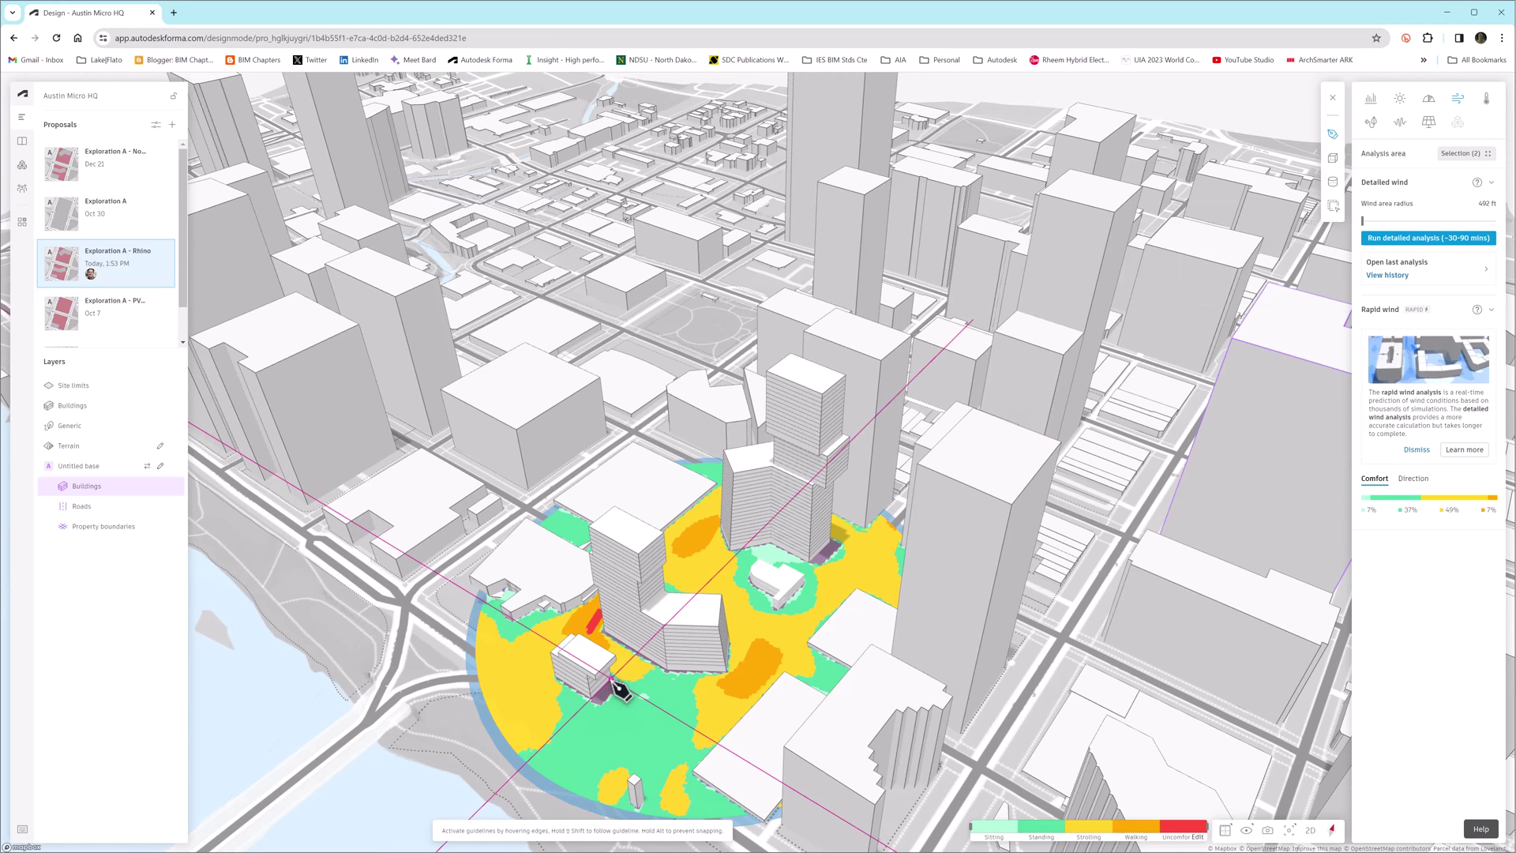
click(638, 679)
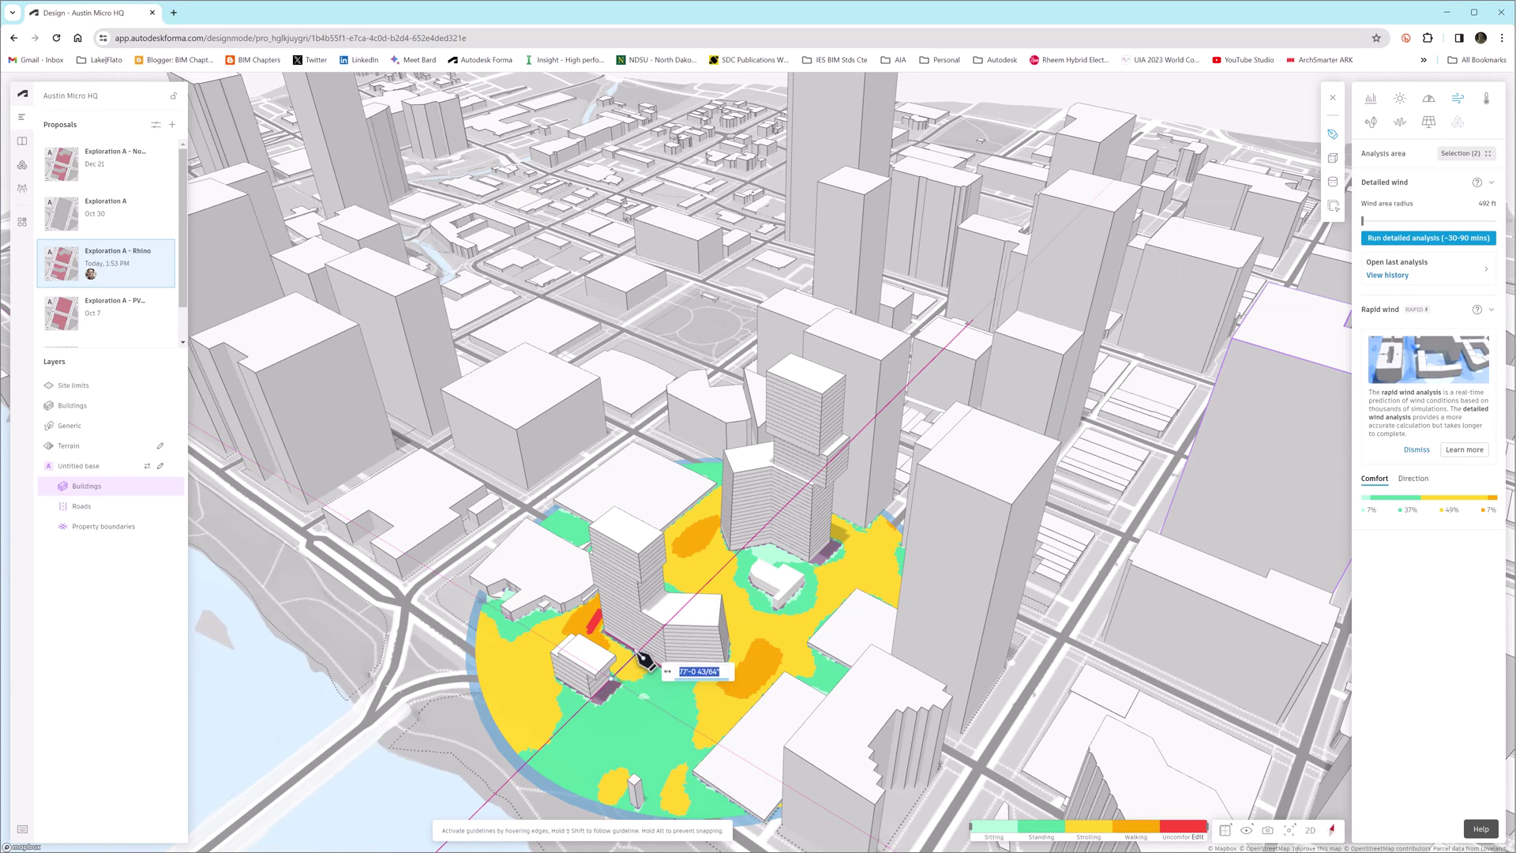
scroll(642, 661, up, 3)
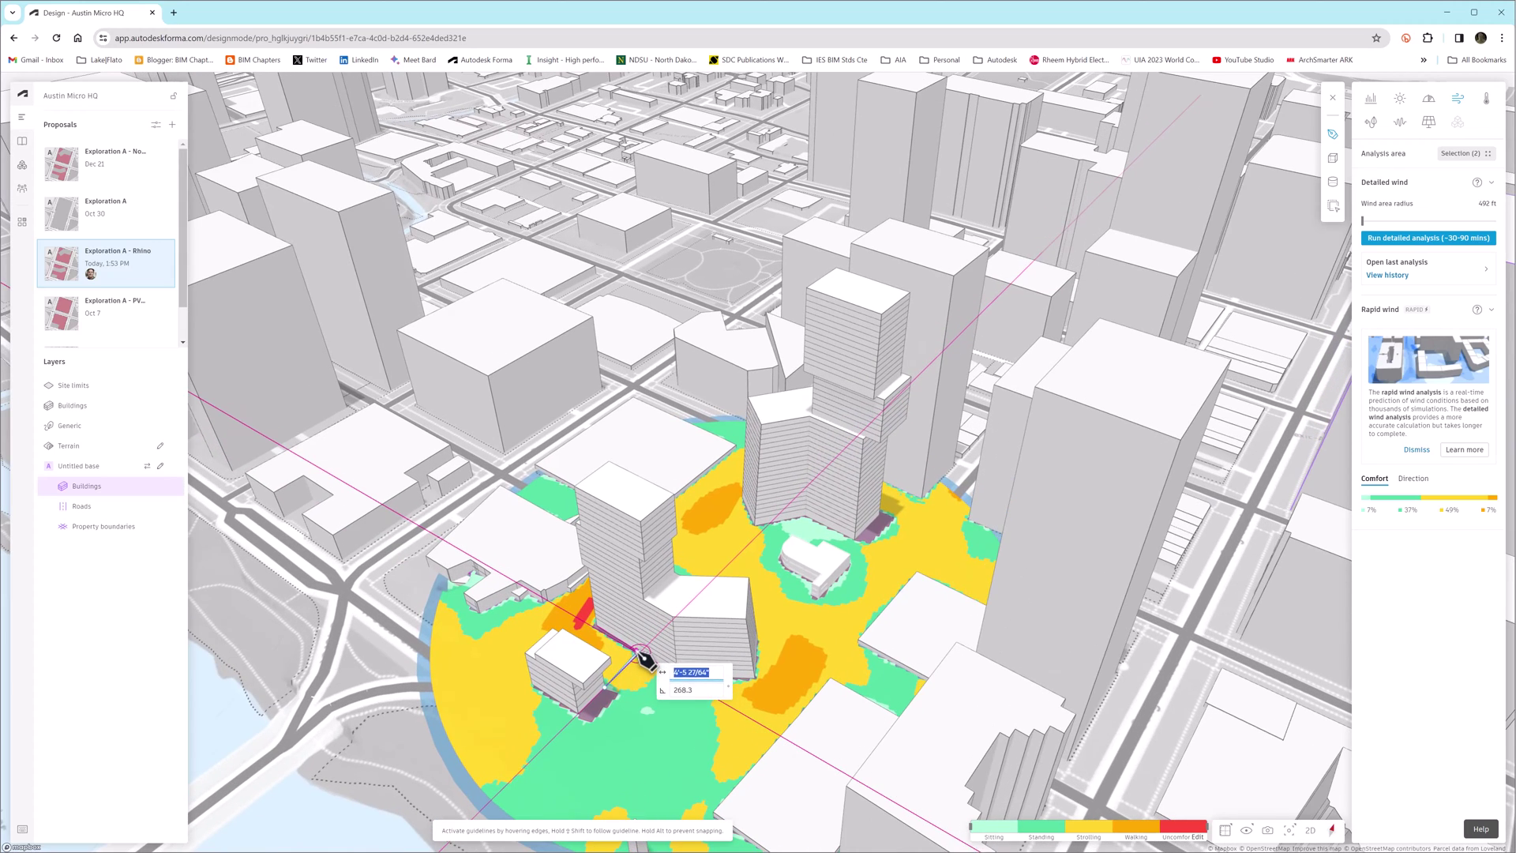
click(638, 658)
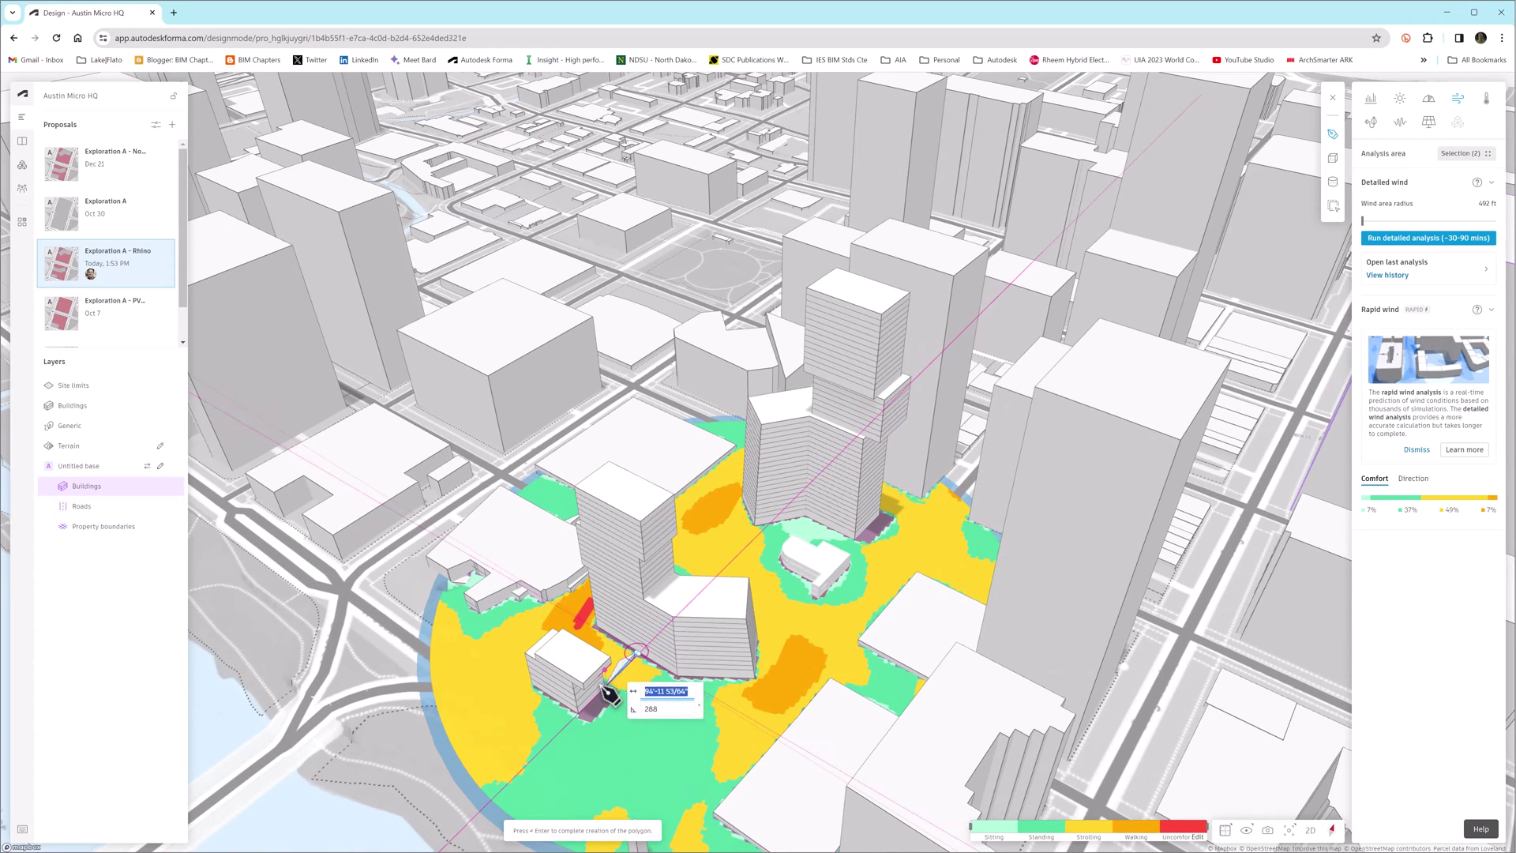
mouse_move(624, 675)
right_down()
mouse_move(524, 700)
mouse_move(541, 637)
right_up()
scroll(527, 559, up, 3)
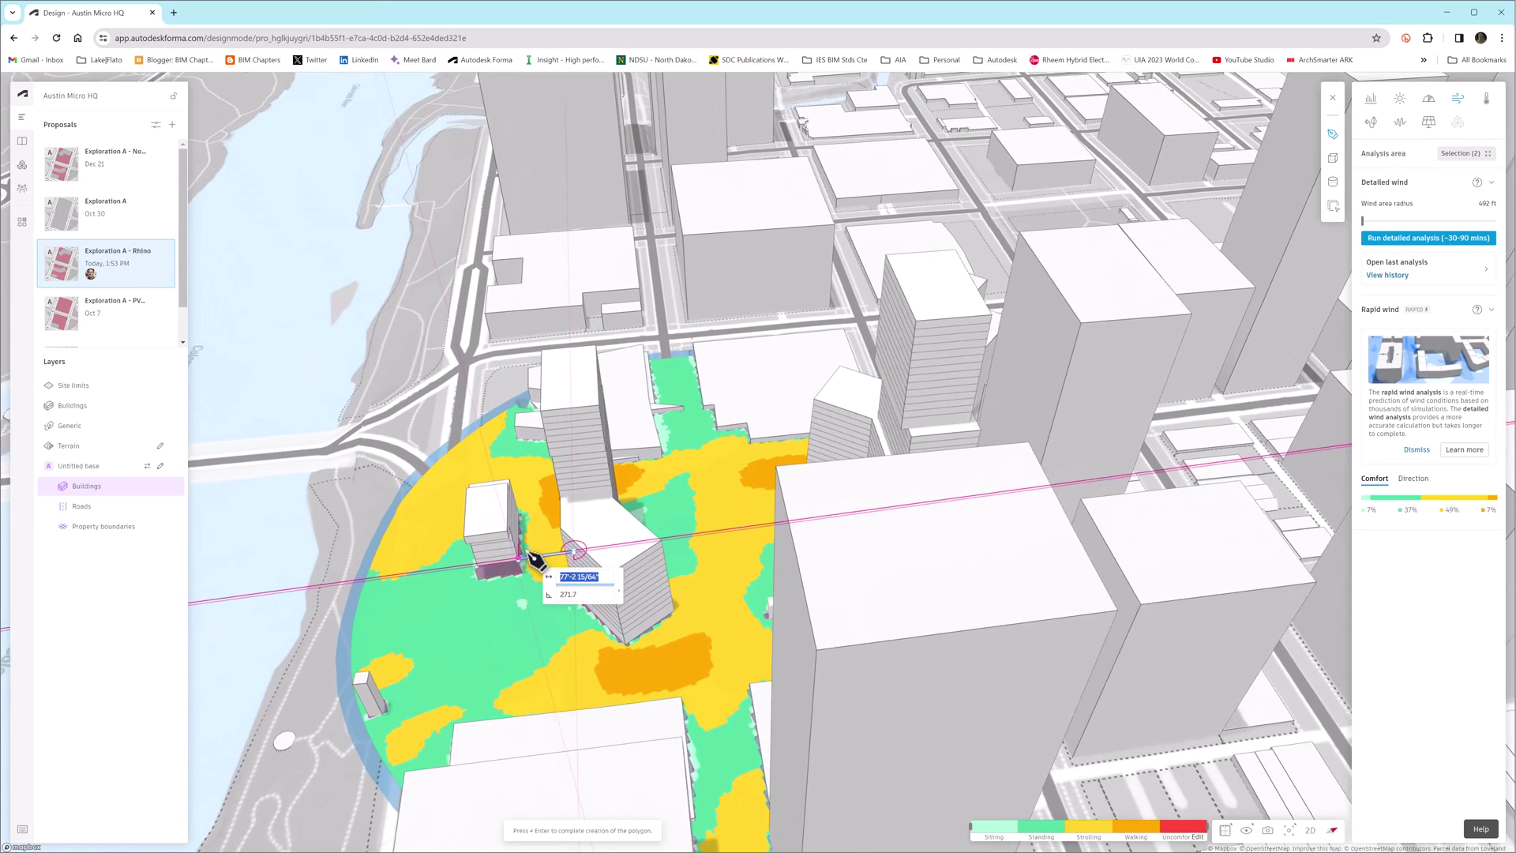
click(519, 560)
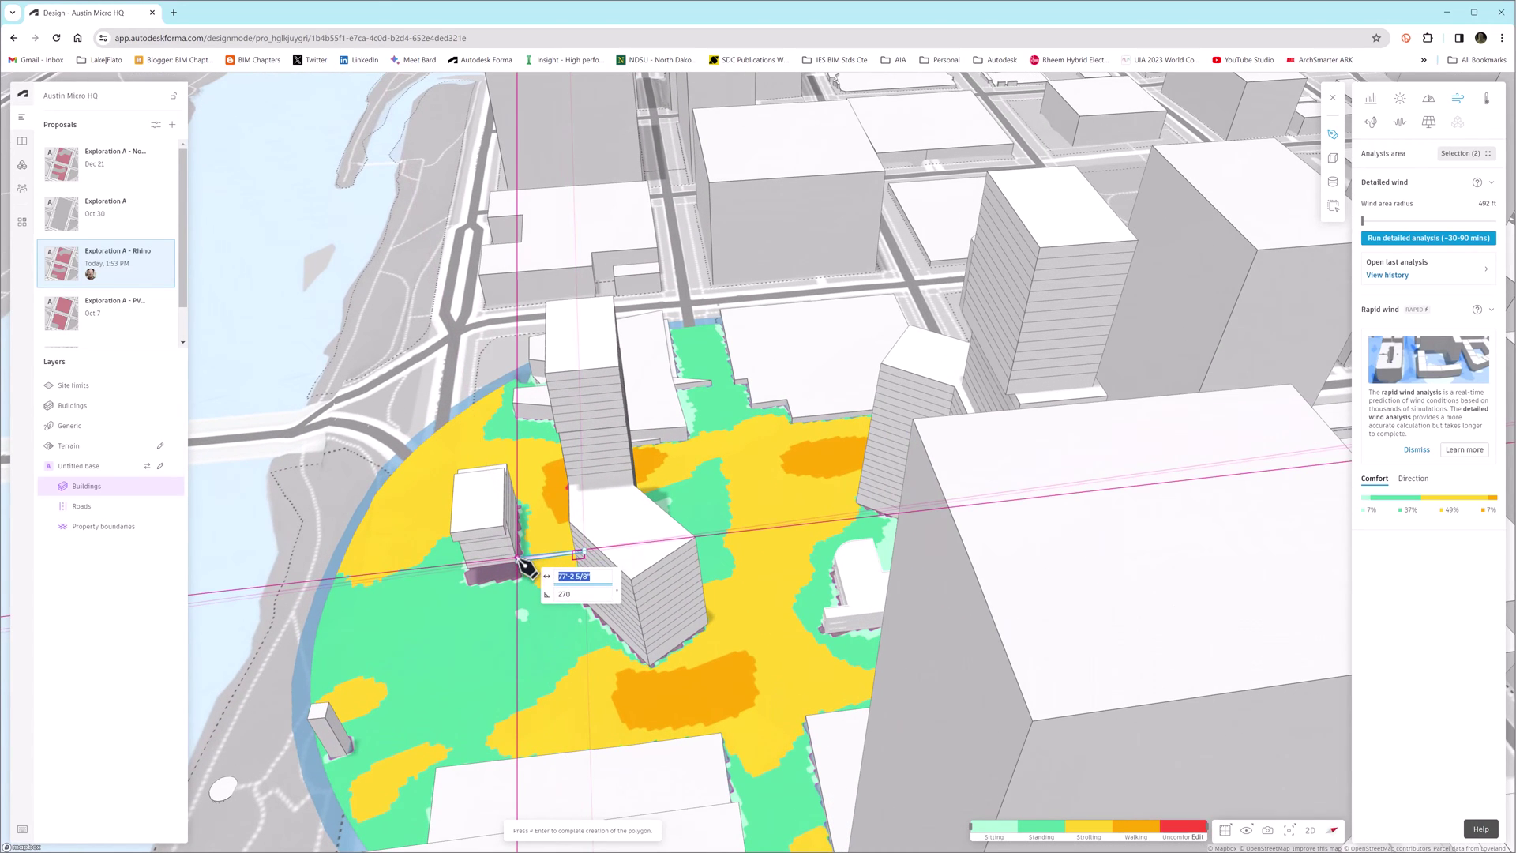
key(Return)
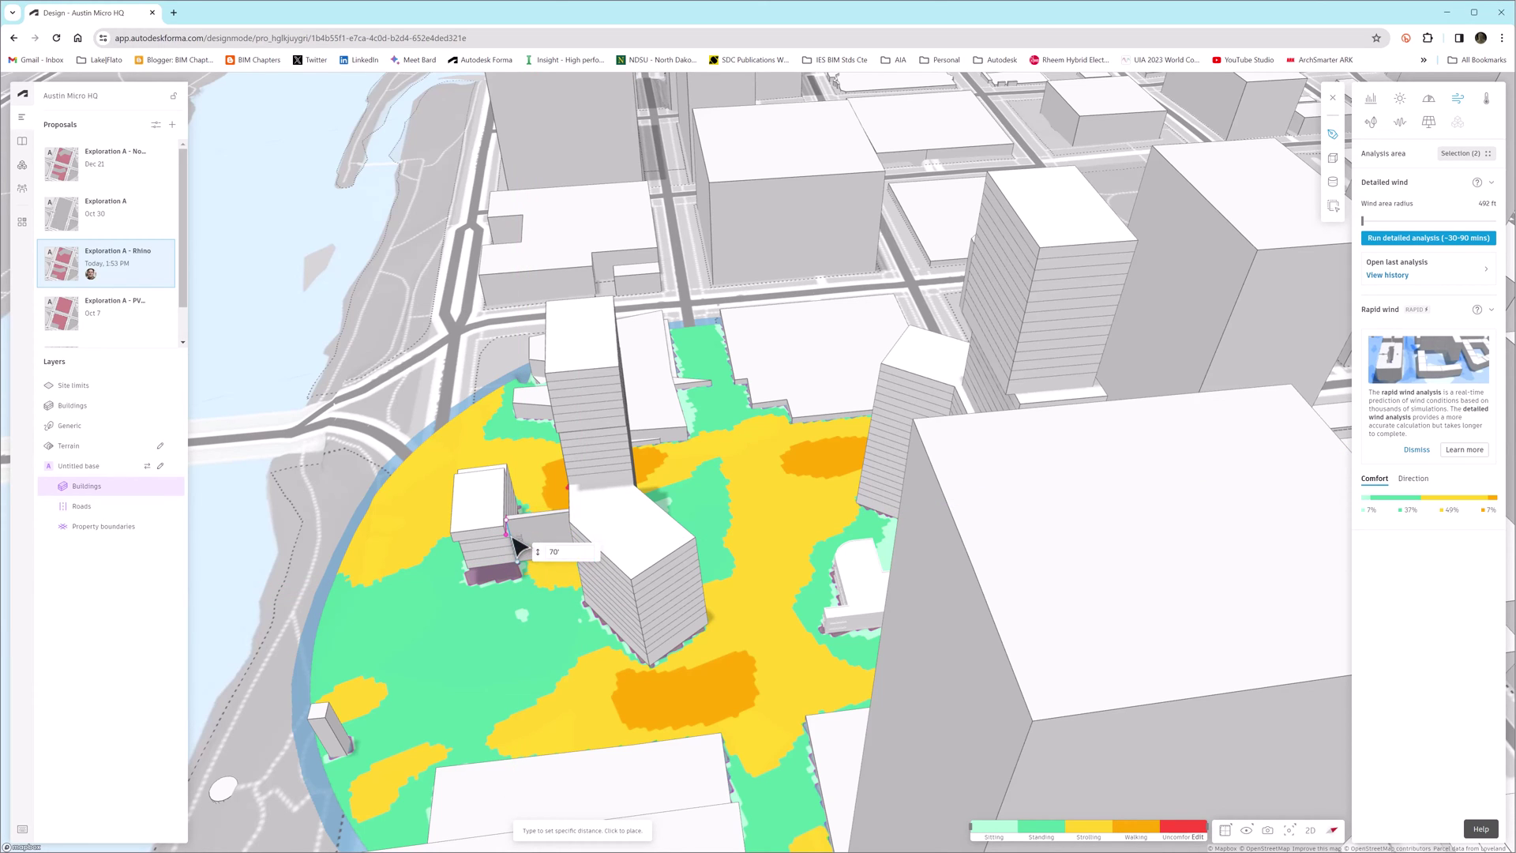
click(514, 545)
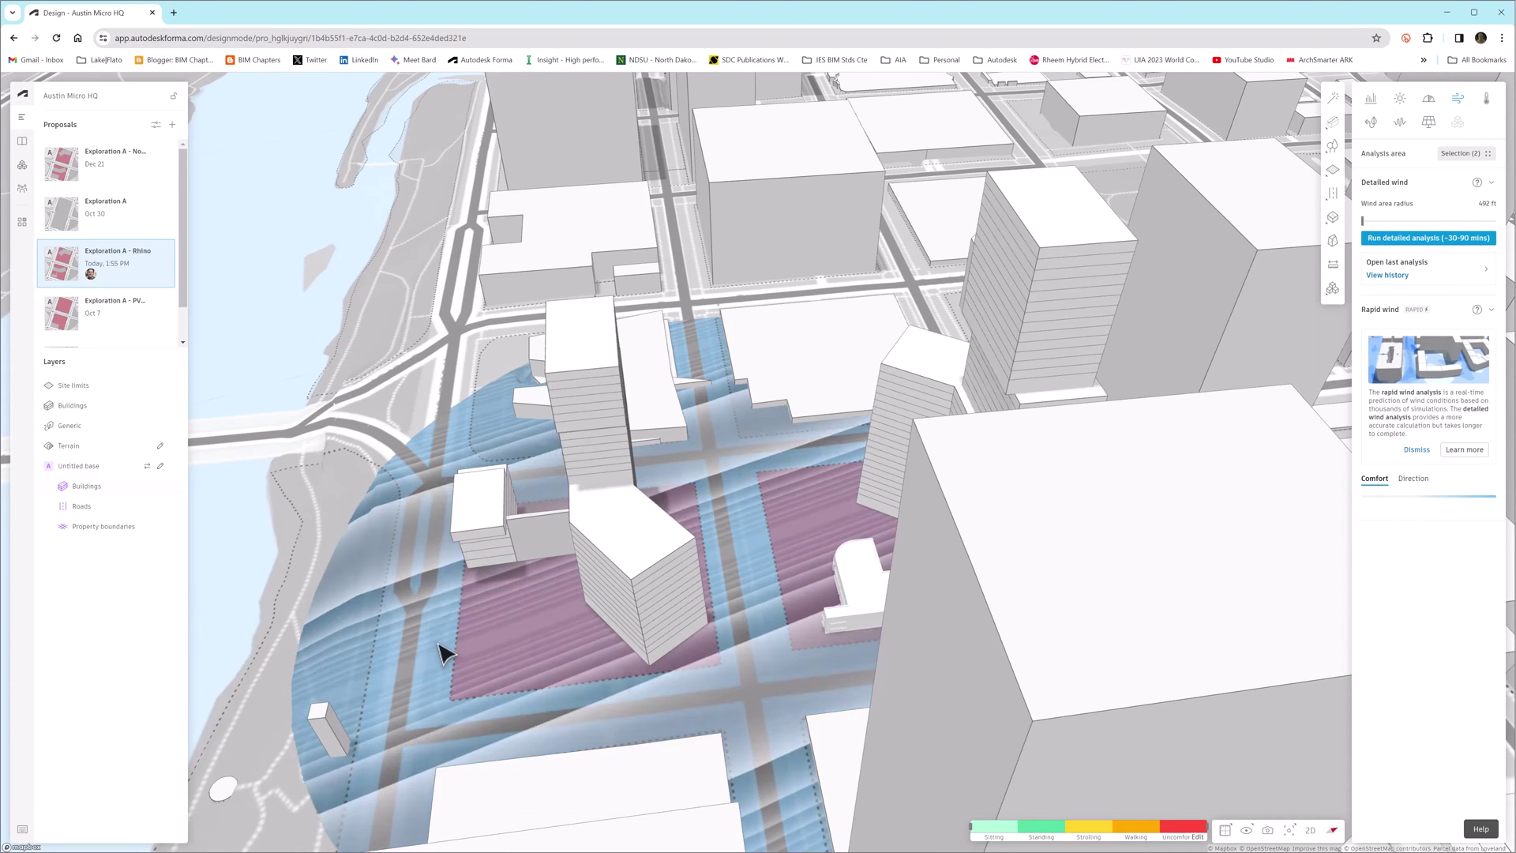
Step: Select the new generic block and move it along the building edge
scroll(474, 643, up, 2)
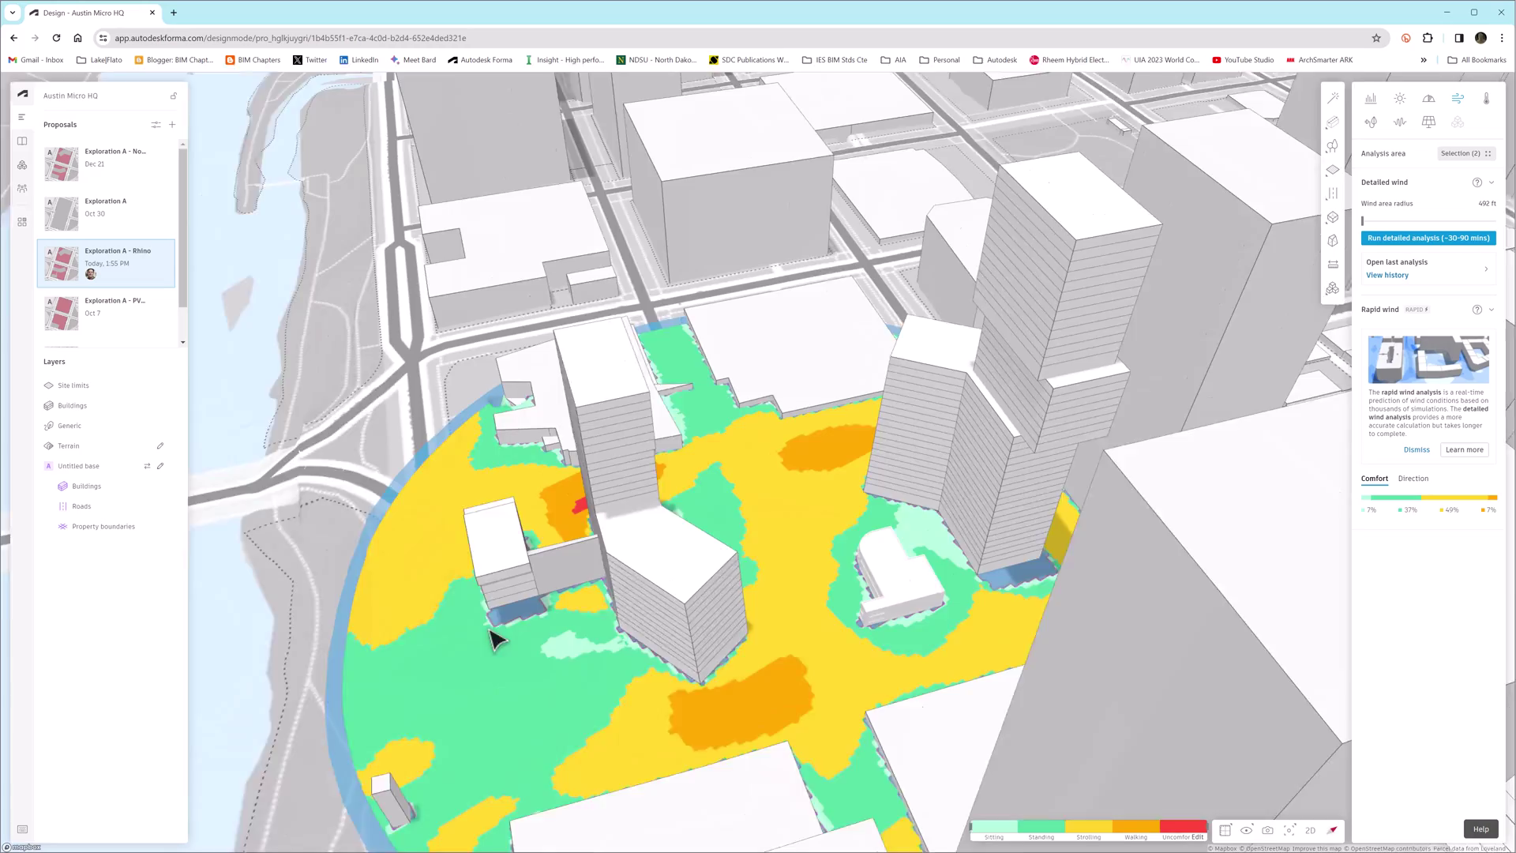
right_drag(493, 638, 821, 631)
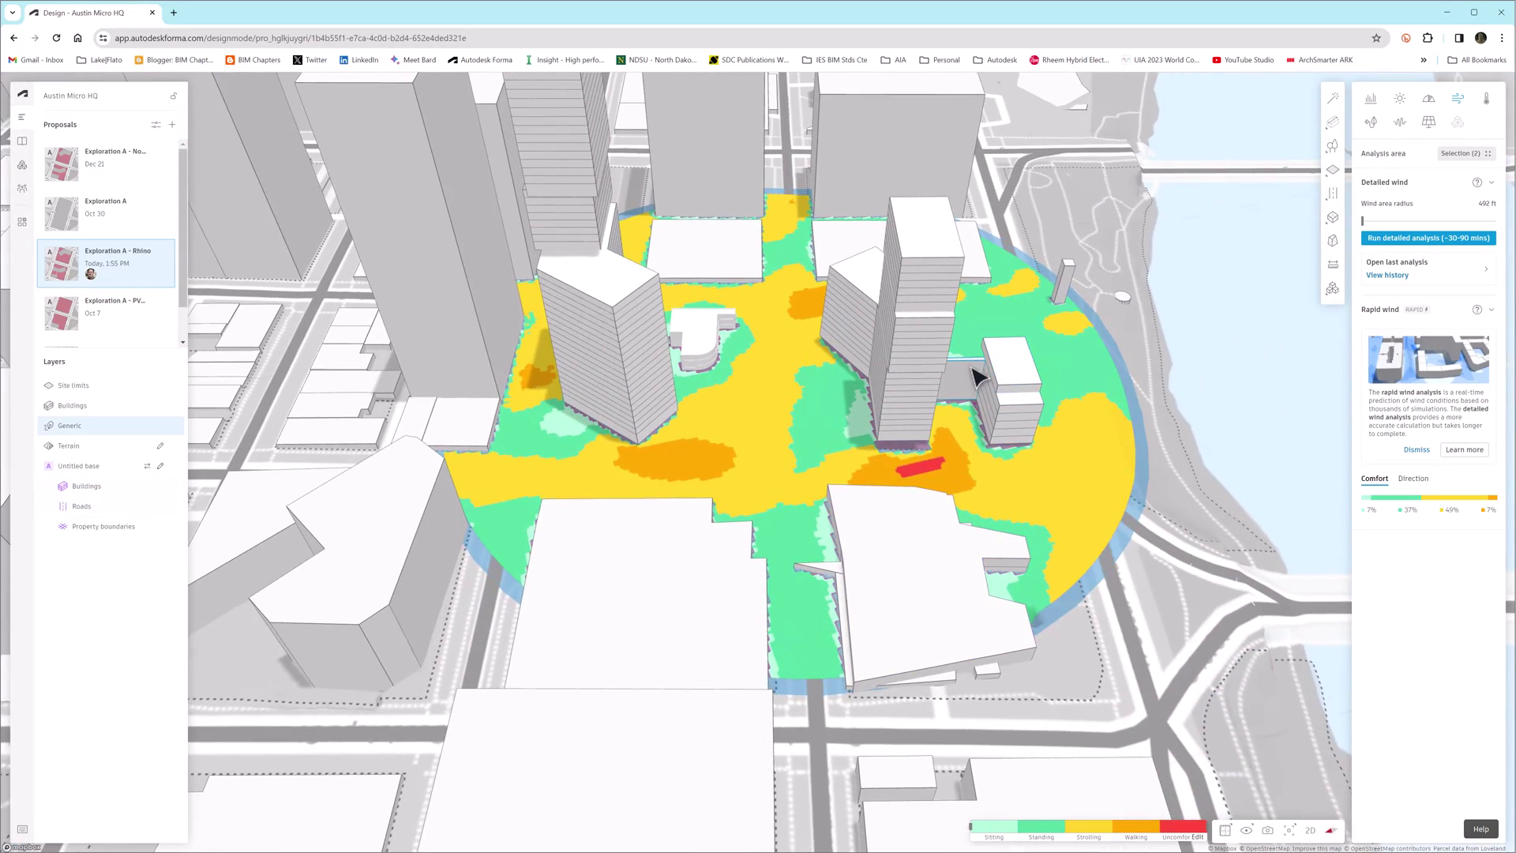
click(979, 371)
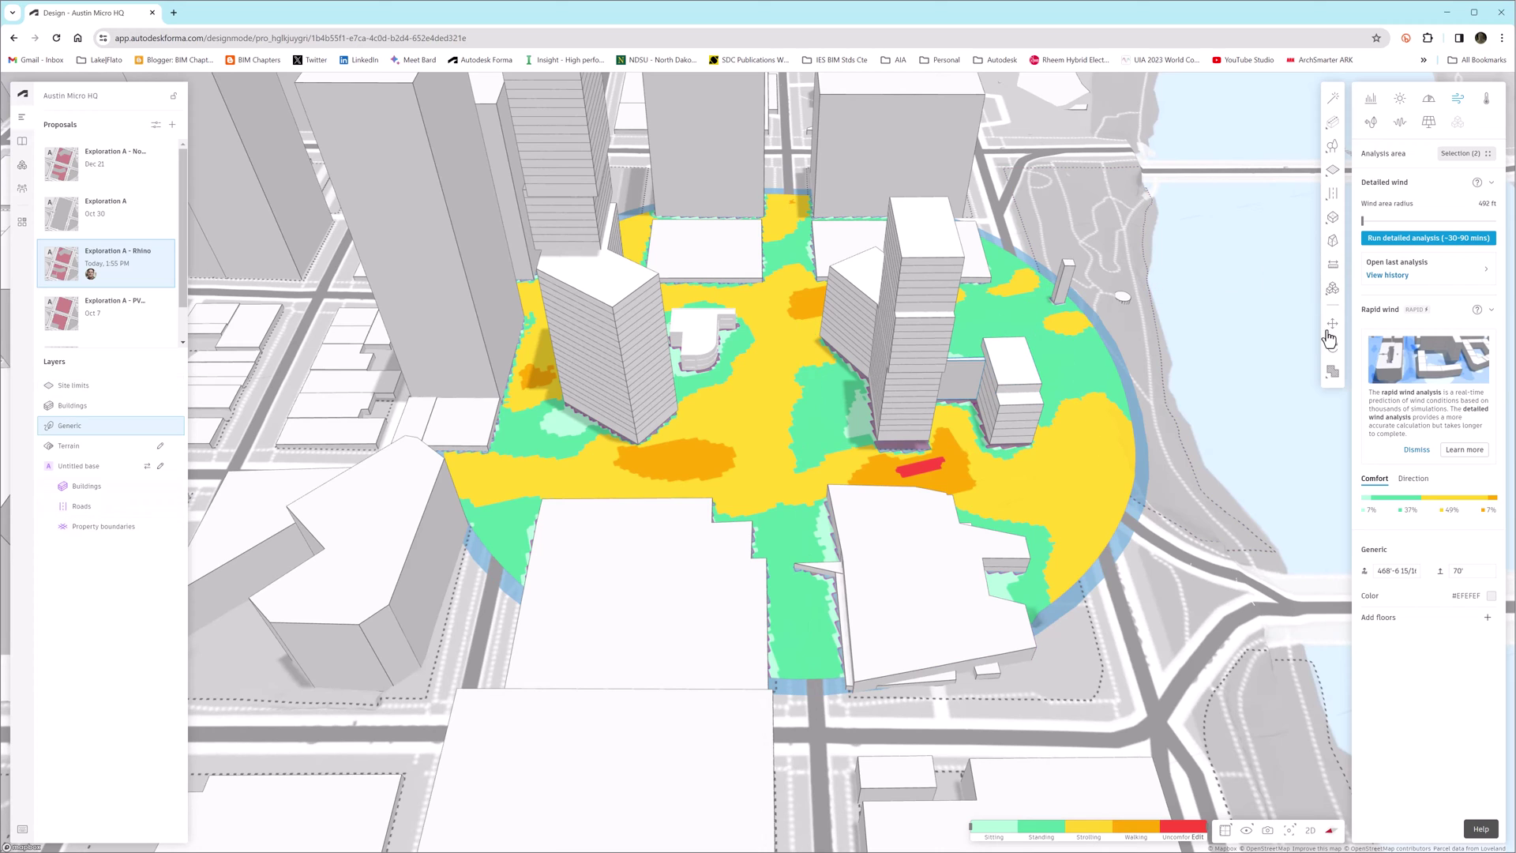
key(m)
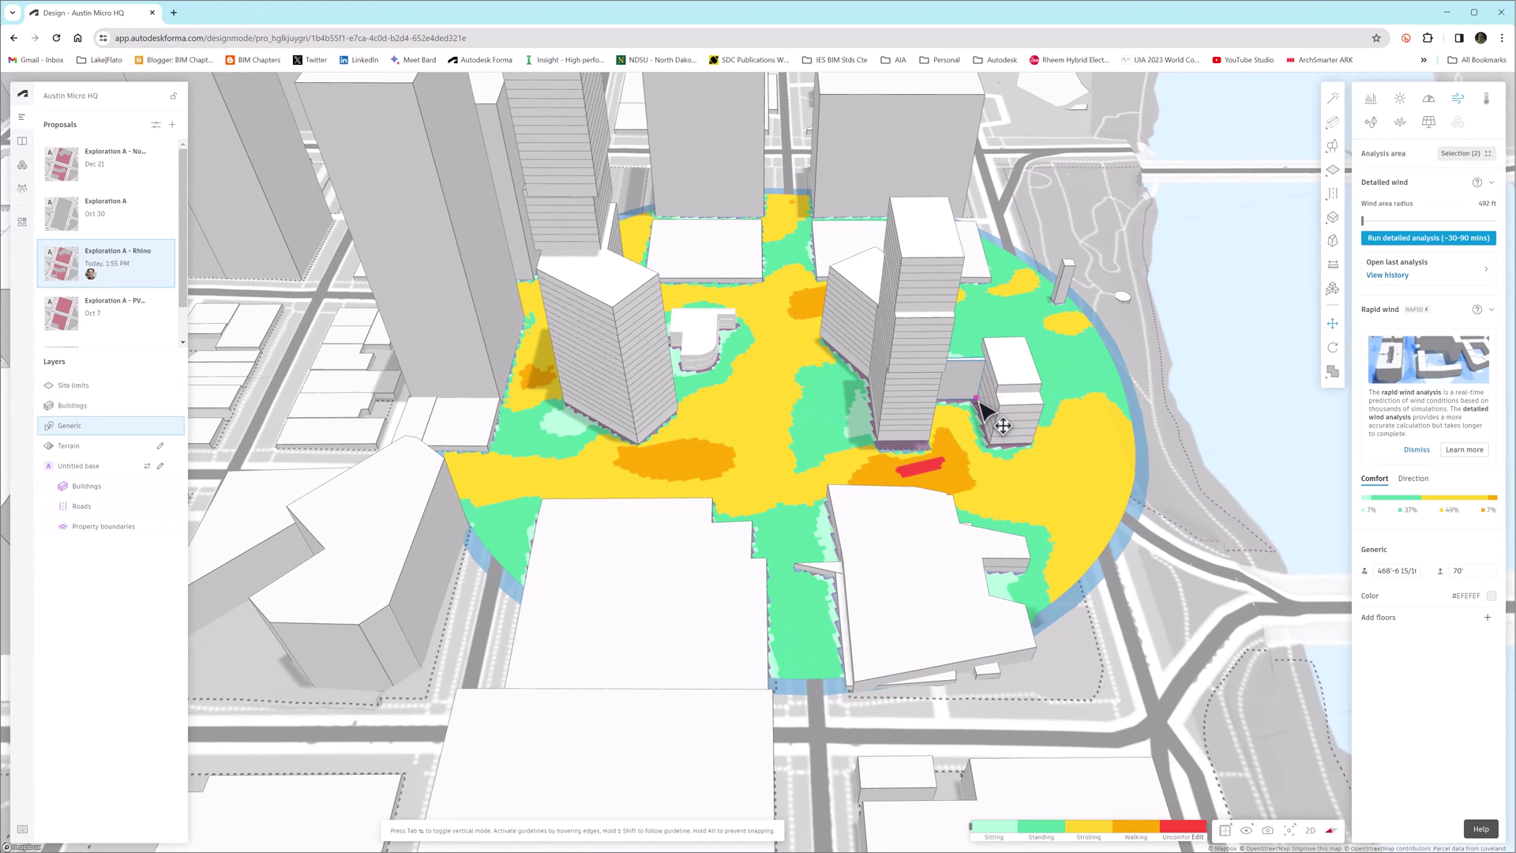
scroll(979, 401, up, 3)
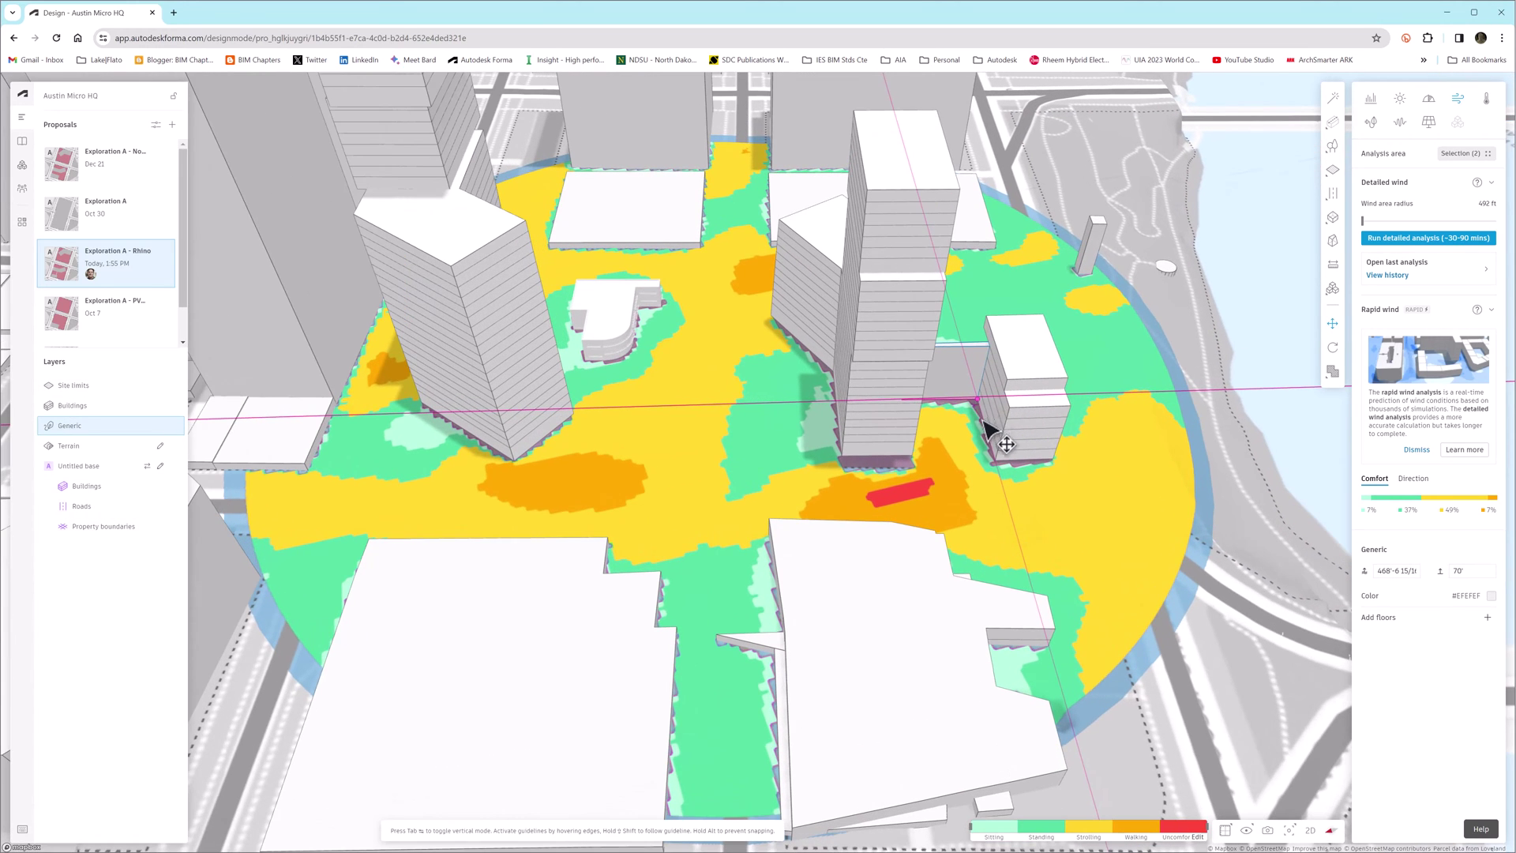
drag(986, 427, 1000, 470)
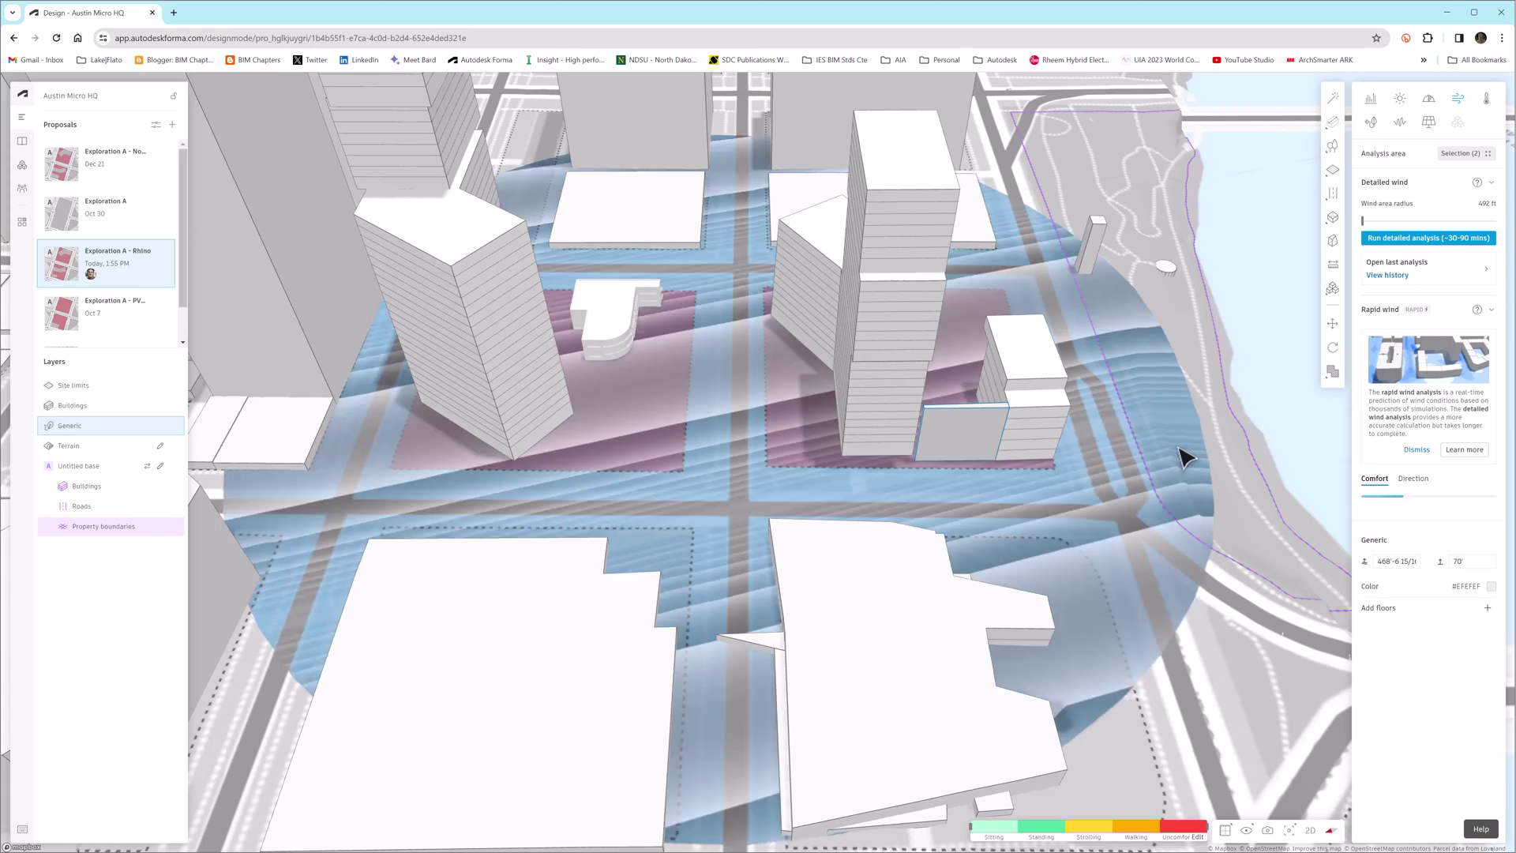
Step: Delete the generic block from the site
drag(1134, 456, 785, 502)
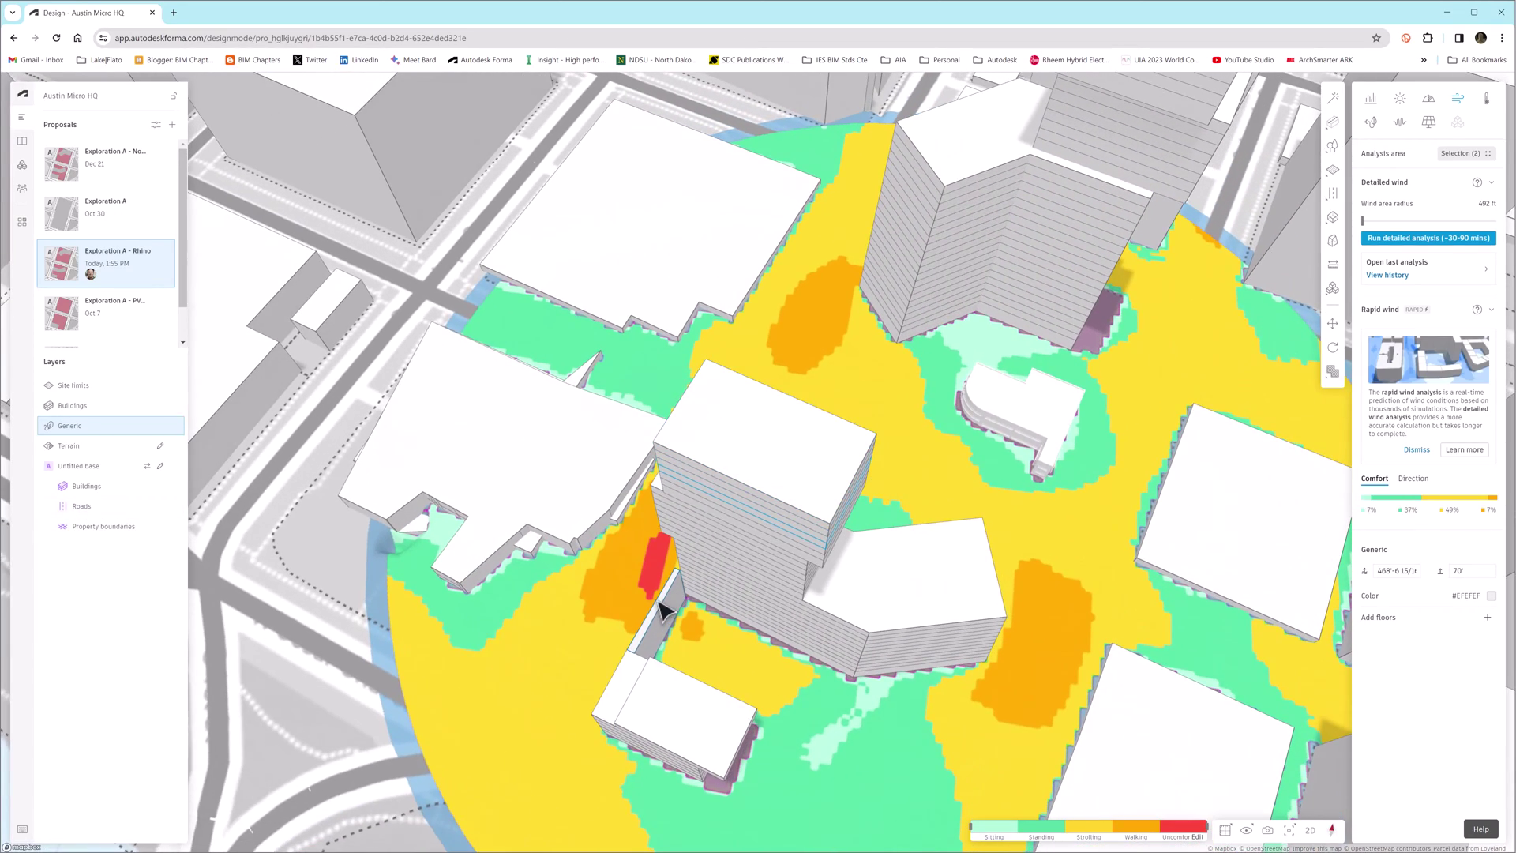
key(Delete)
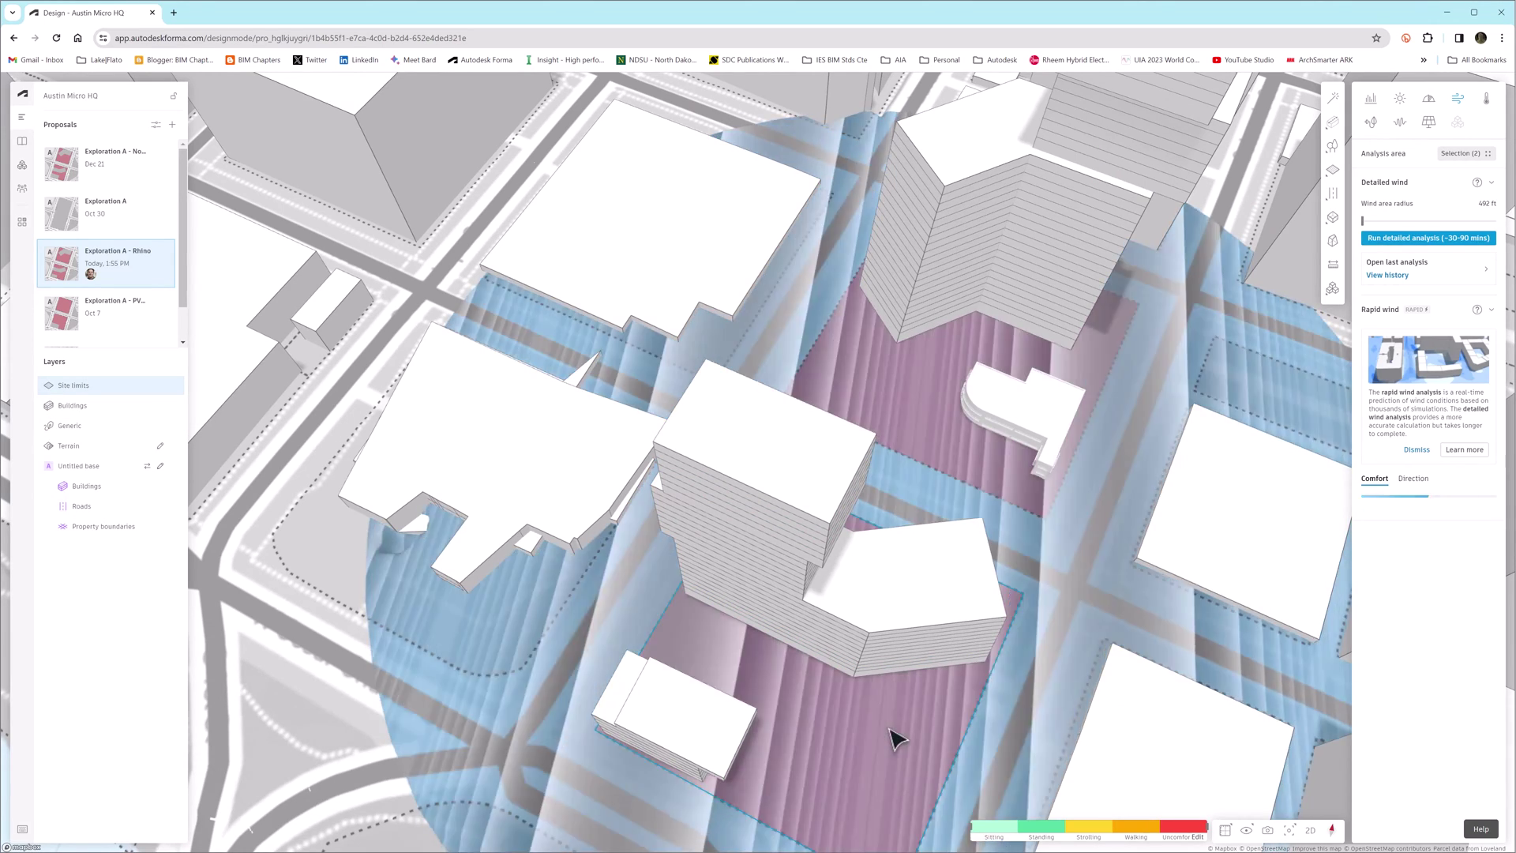
mouse_move(948, 762)
right_down()
mouse_move(920, 666)
mouse_move(951, 722)
right_up()
Step: Start the detailed wind analysis for the proposal and hide the browser bookmarks bar
scroll(922, 665, down, 8)
right_drag(931, 636, 955, 677)
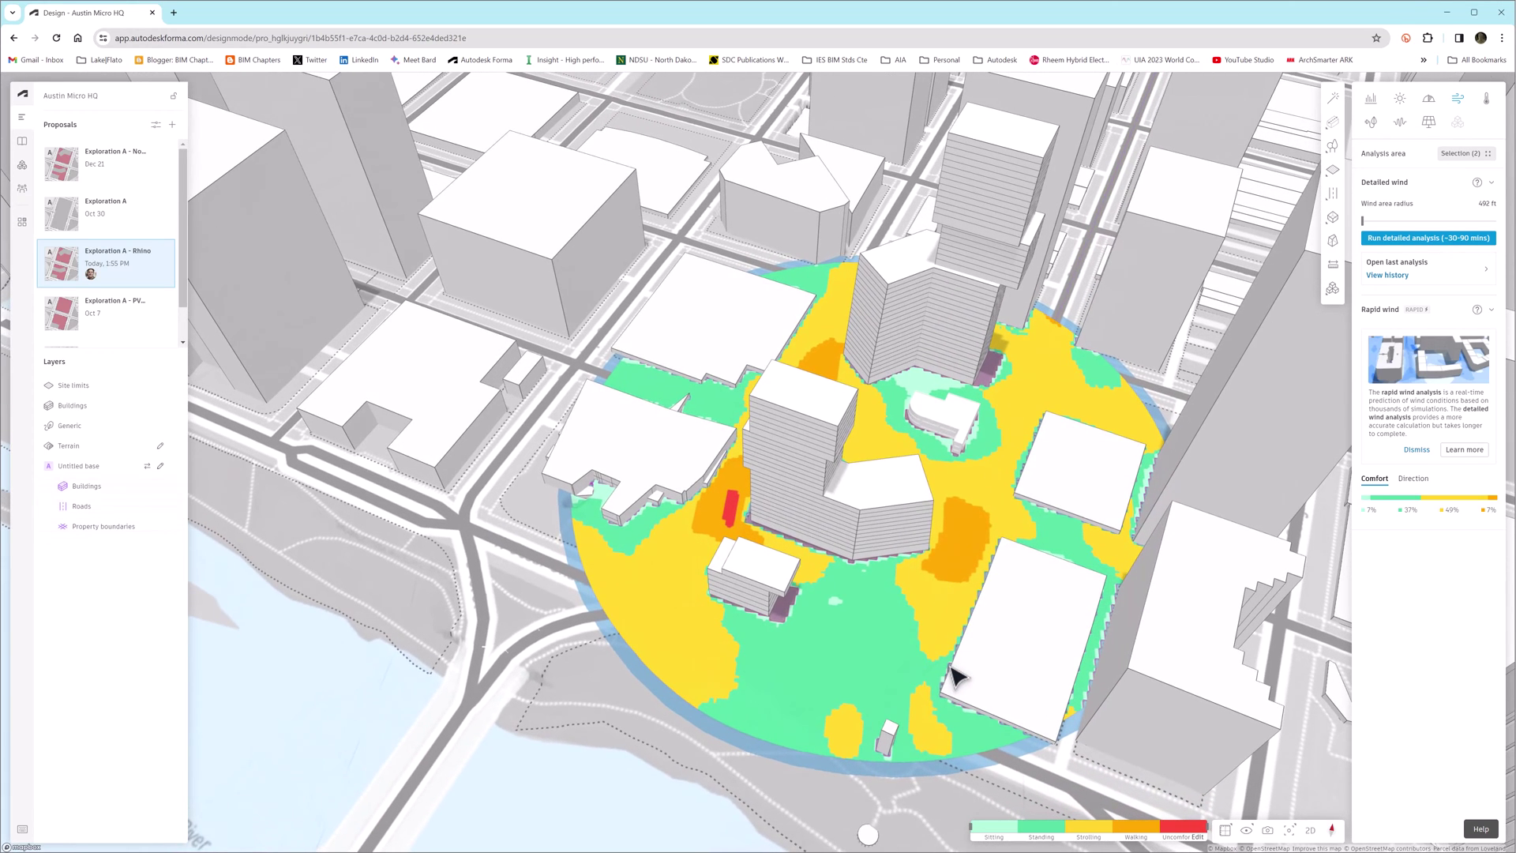
click(1421, 239)
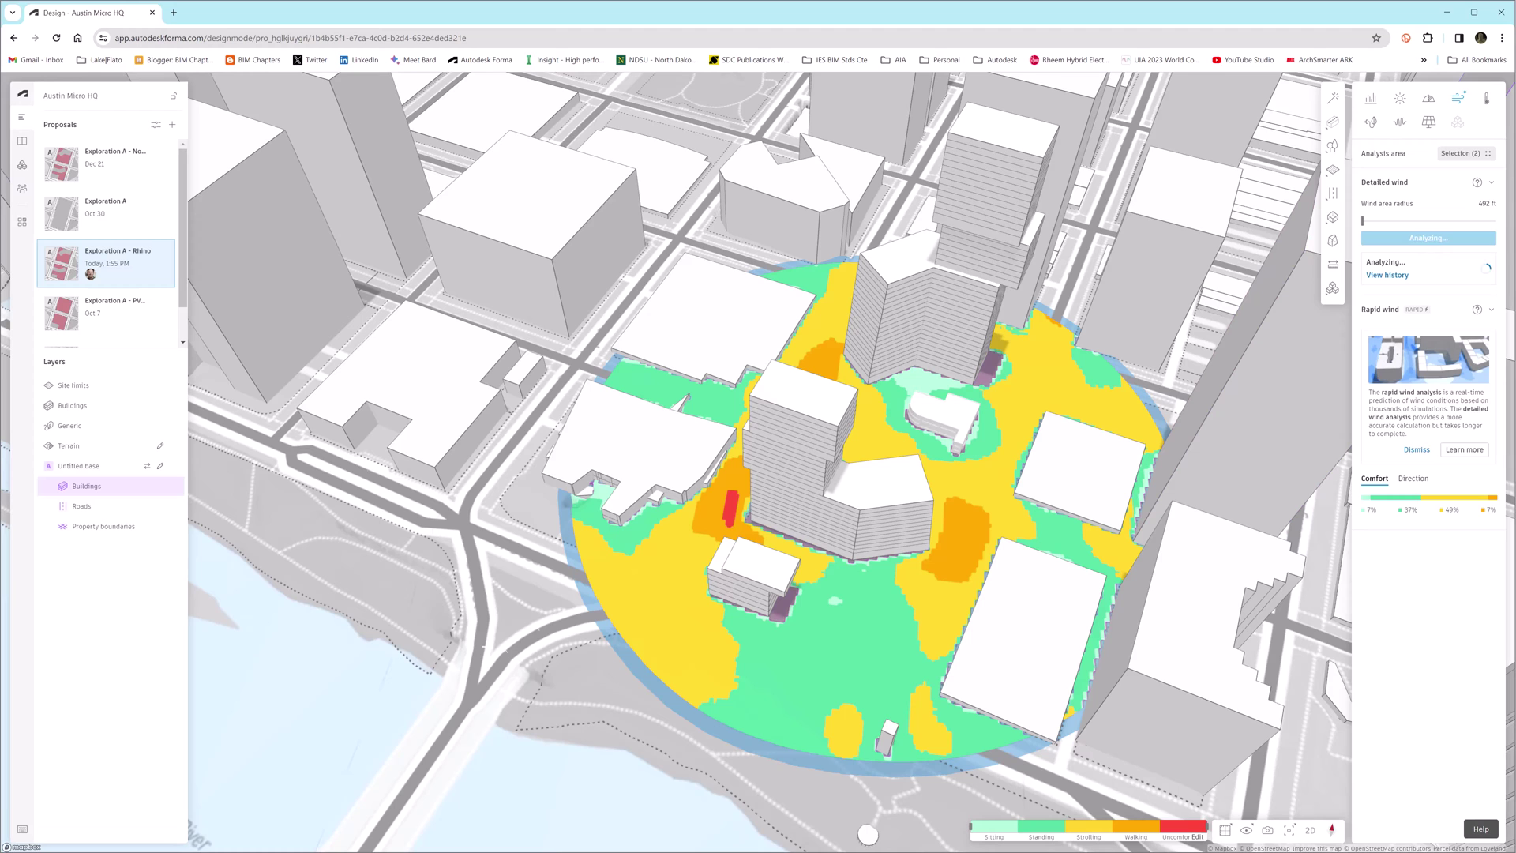
key(ctrl+shift+b)
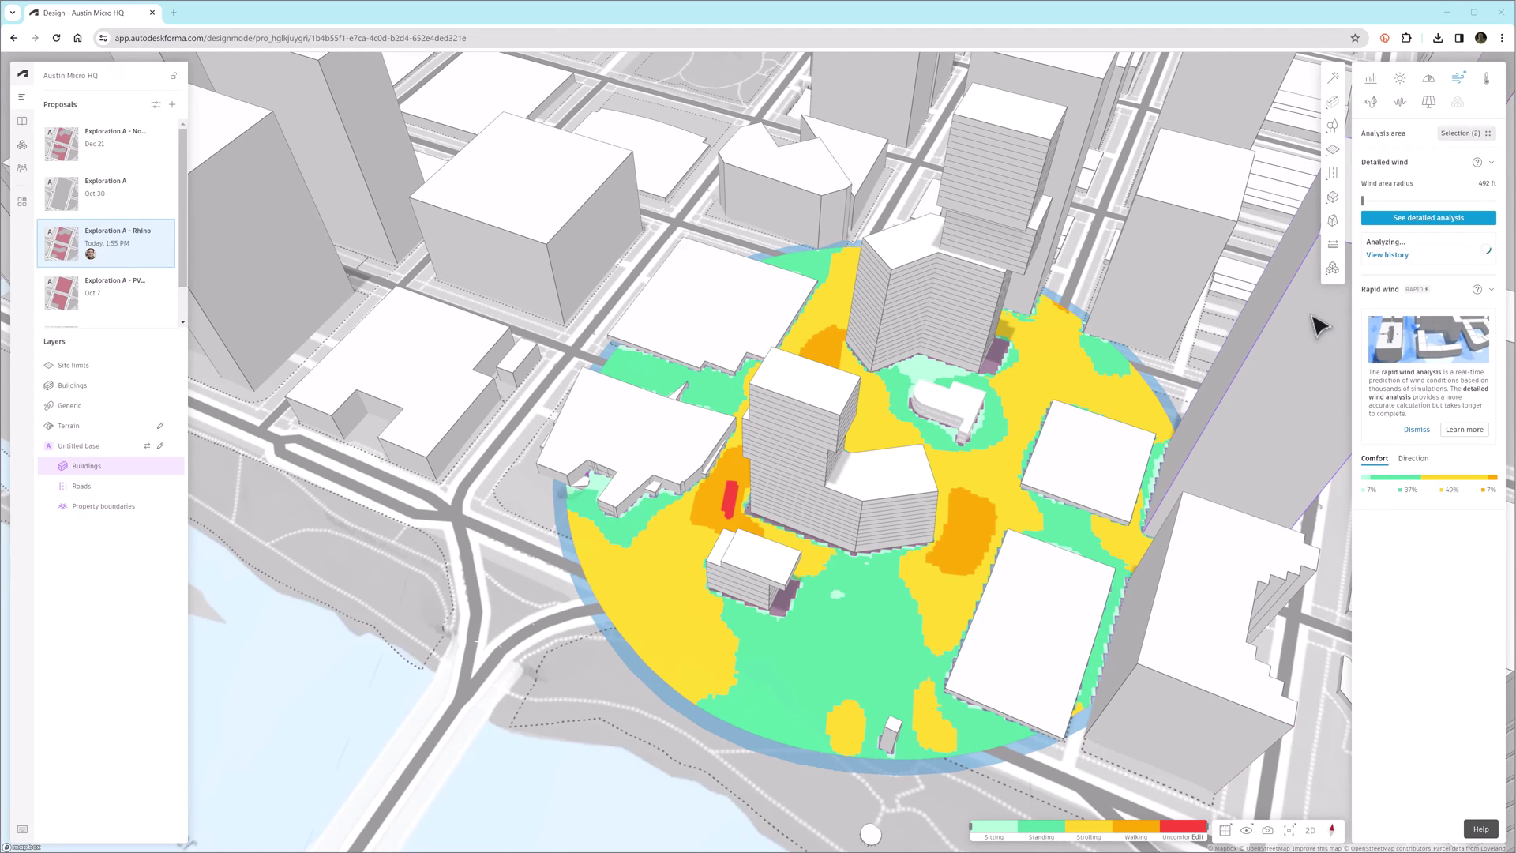
Step: Open the detailed wind results and pin a comfort-category readout on the ground map
click(1390, 221)
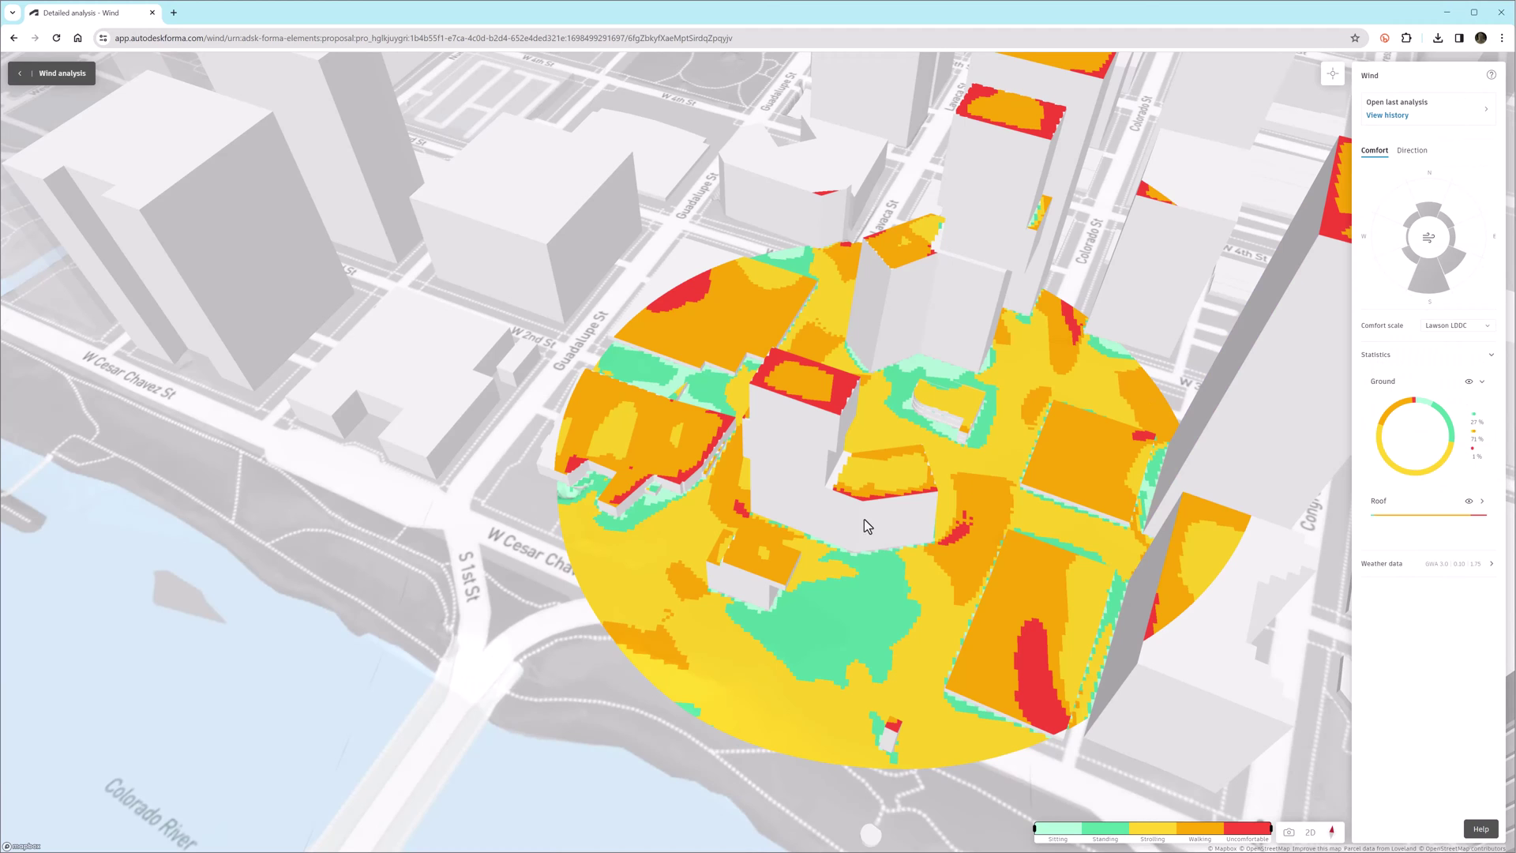
drag(868, 518, 1059, 472)
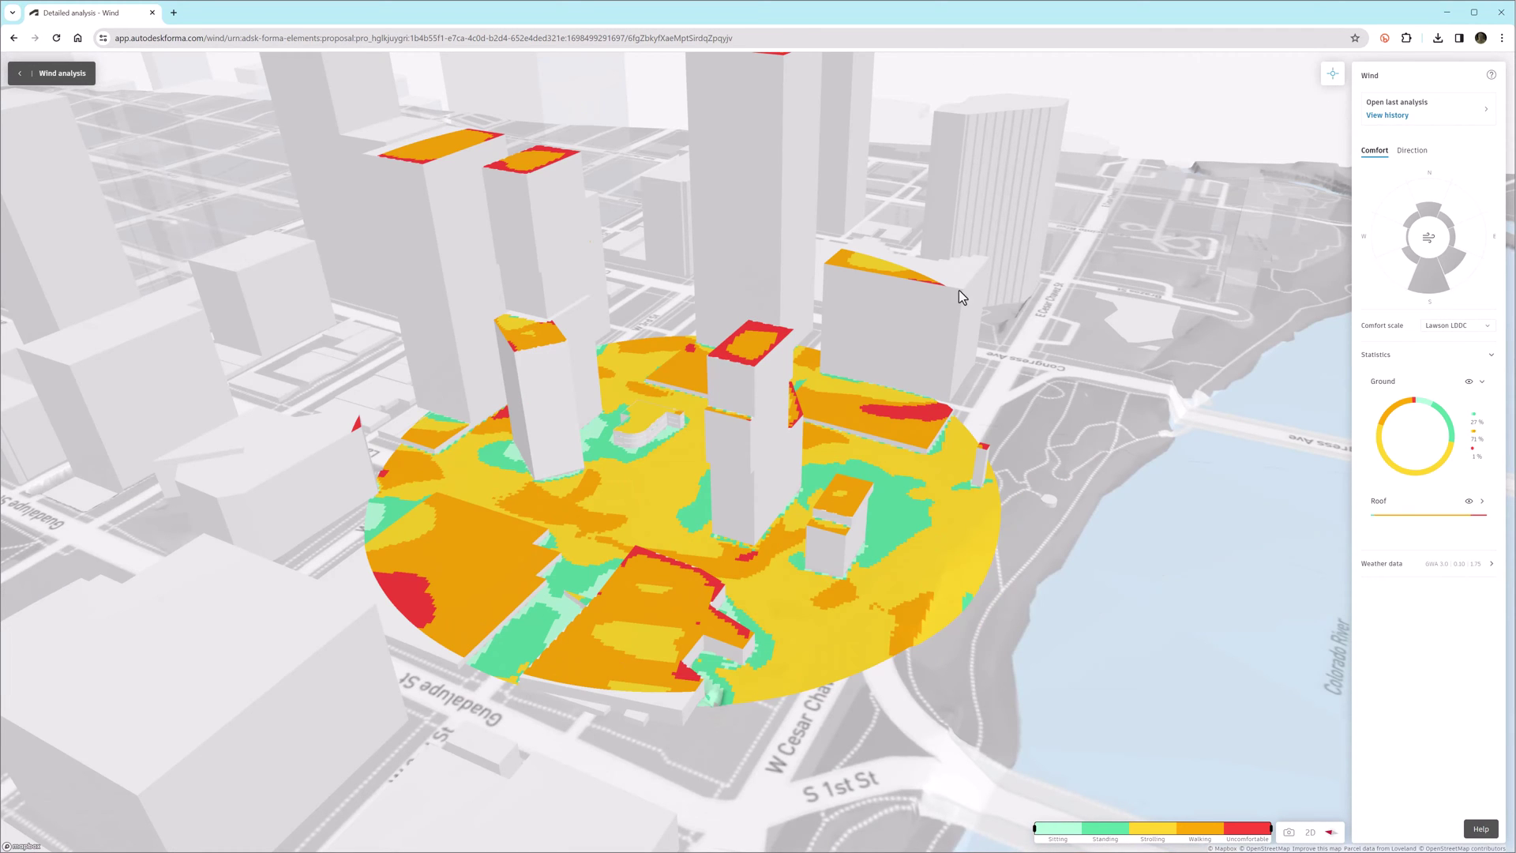
mouse_move(746, 557)
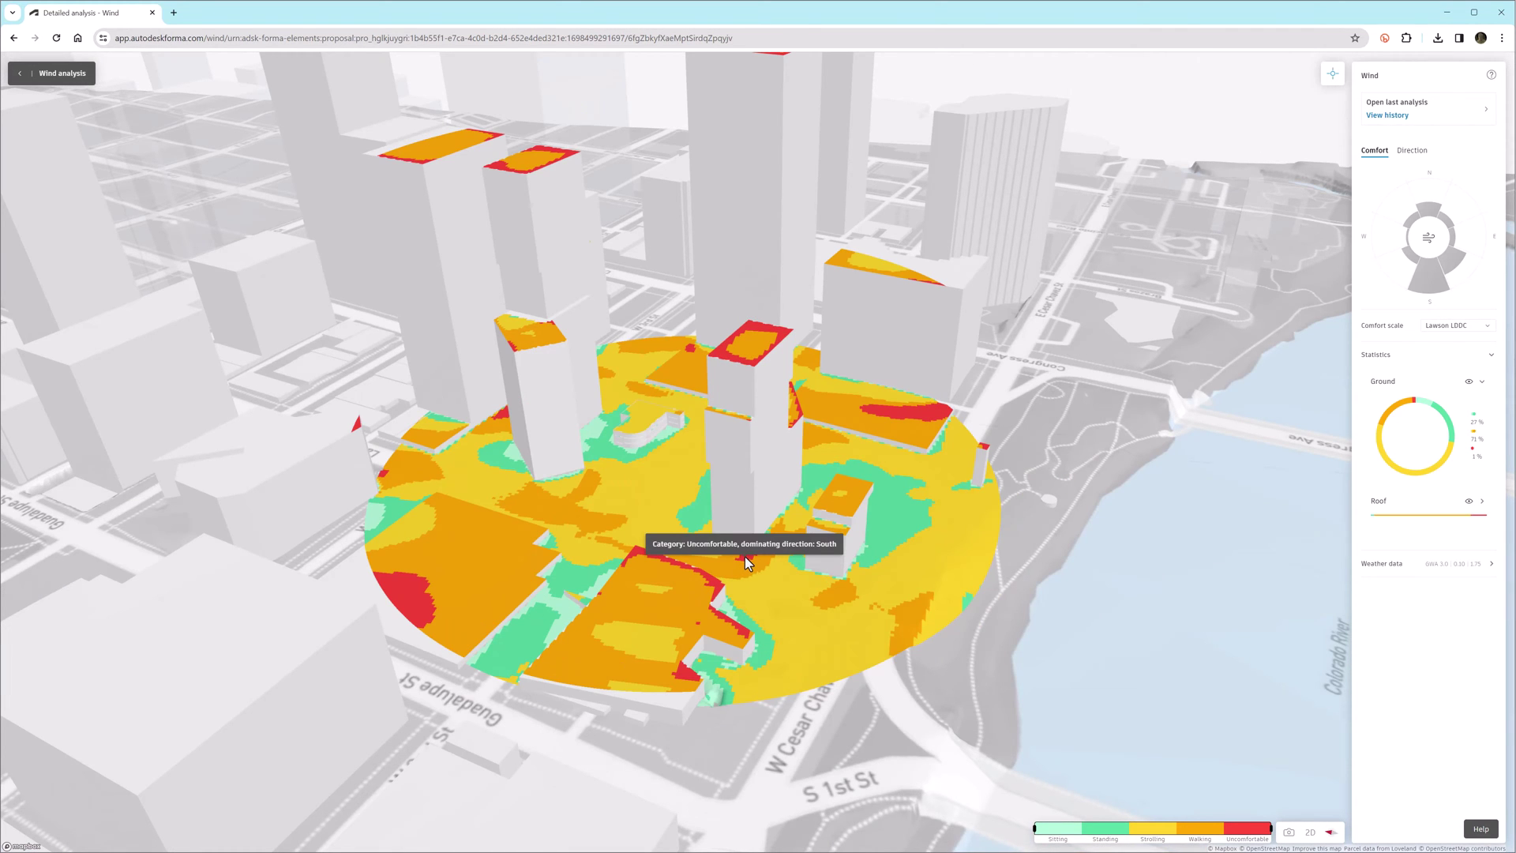
click(833, 467)
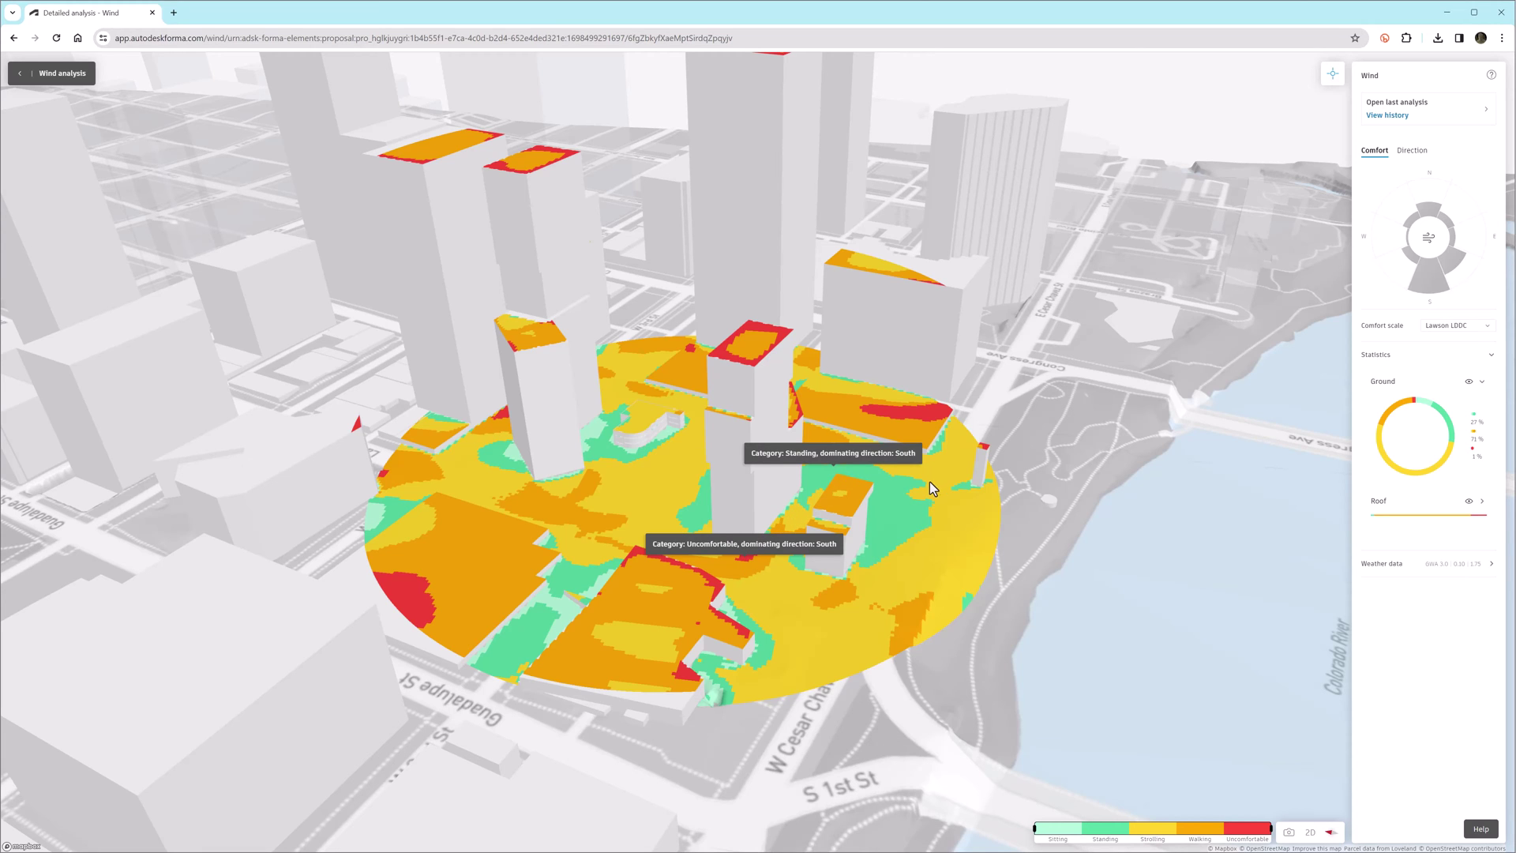
right_drag(921, 526, 698, 523)
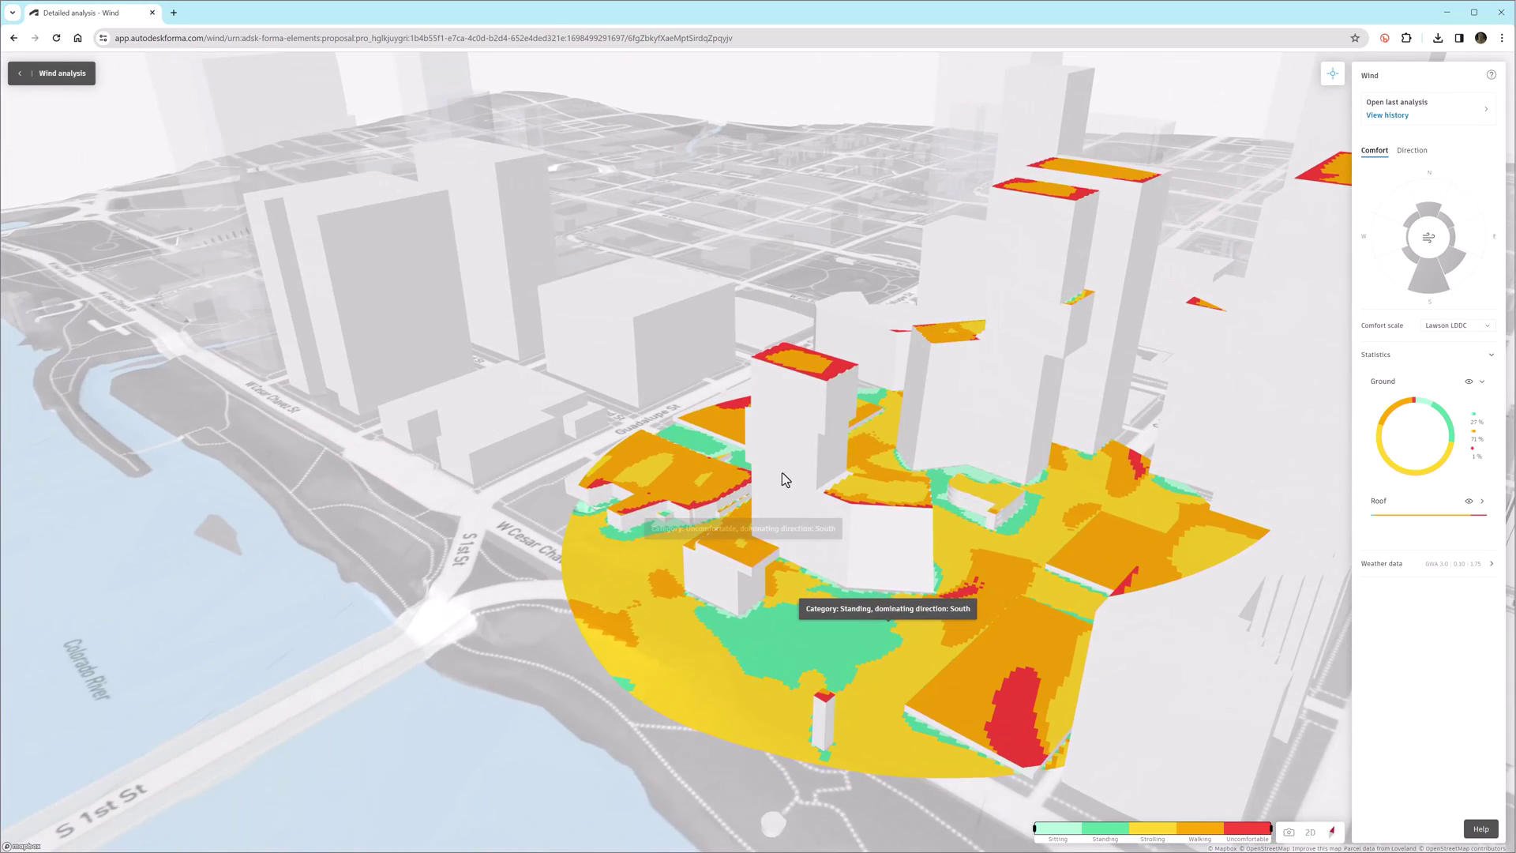
mouse_move(905, 499)
mouse_move(1022, 519)
right_down()
mouse_move(876, 516)
mouse_move(1021, 518)
right_up()
mouse_move(1022, 525)
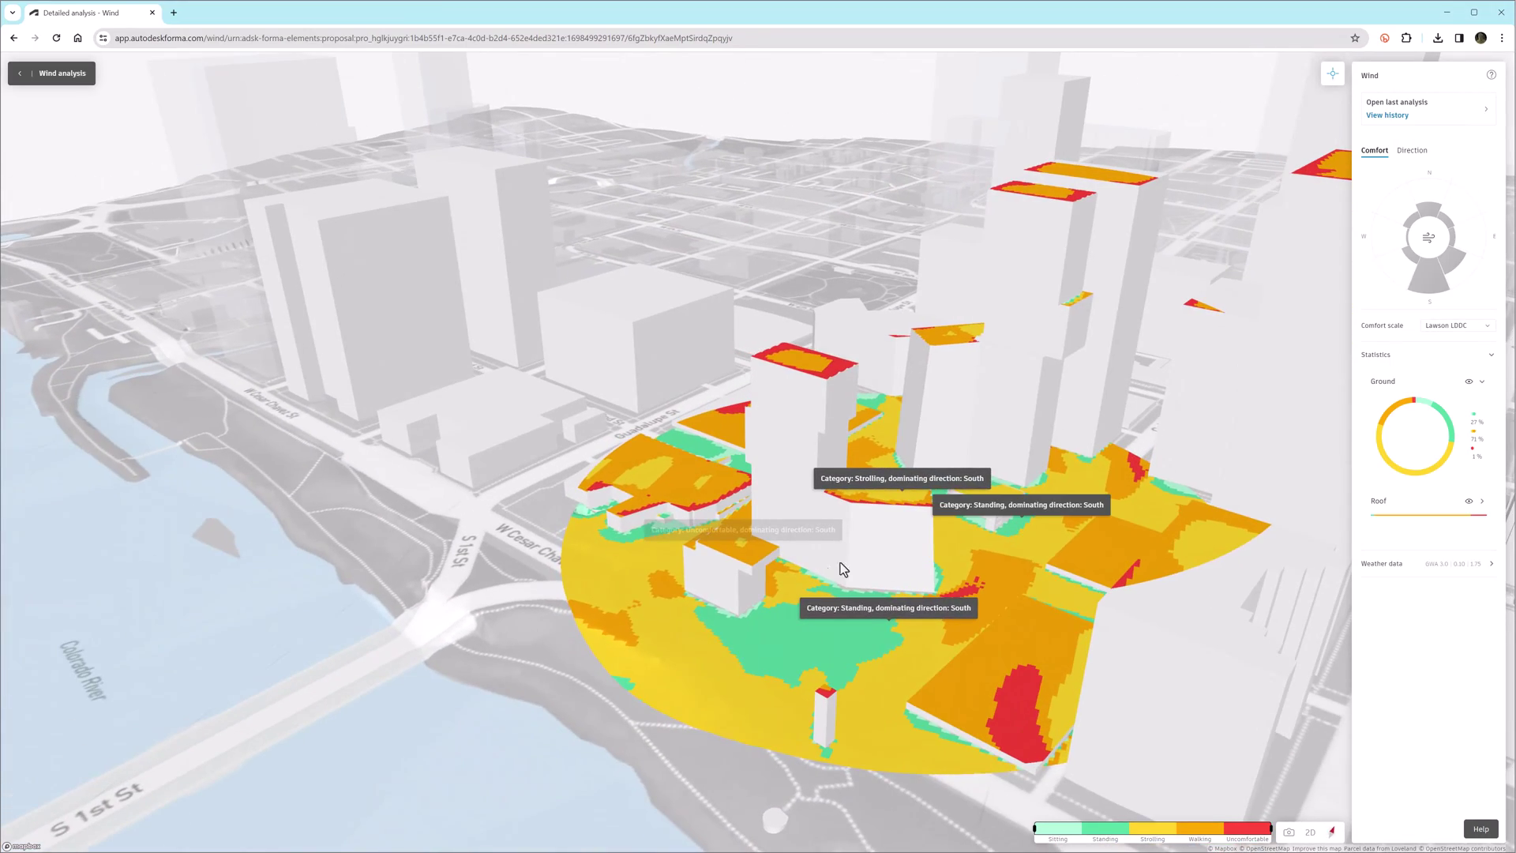
right_drag(840, 562, 898, 669)
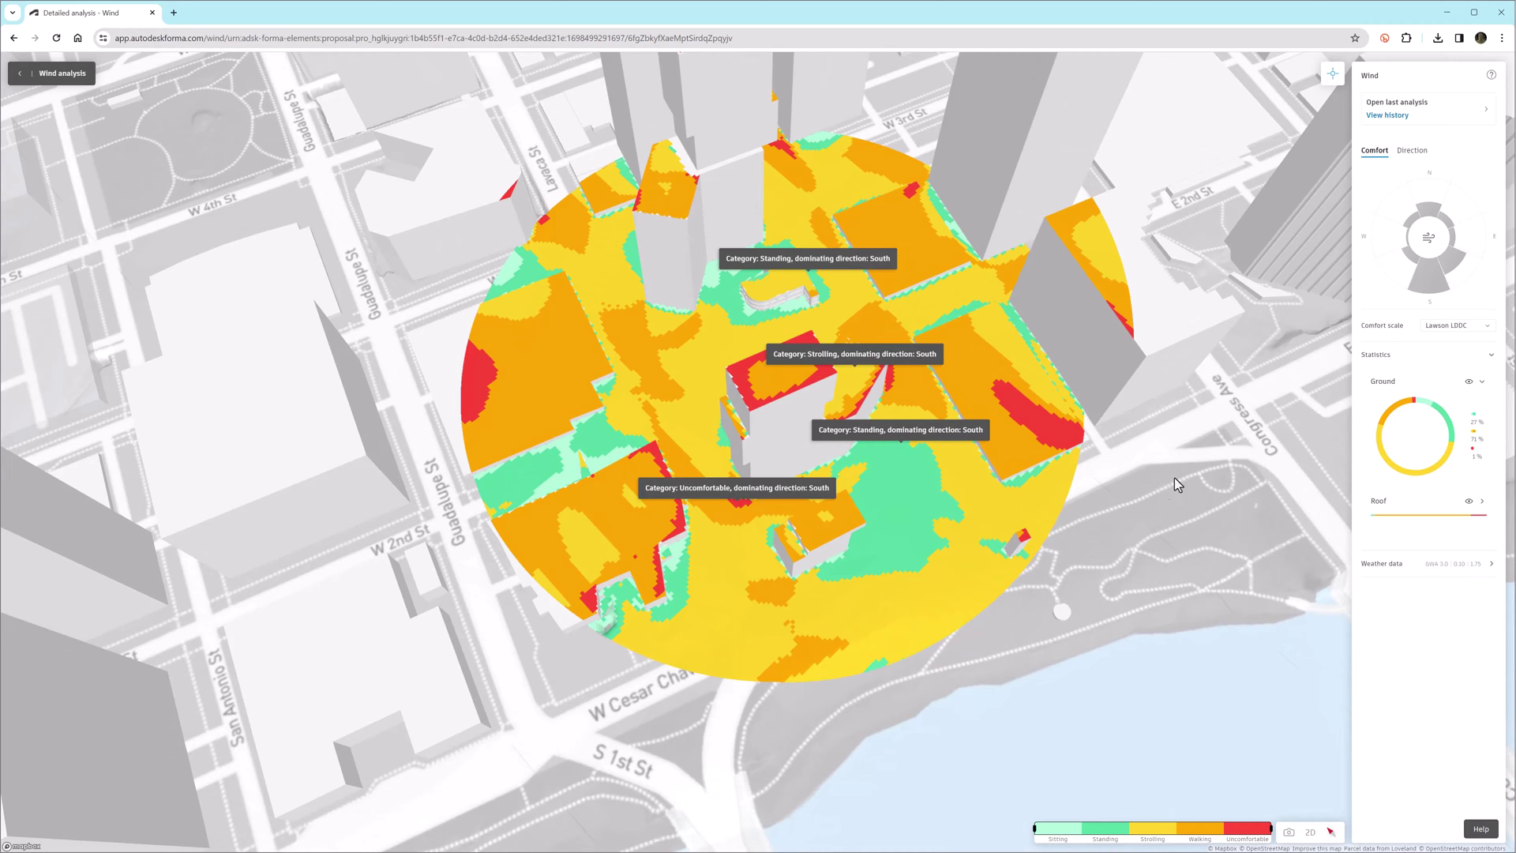
Step: Keep Lawson LDDC as the comfort scale and switch to the wind direction and speed results
click(1488, 327)
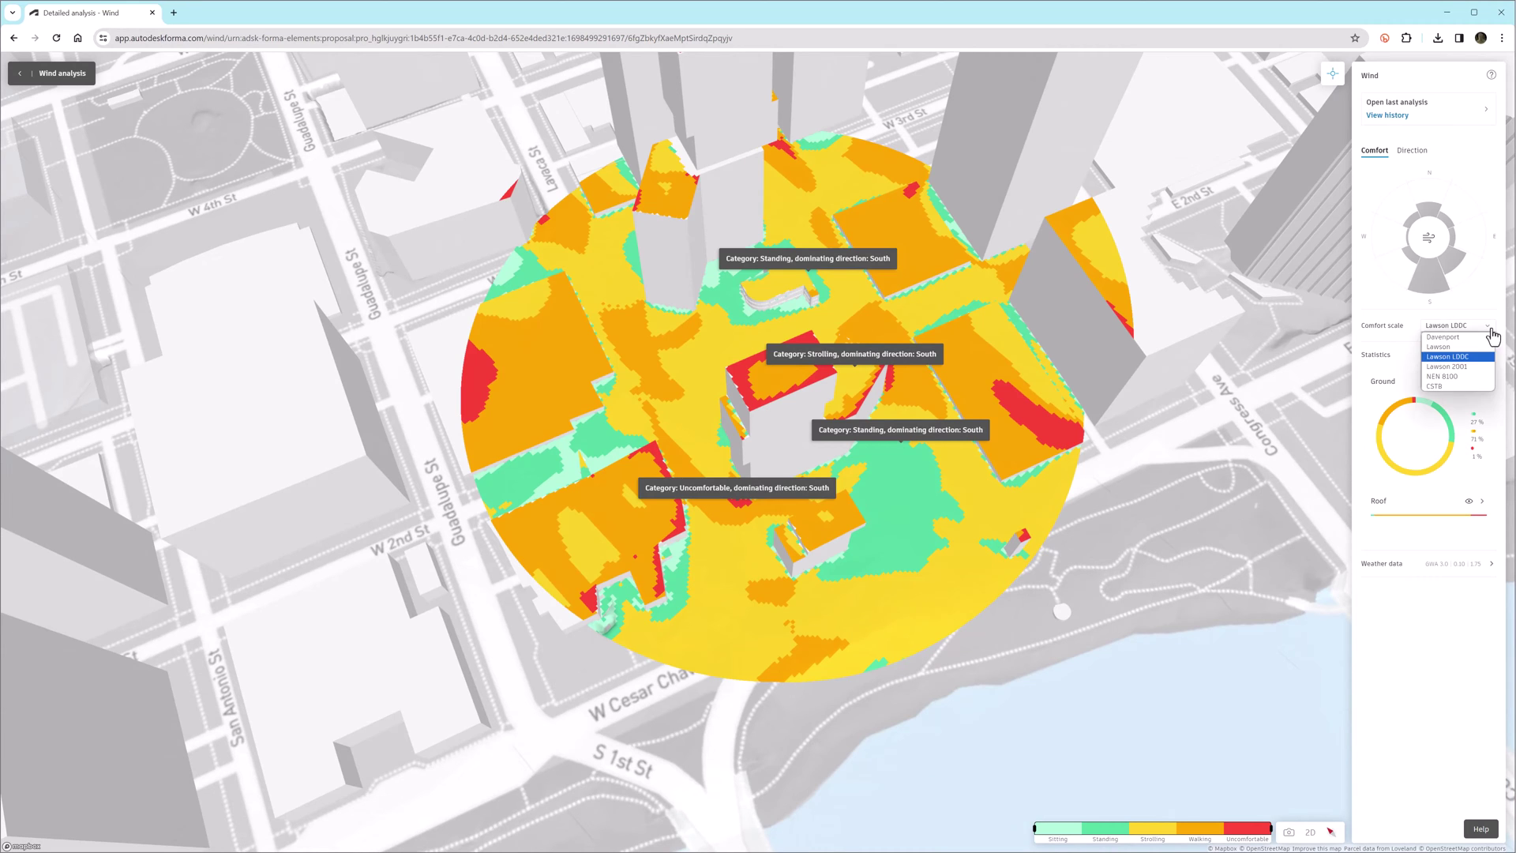
click(1489, 329)
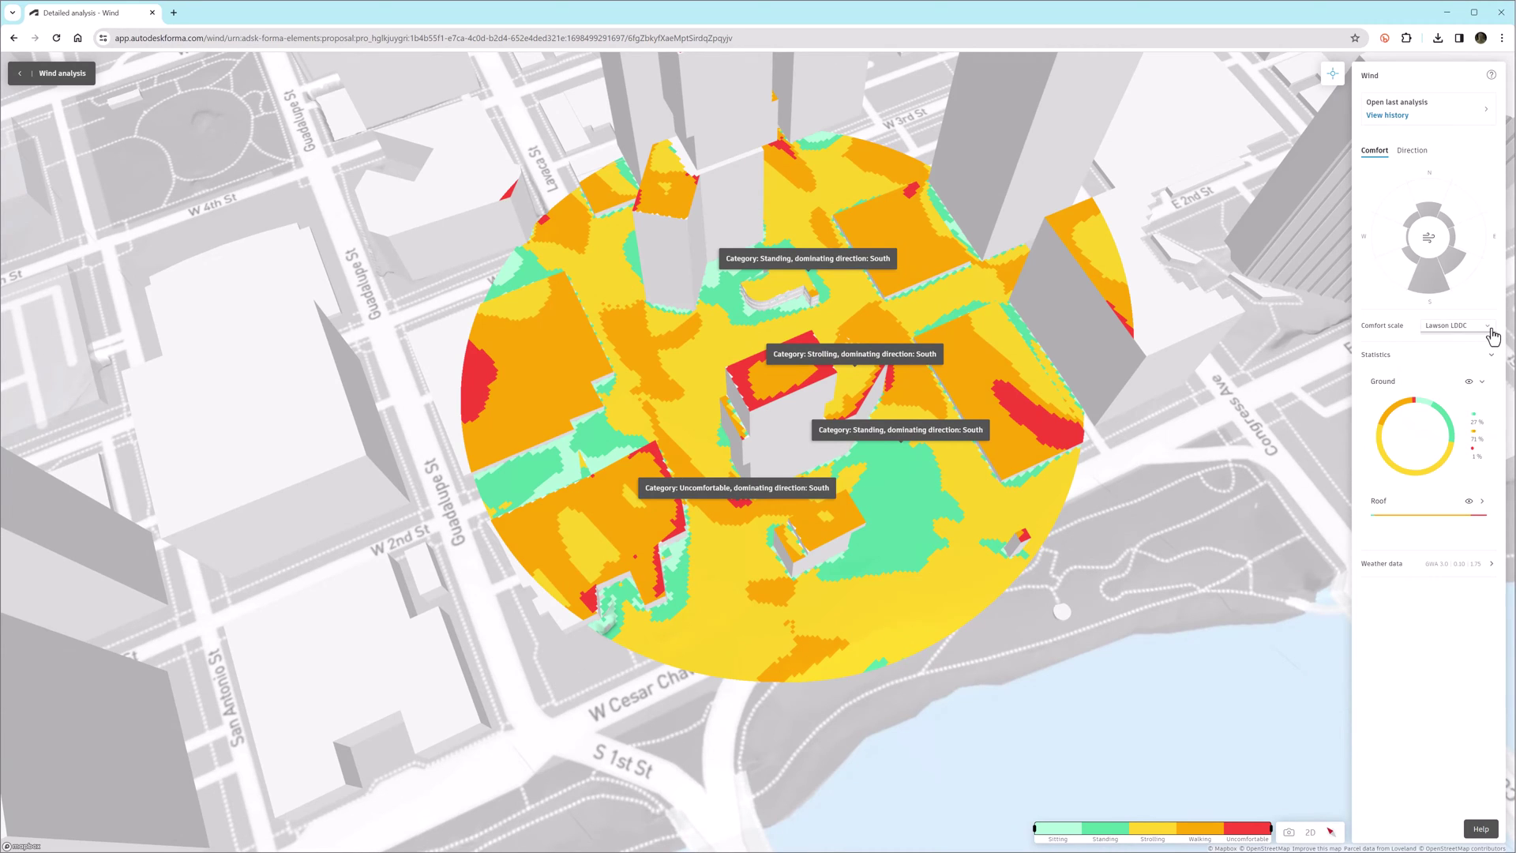
click(1413, 151)
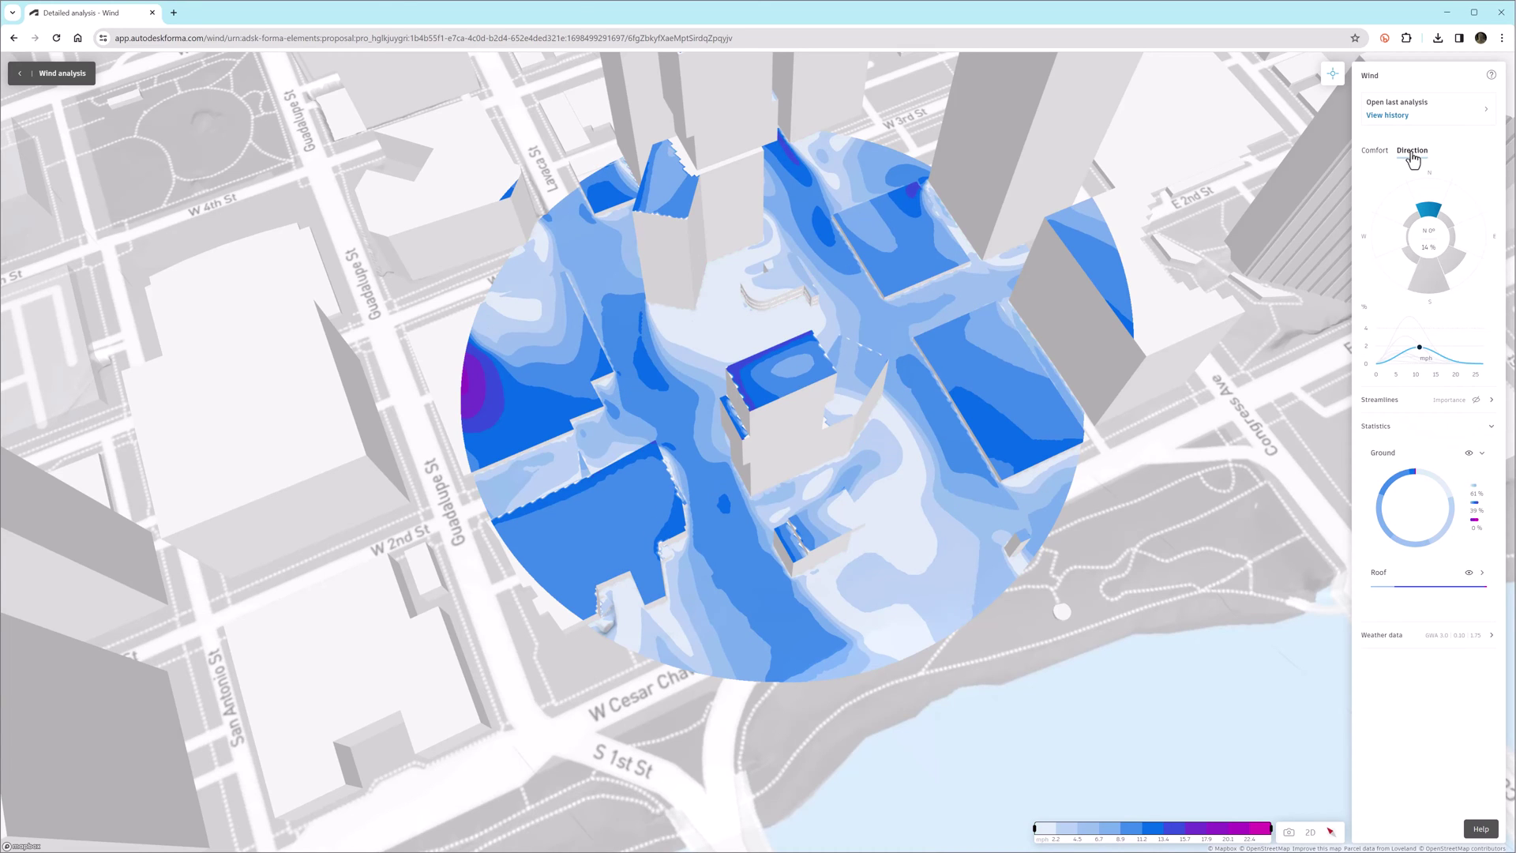
Step: Lower the wind-speed threshold to about 3 mph and show results for southerly wind
drag(1190, 827, 1066, 827)
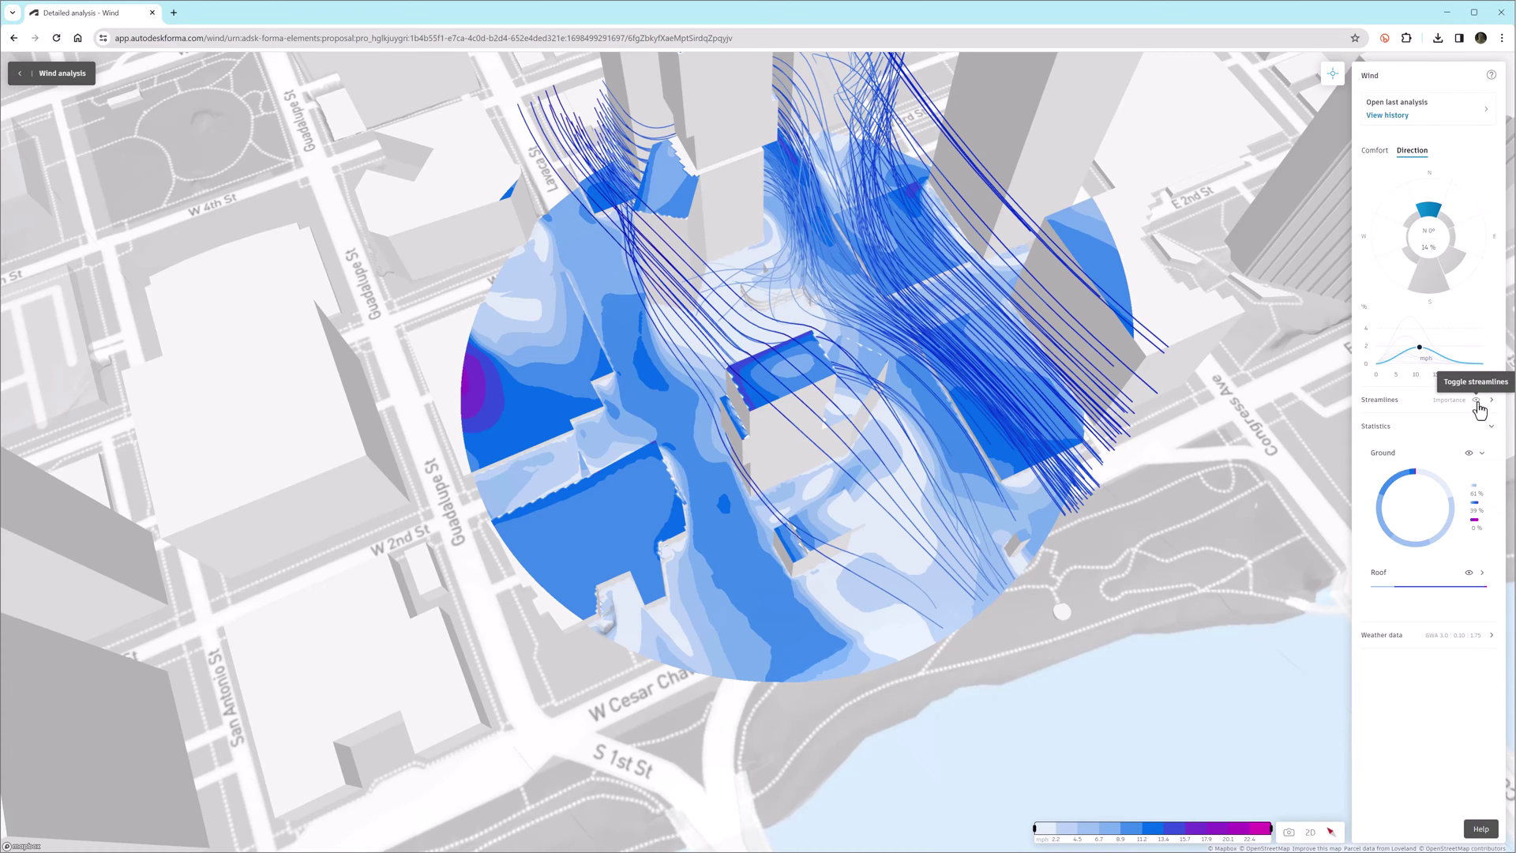
right_drag(710, 604, 557, 532)
click(1431, 278)
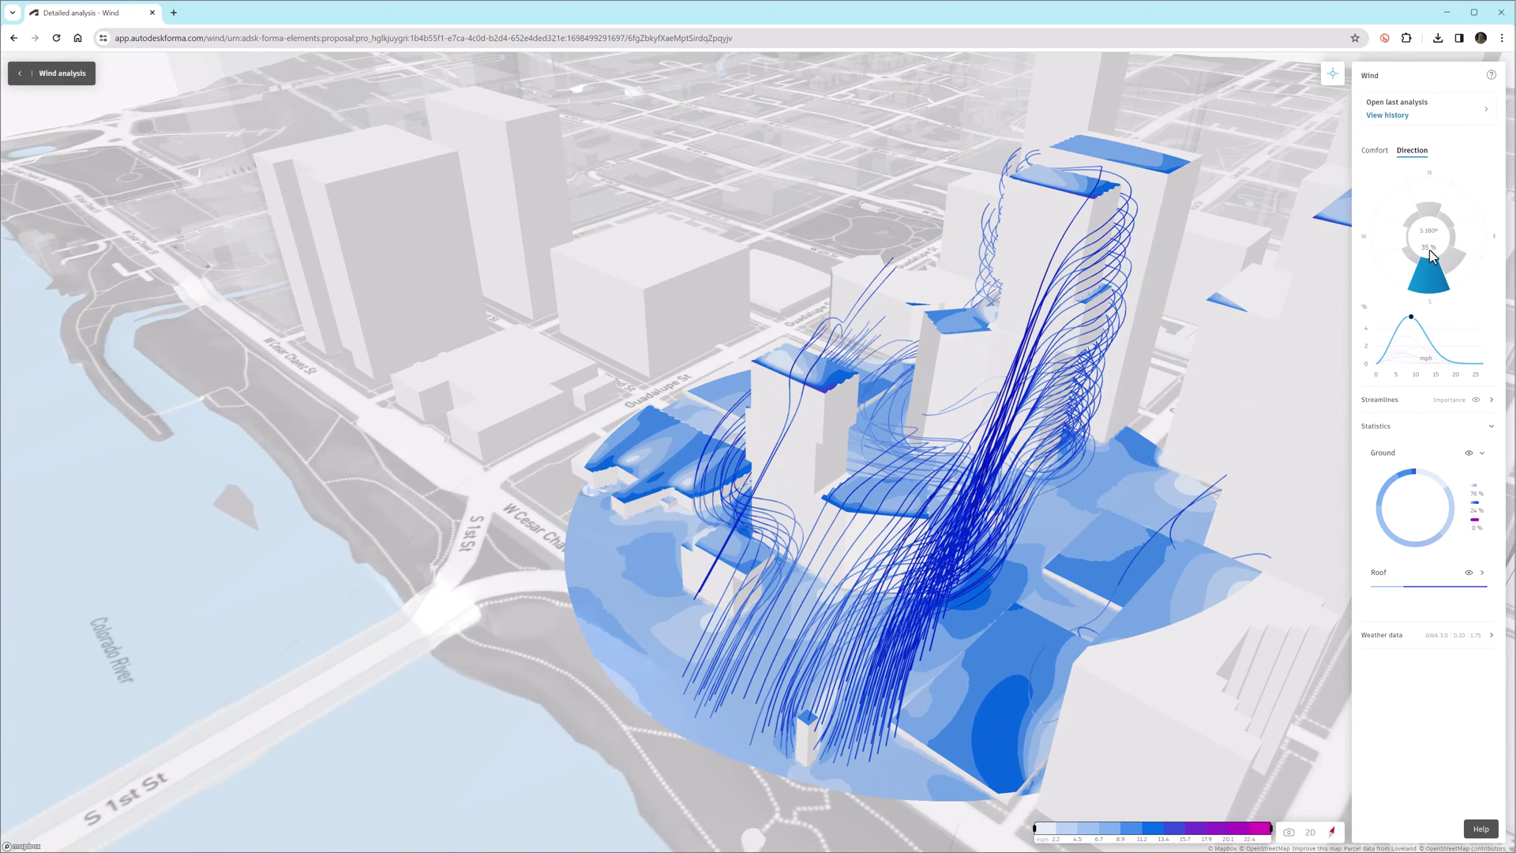
right_drag(800, 595, 1118, 585)
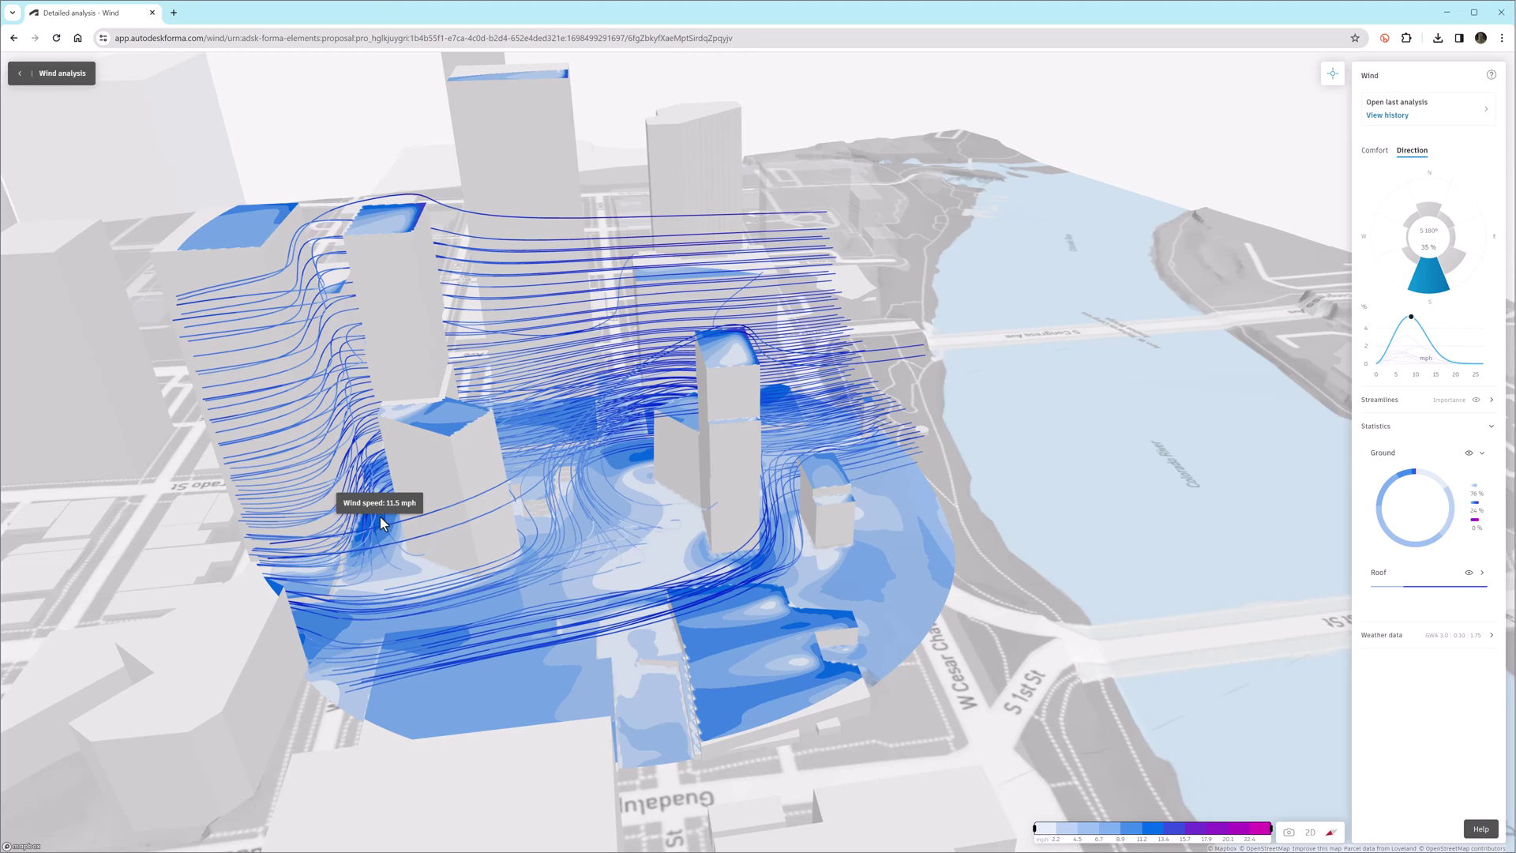
Step: Pin the 4 mph and 3.6 mph wind-speed readings, then return to the design view
click(489, 585)
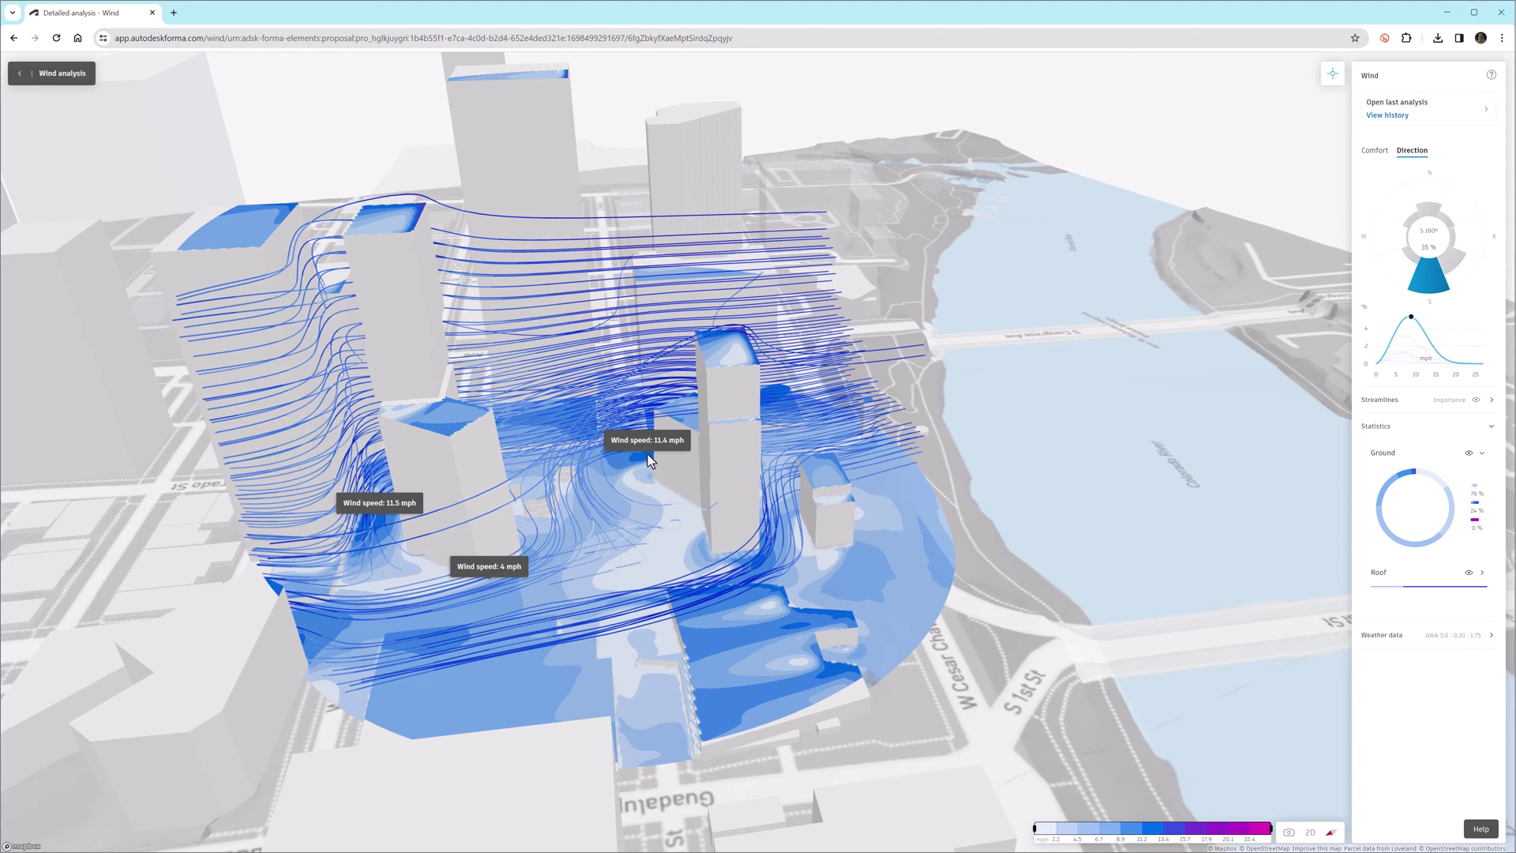
click(882, 514)
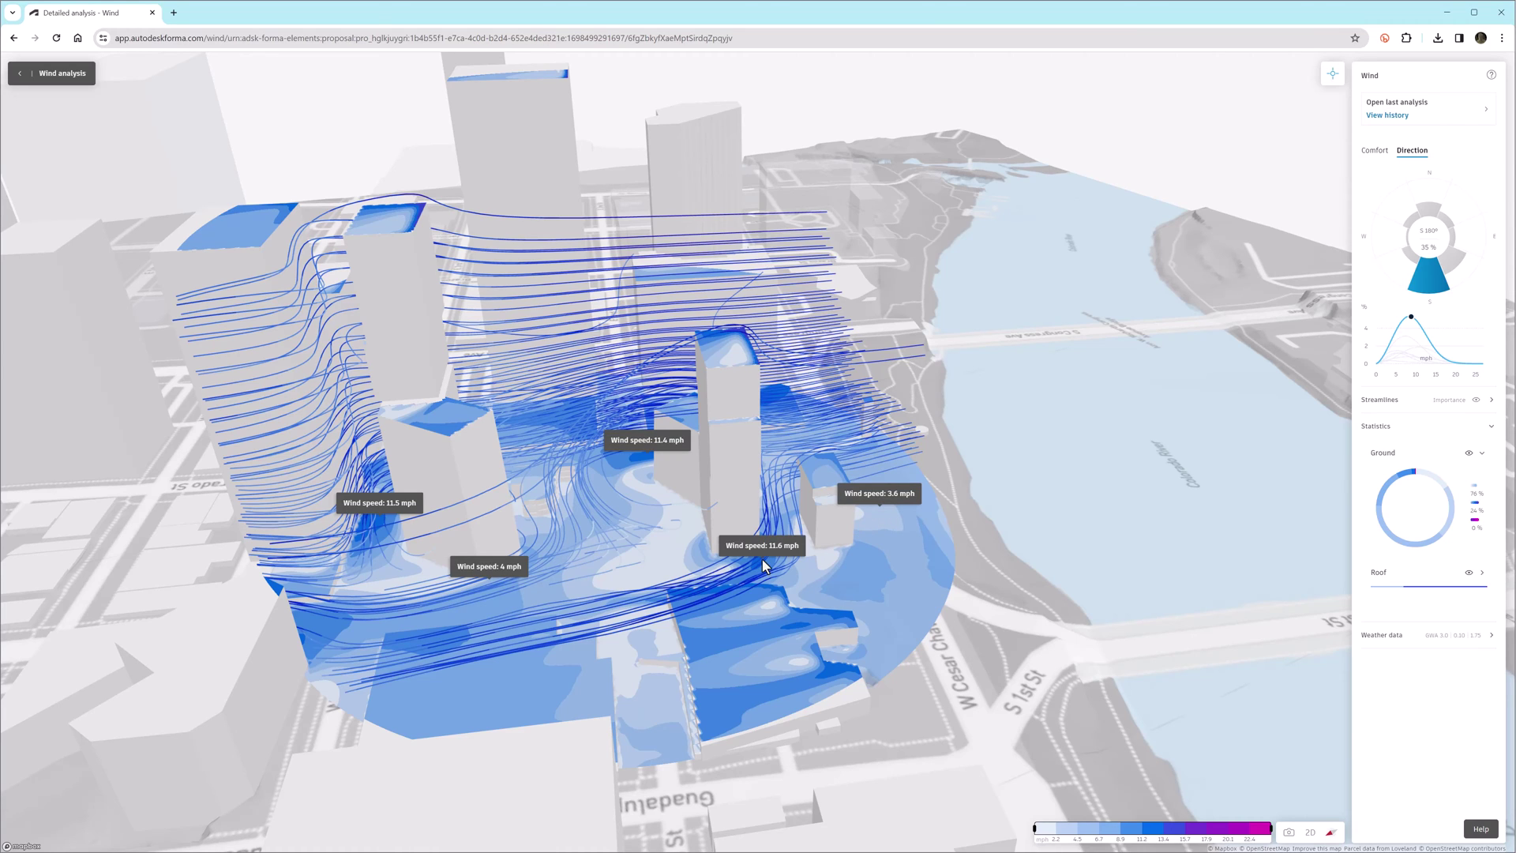
right_drag(867, 584, 603, 585)
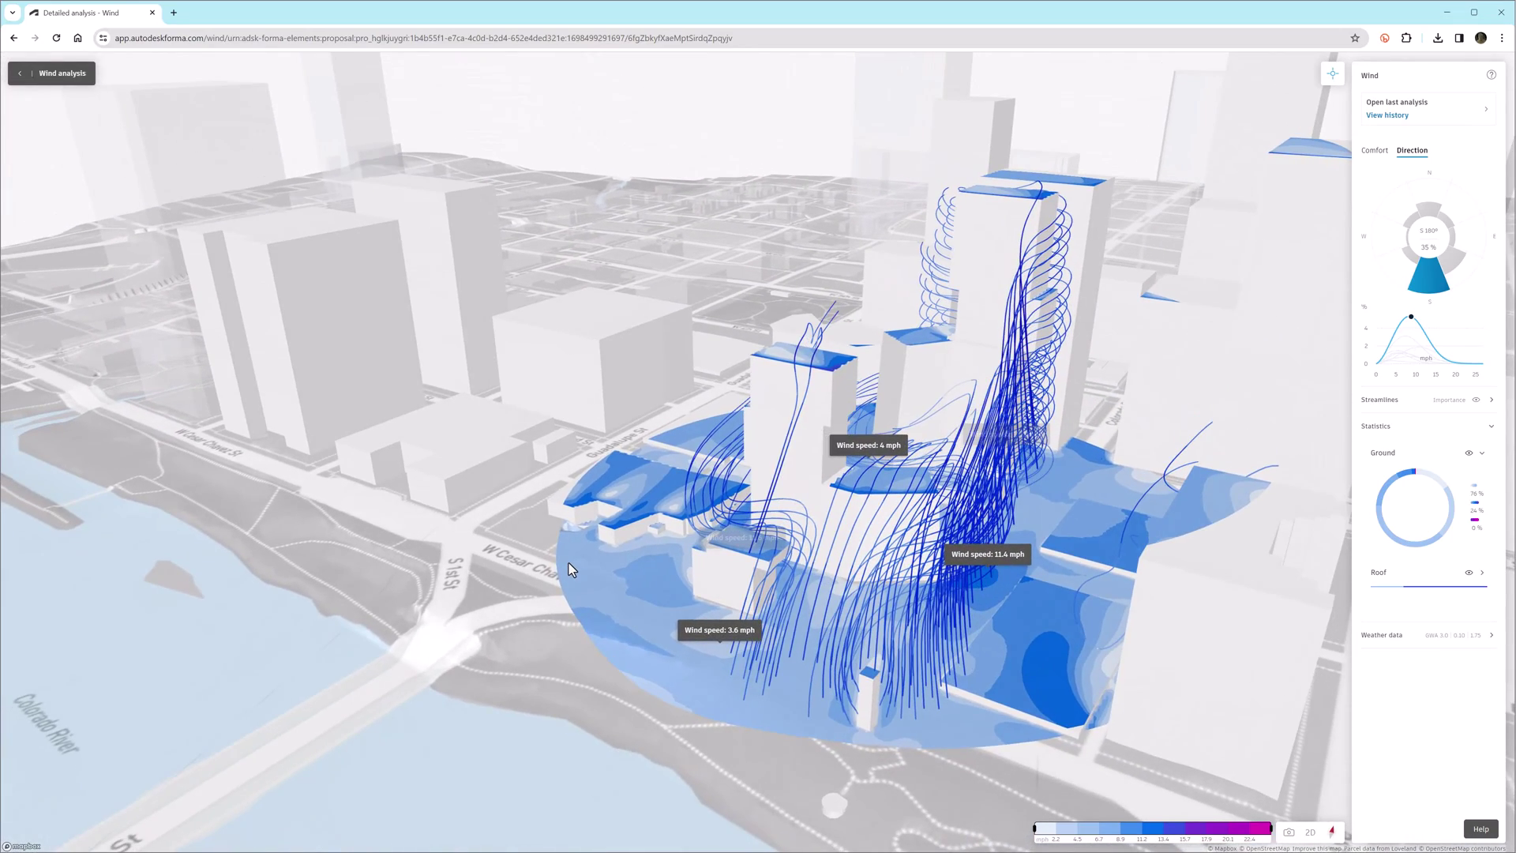
click(21, 77)
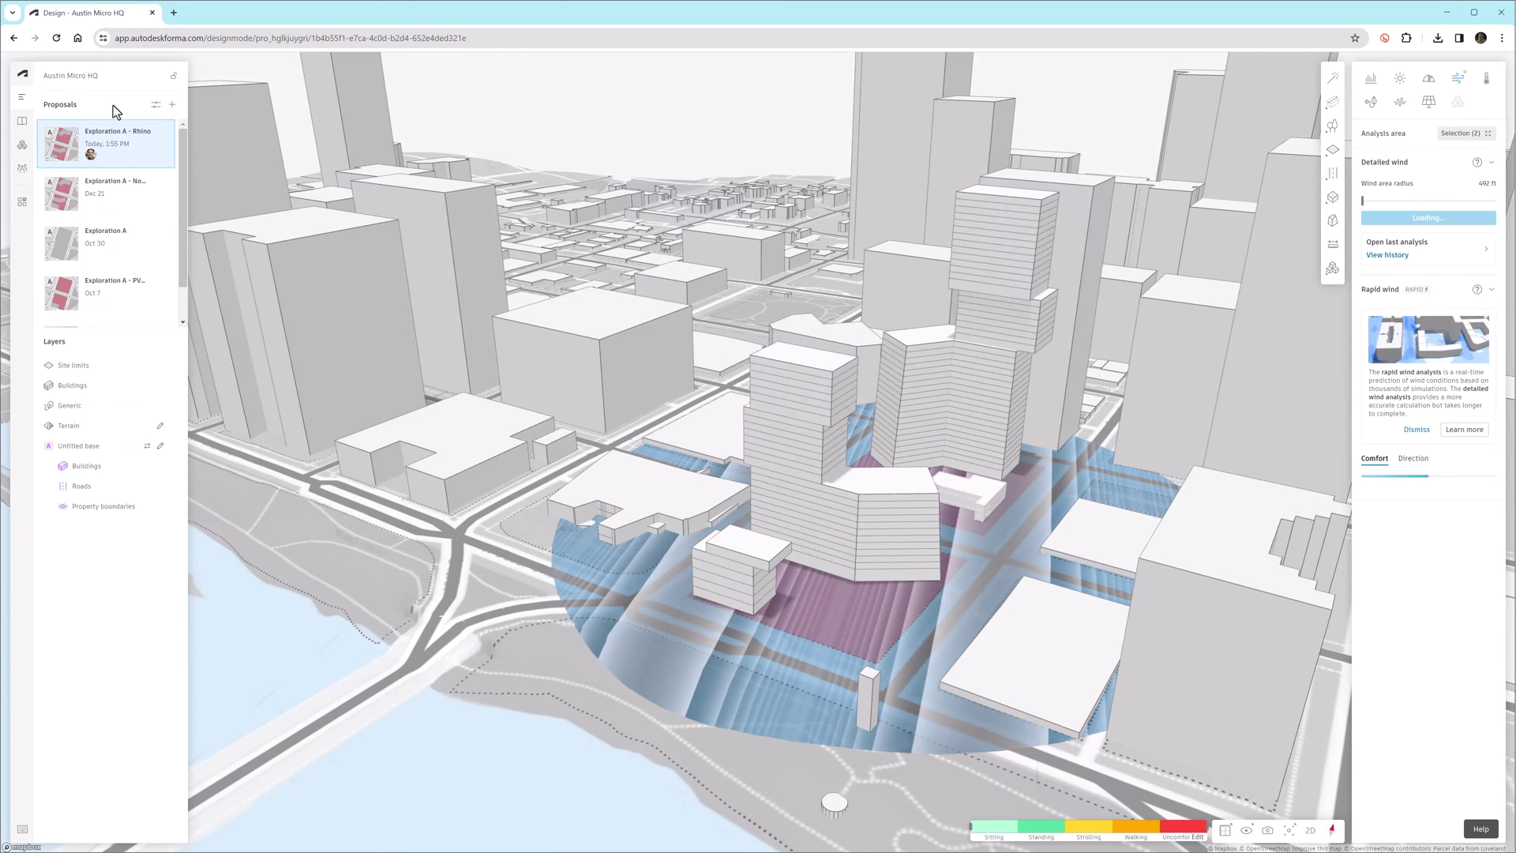
Step: Open the Existing Conditions proposal from the Proposals list
scroll(142, 237, down, 2)
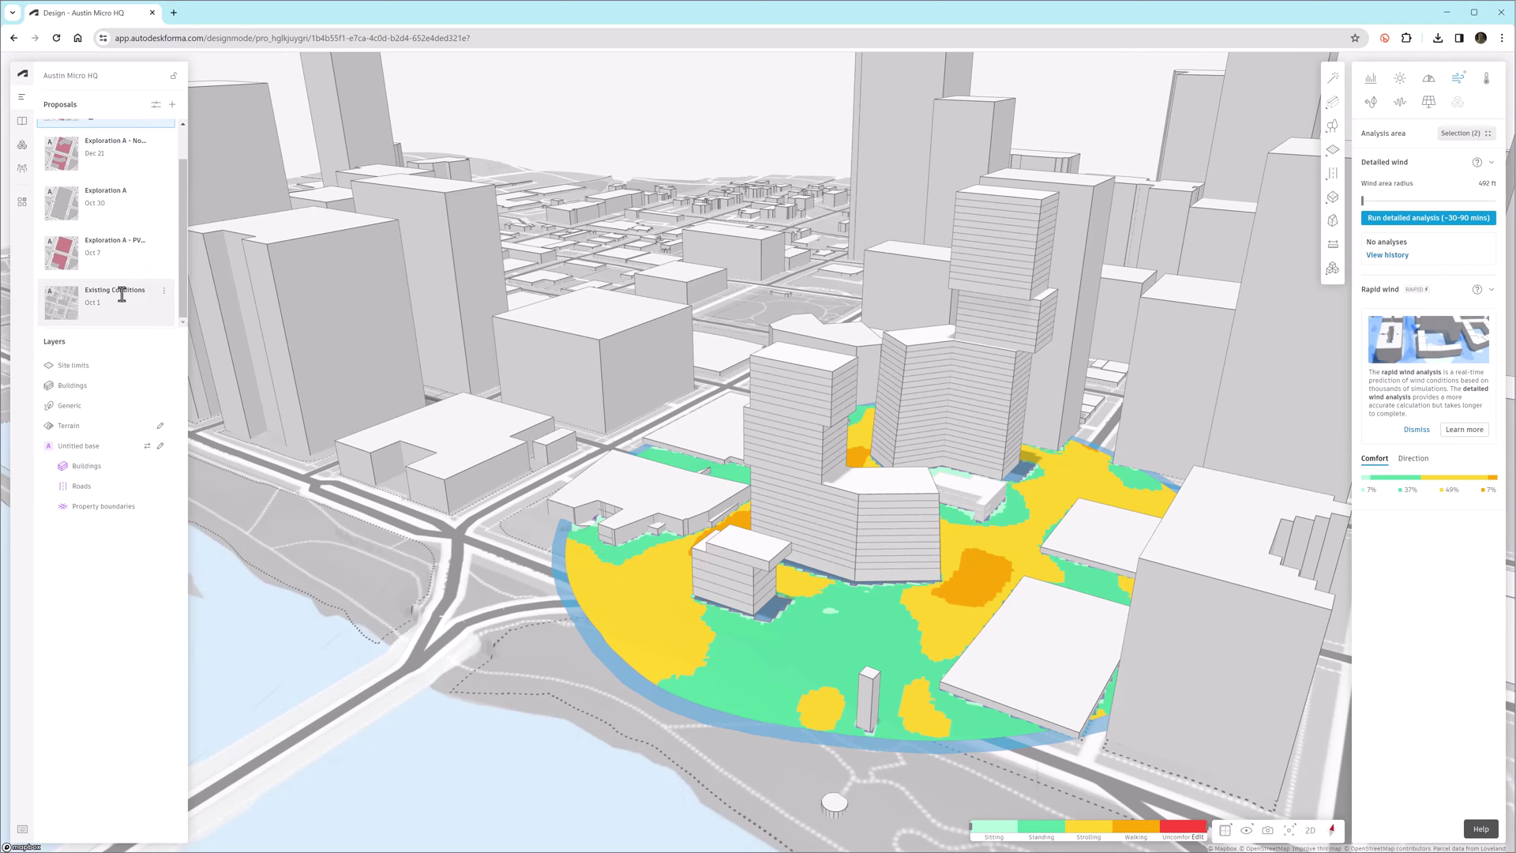
click(116, 301)
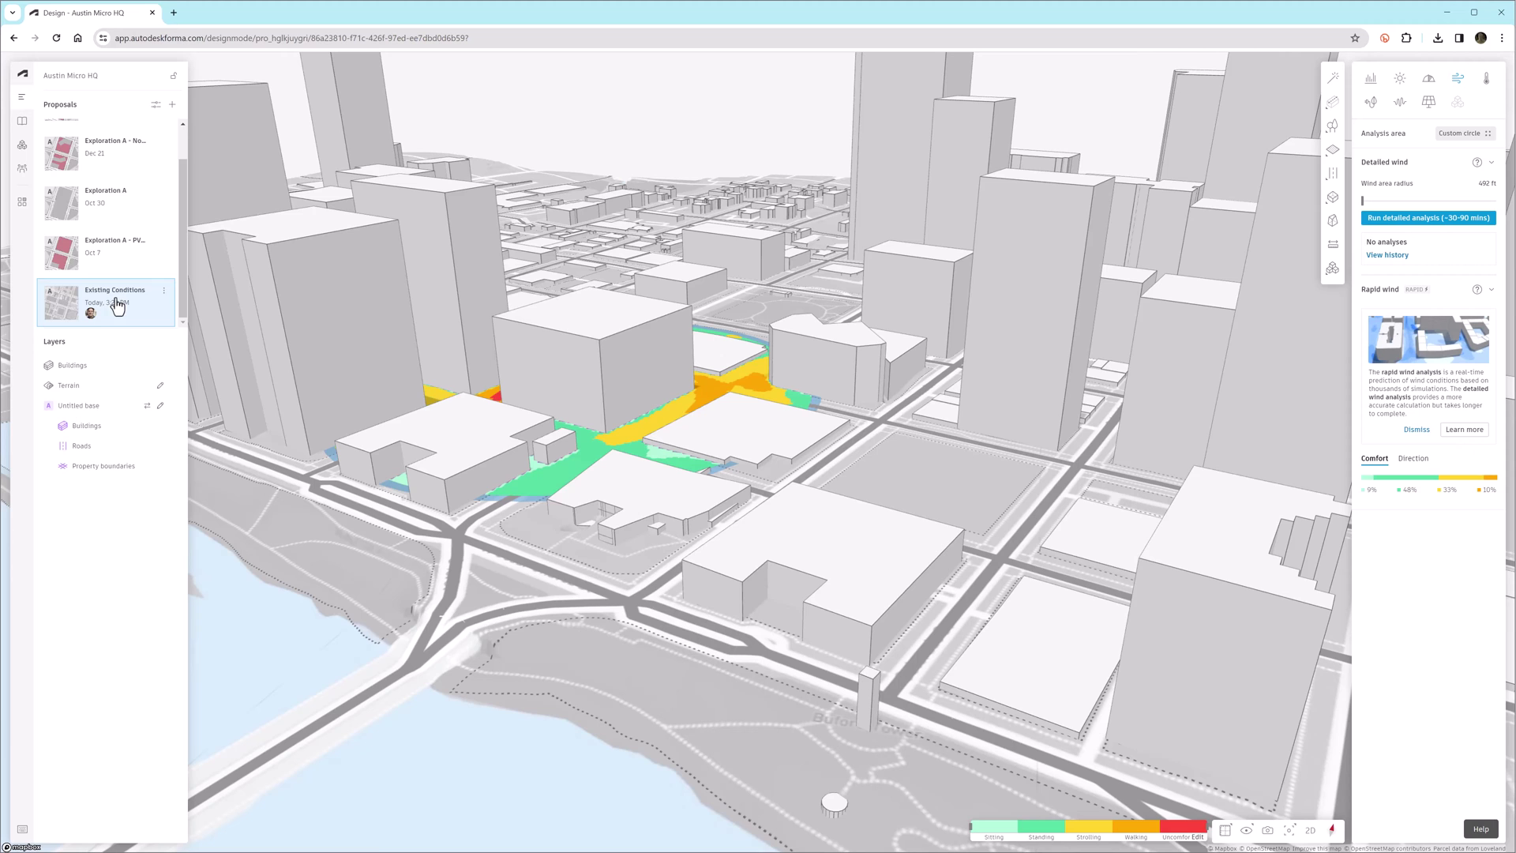
Step: Place a custom analysis circle over the existing site
right_drag(590, 401, 724, 438)
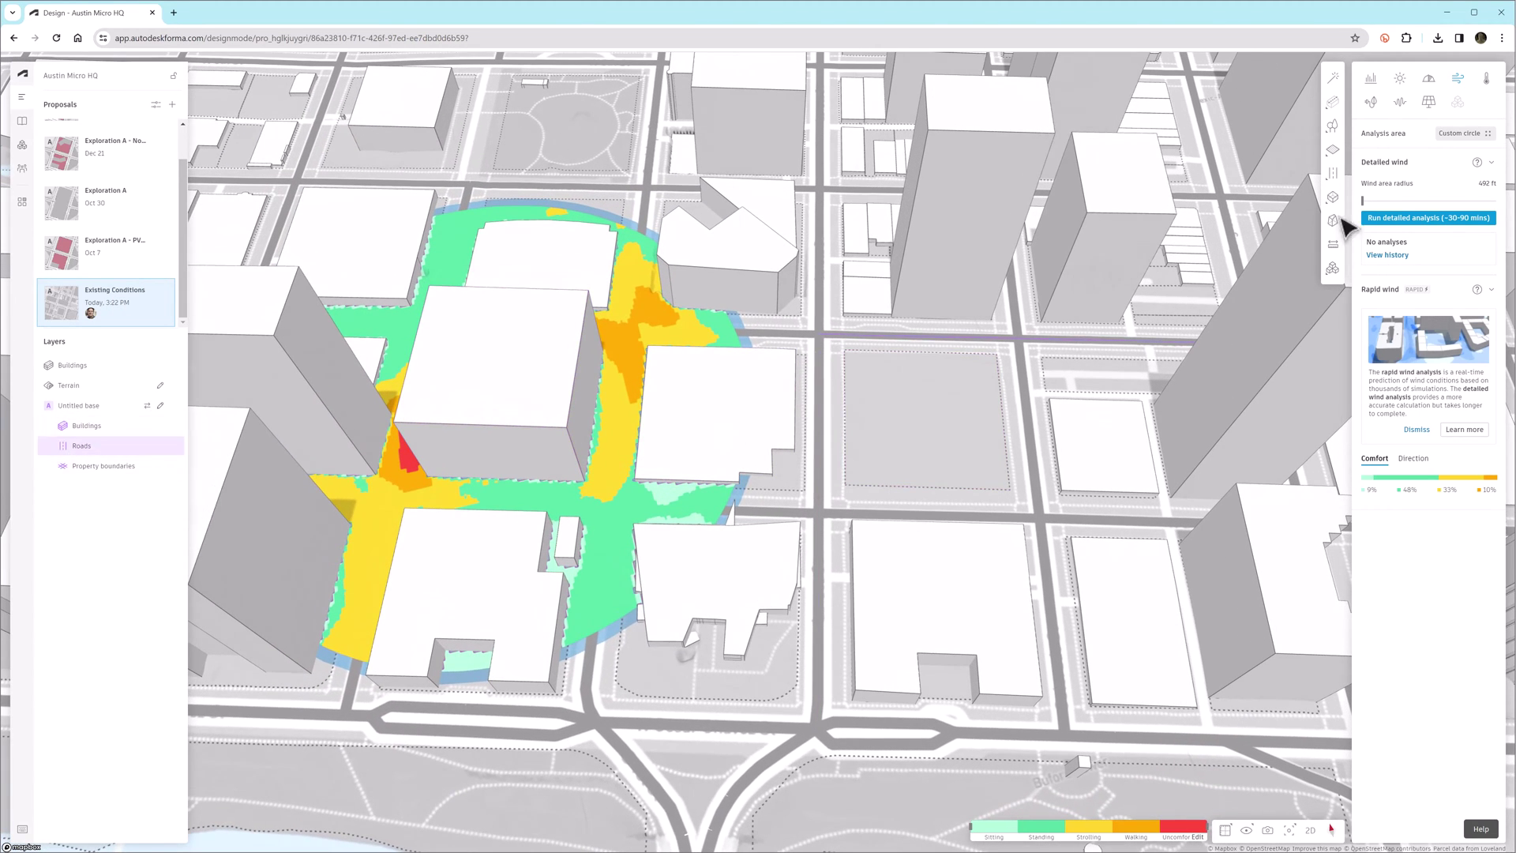
click(1462, 133)
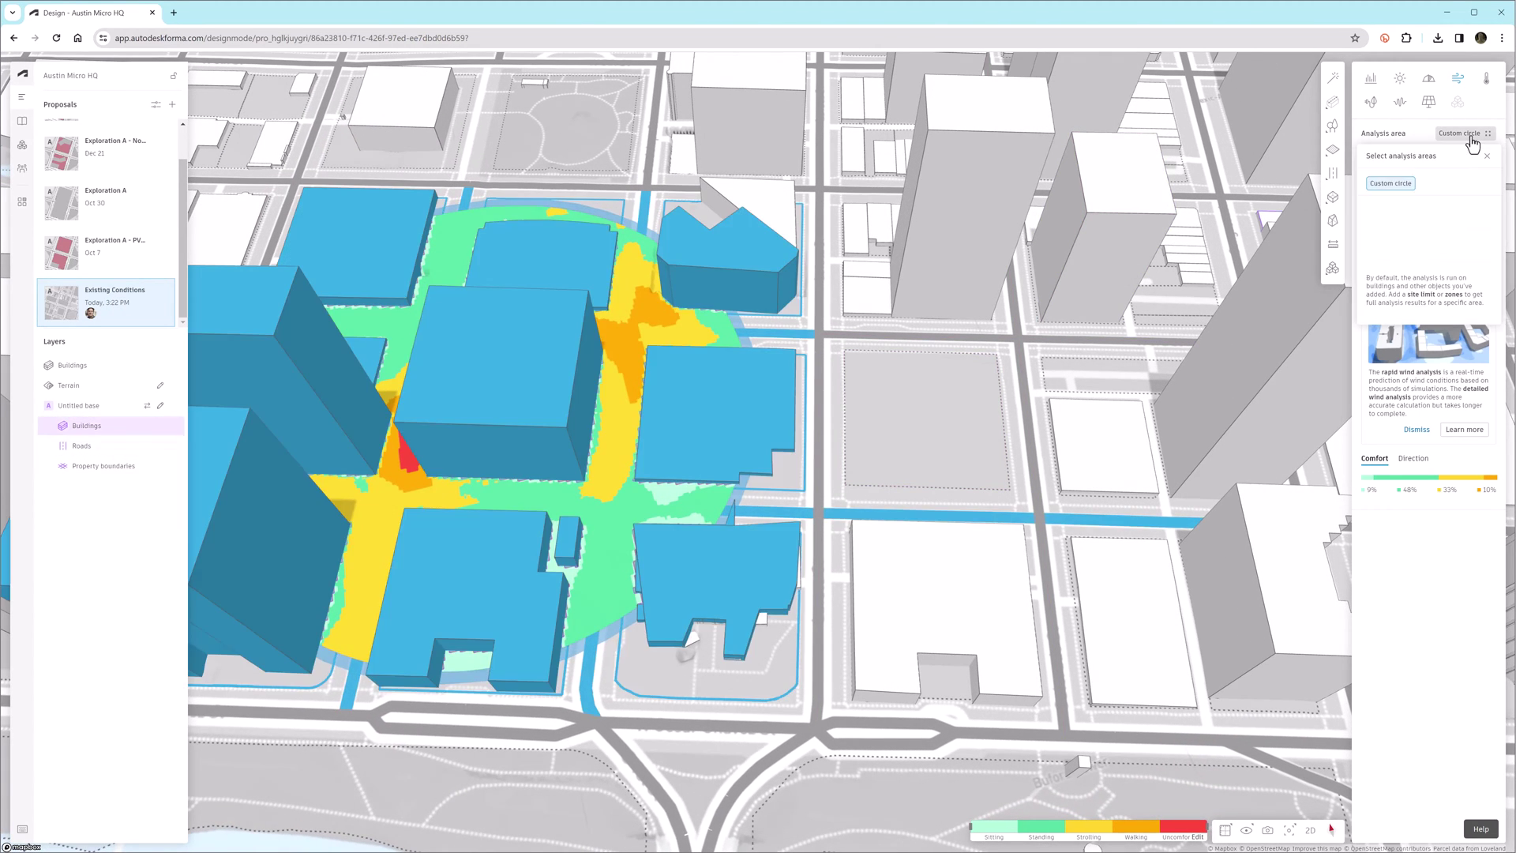
click(1391, 186)
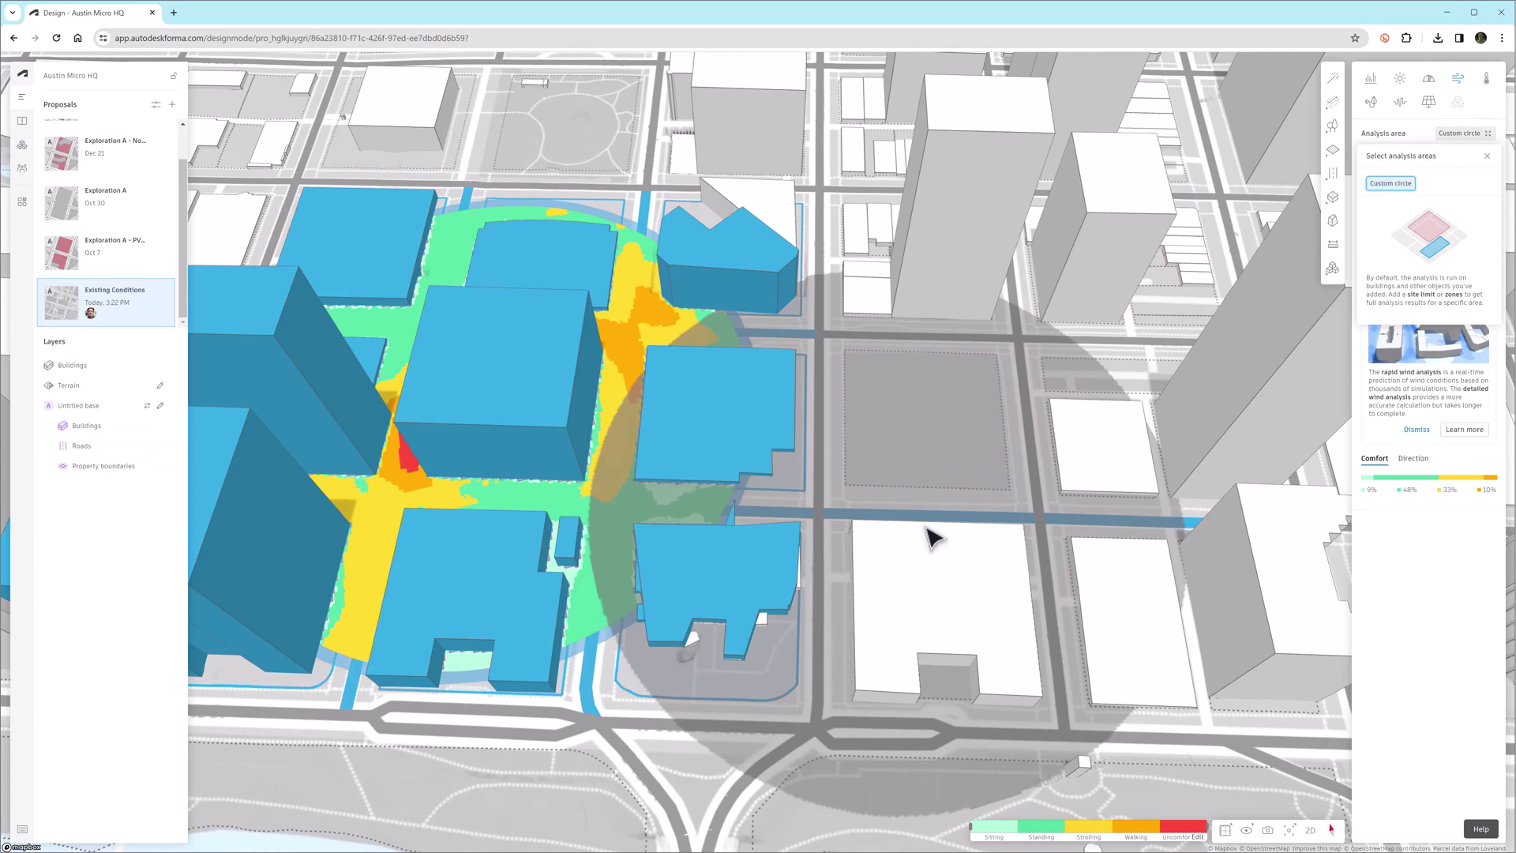
click(979, 542)
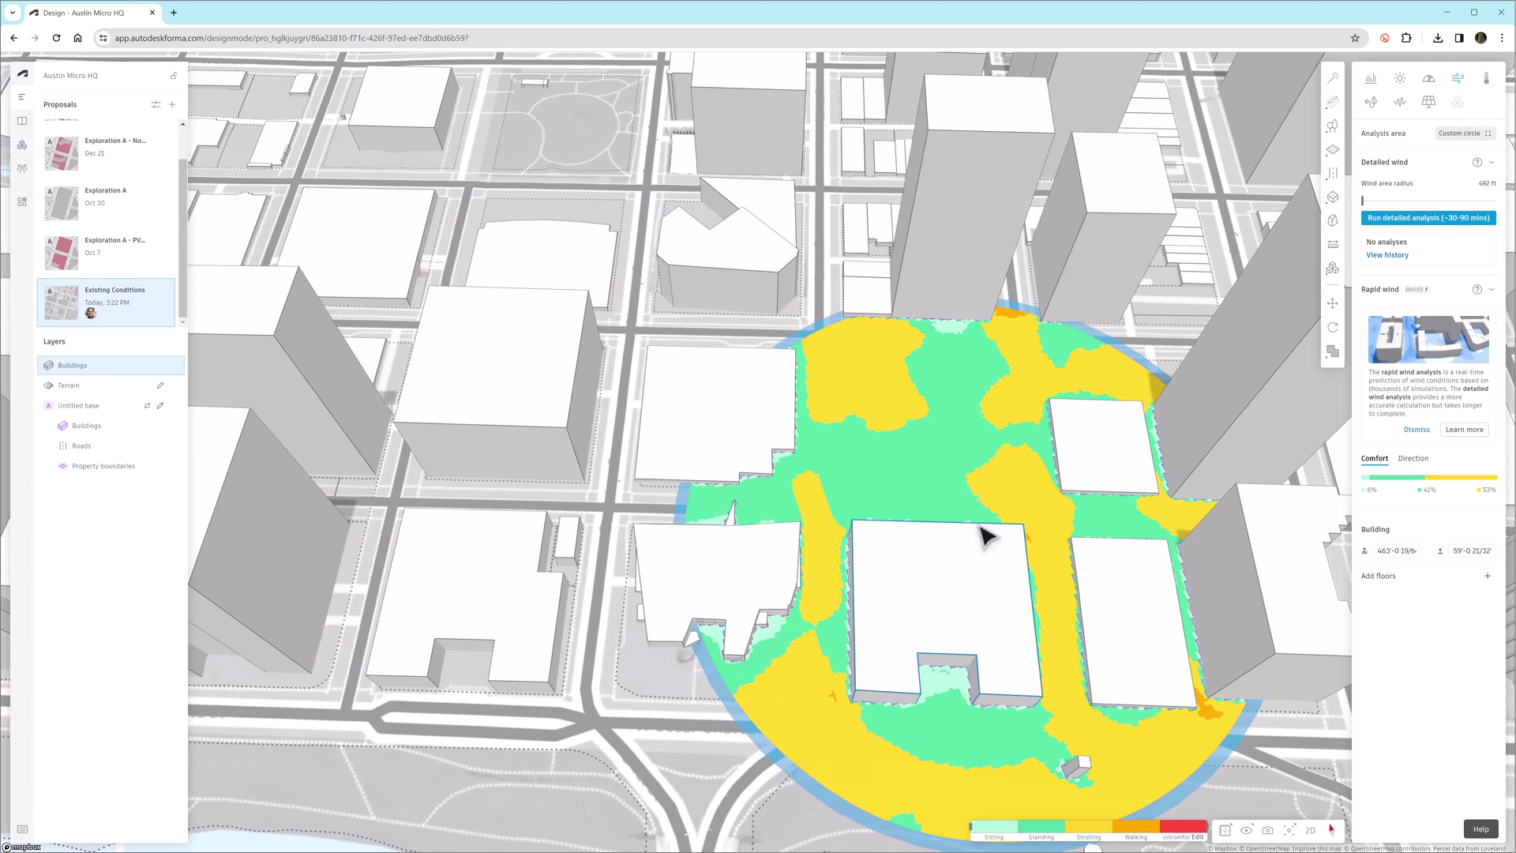
right_drag(1039, 605, 1001, 582)
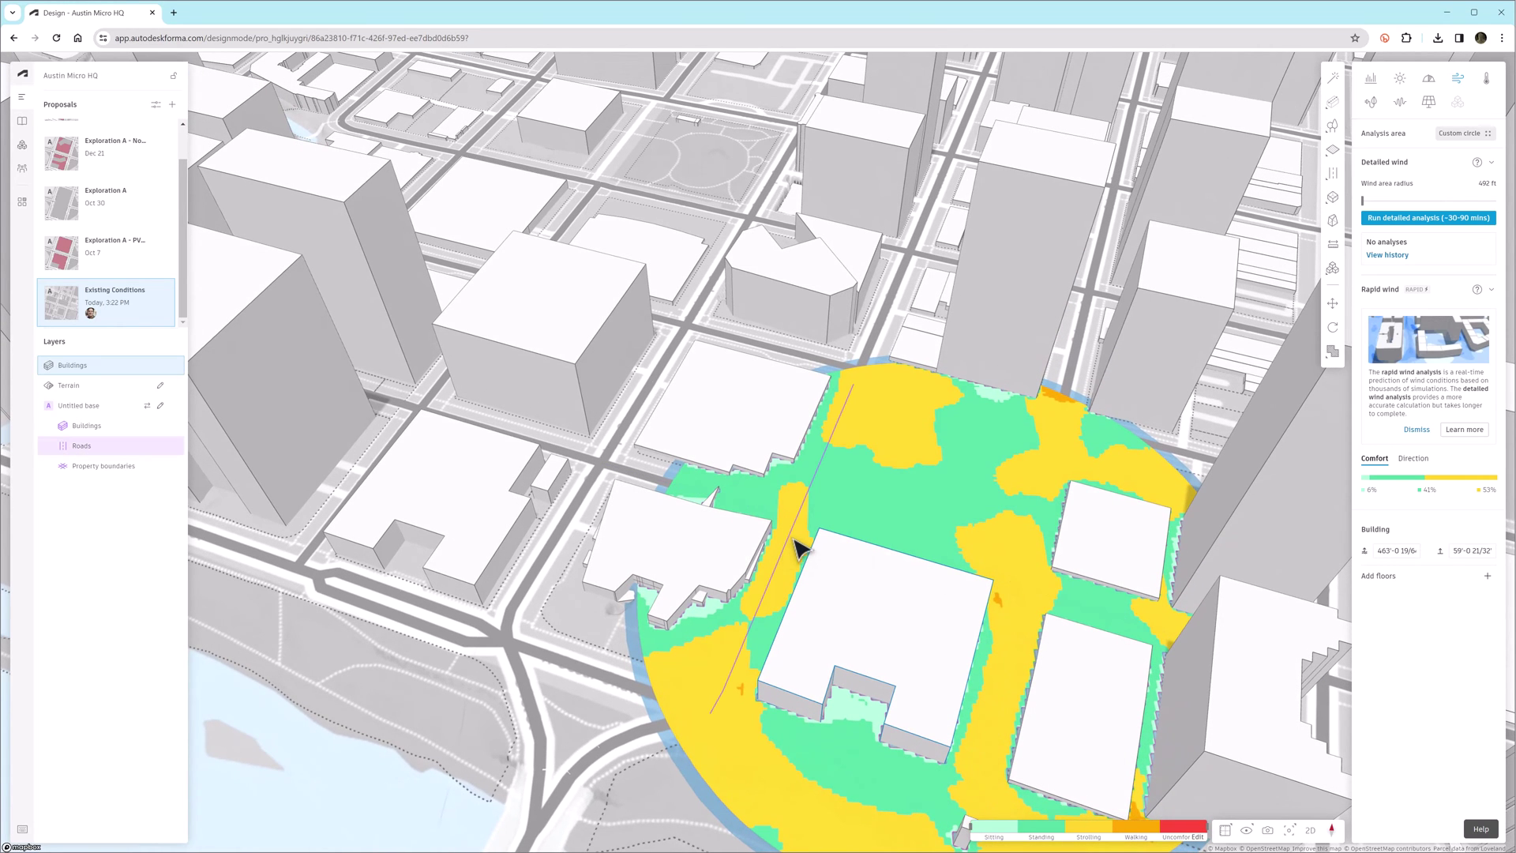
Step: Run the detailed wind analysis for Existing Conditions and reopen Exploration A - Rhino
click(1417, 227)
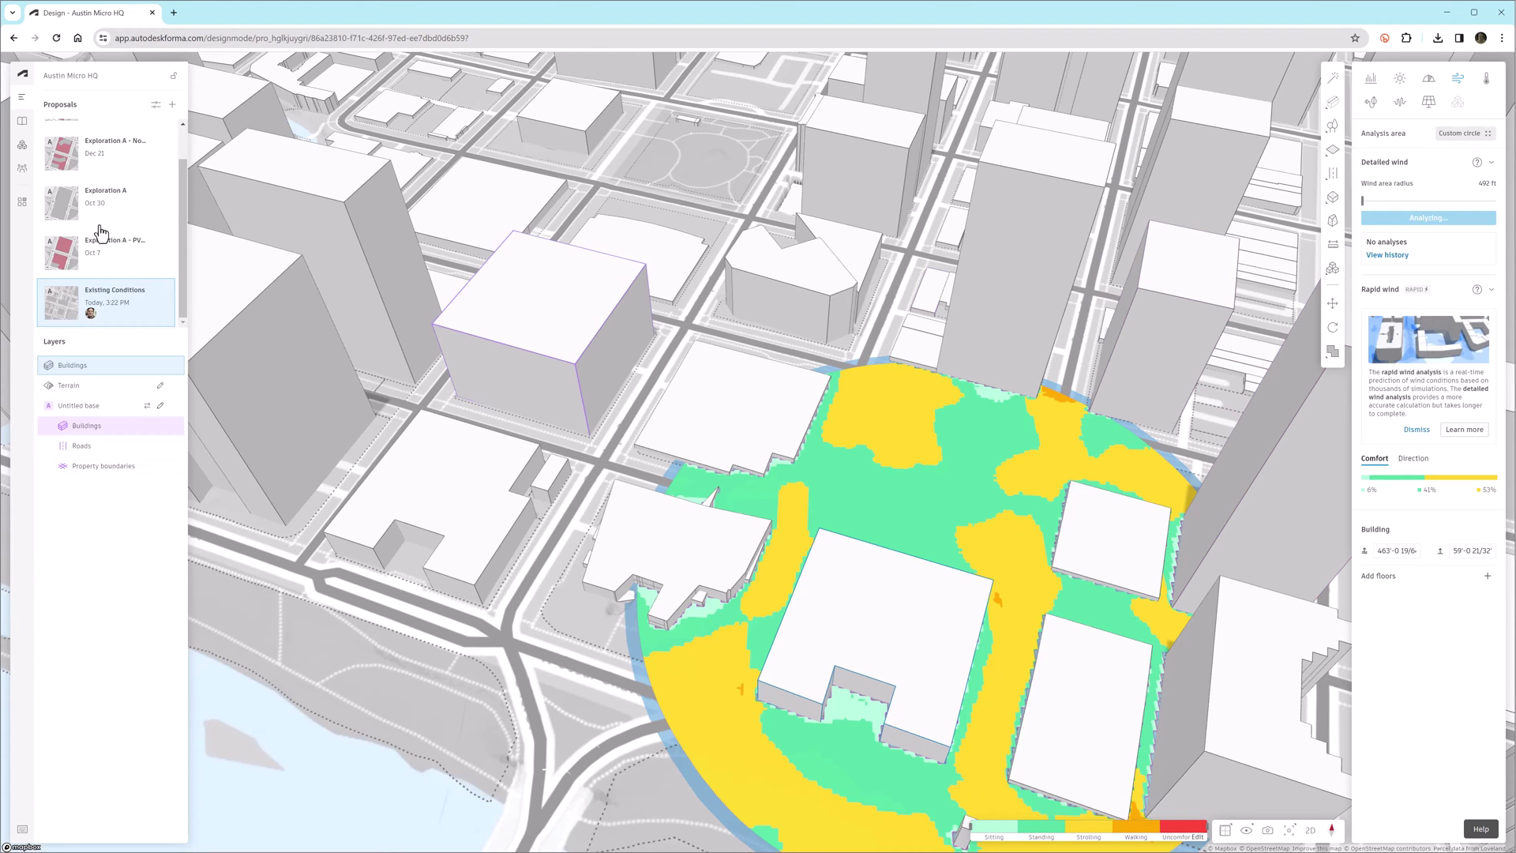
scroll(111, 221, up, 1)
click(112, 141)
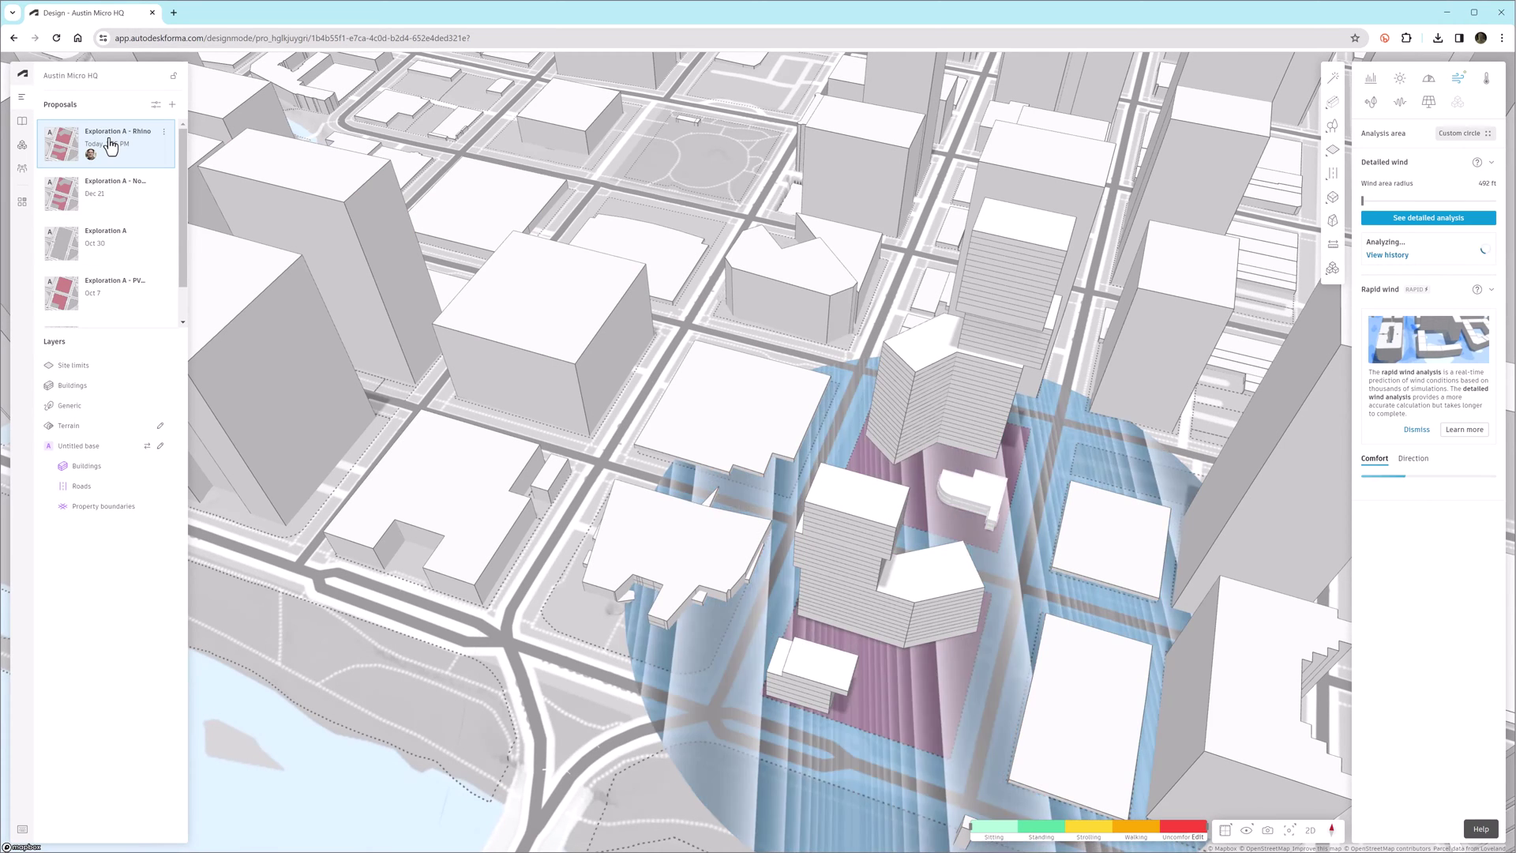
Step: Duplicate Exploration A - Rhino and rename the copy 'Exploration A - Rotate Towers Study'
click(166, 136)
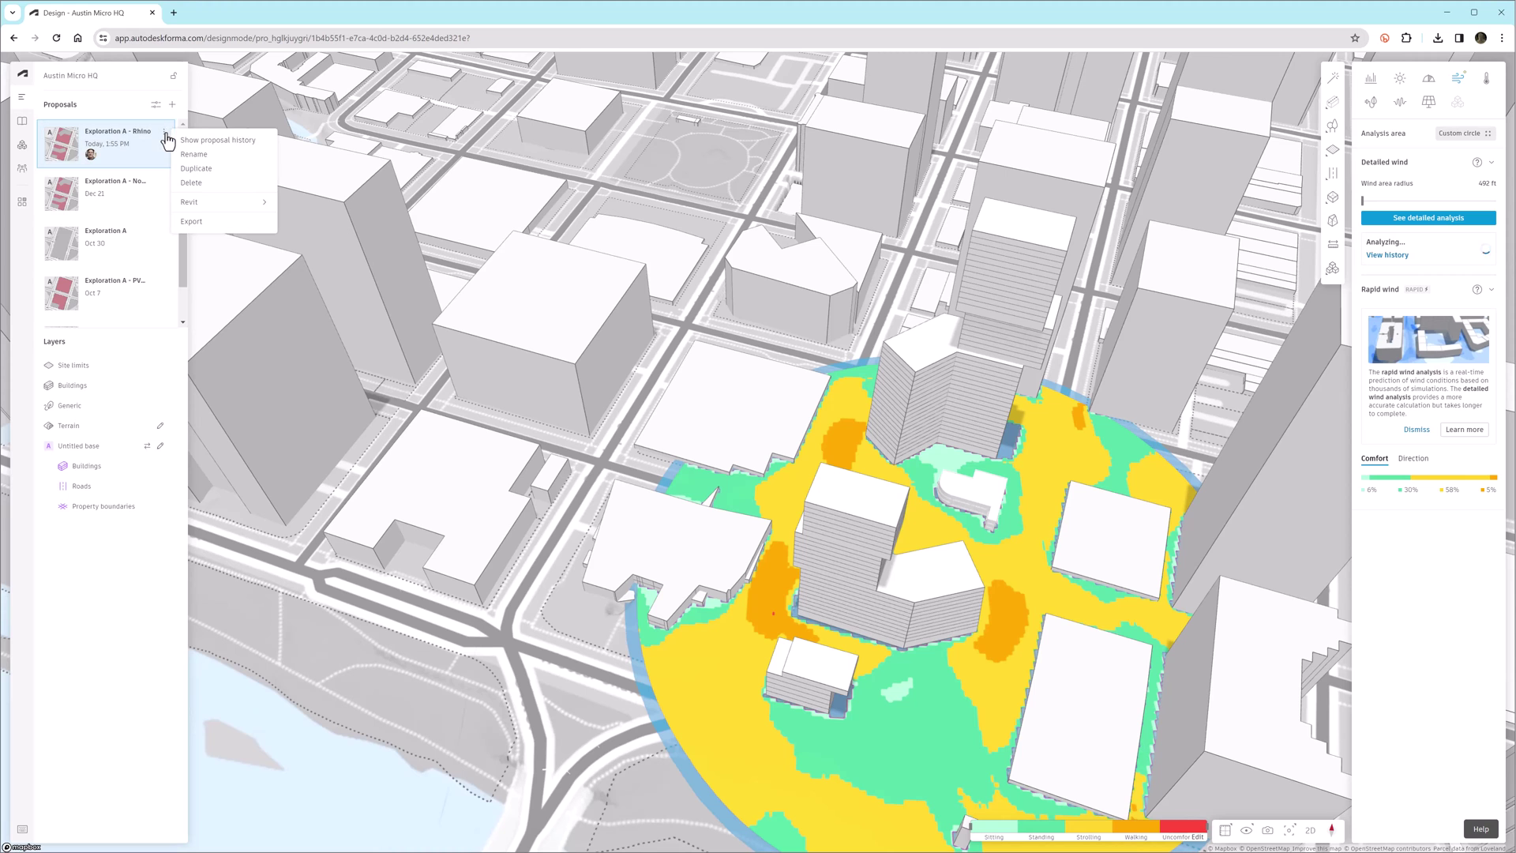
click(189, 169)
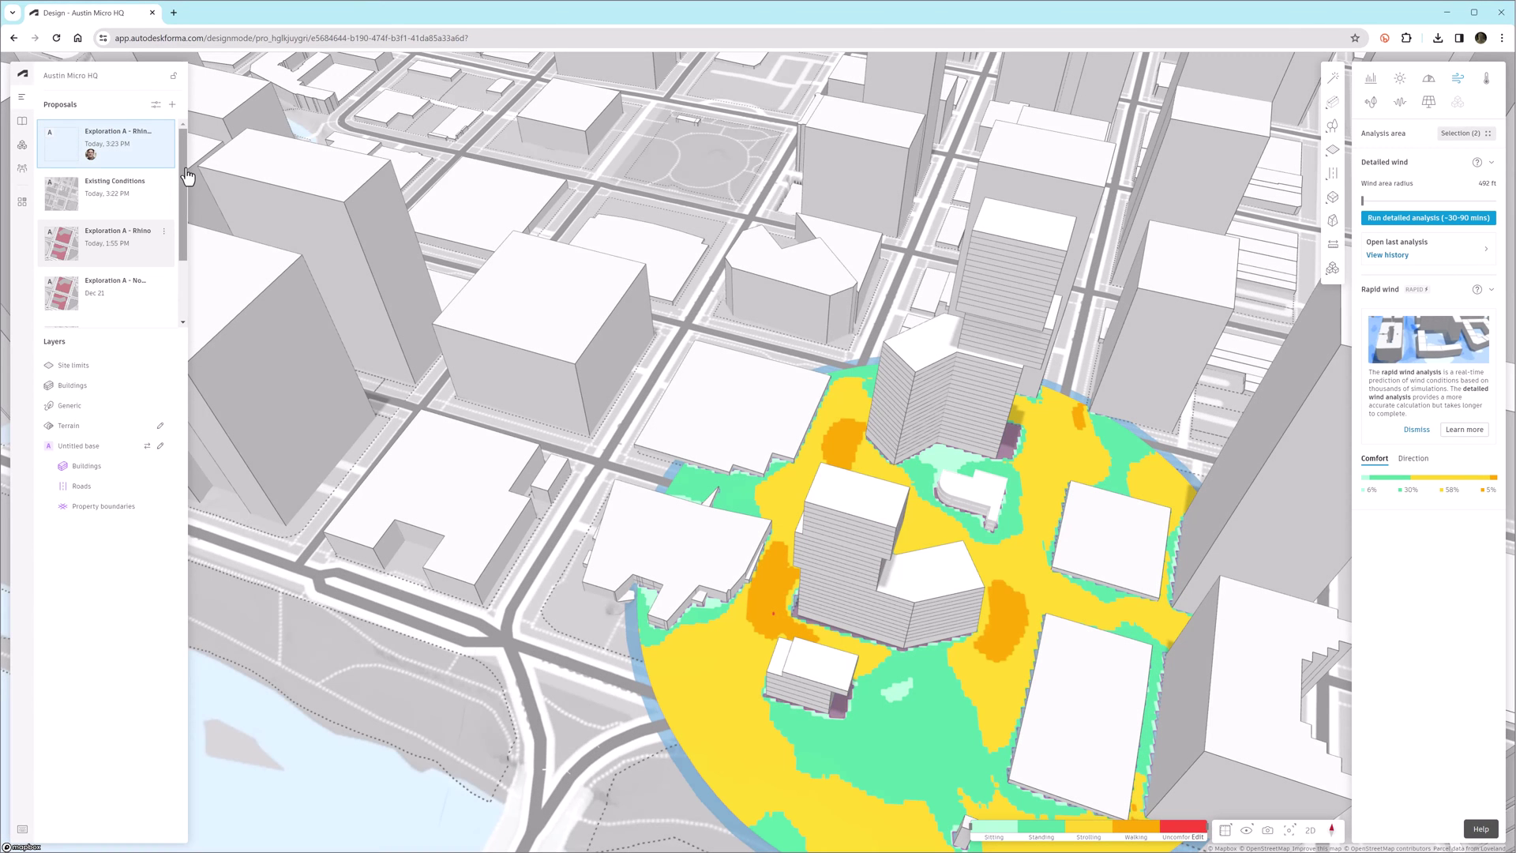
click(164, 132)
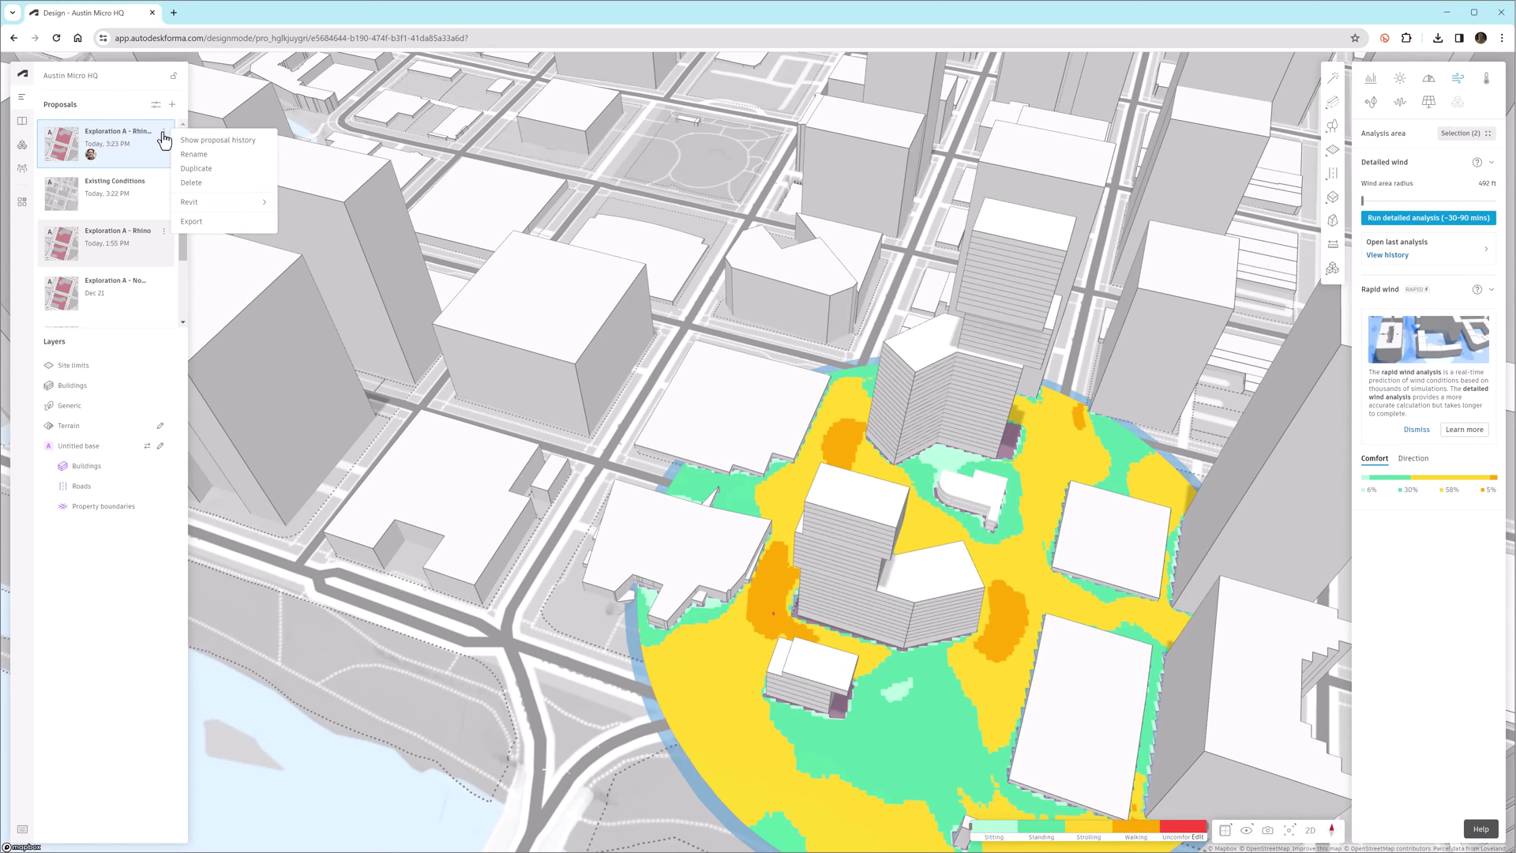
click(189, 154)
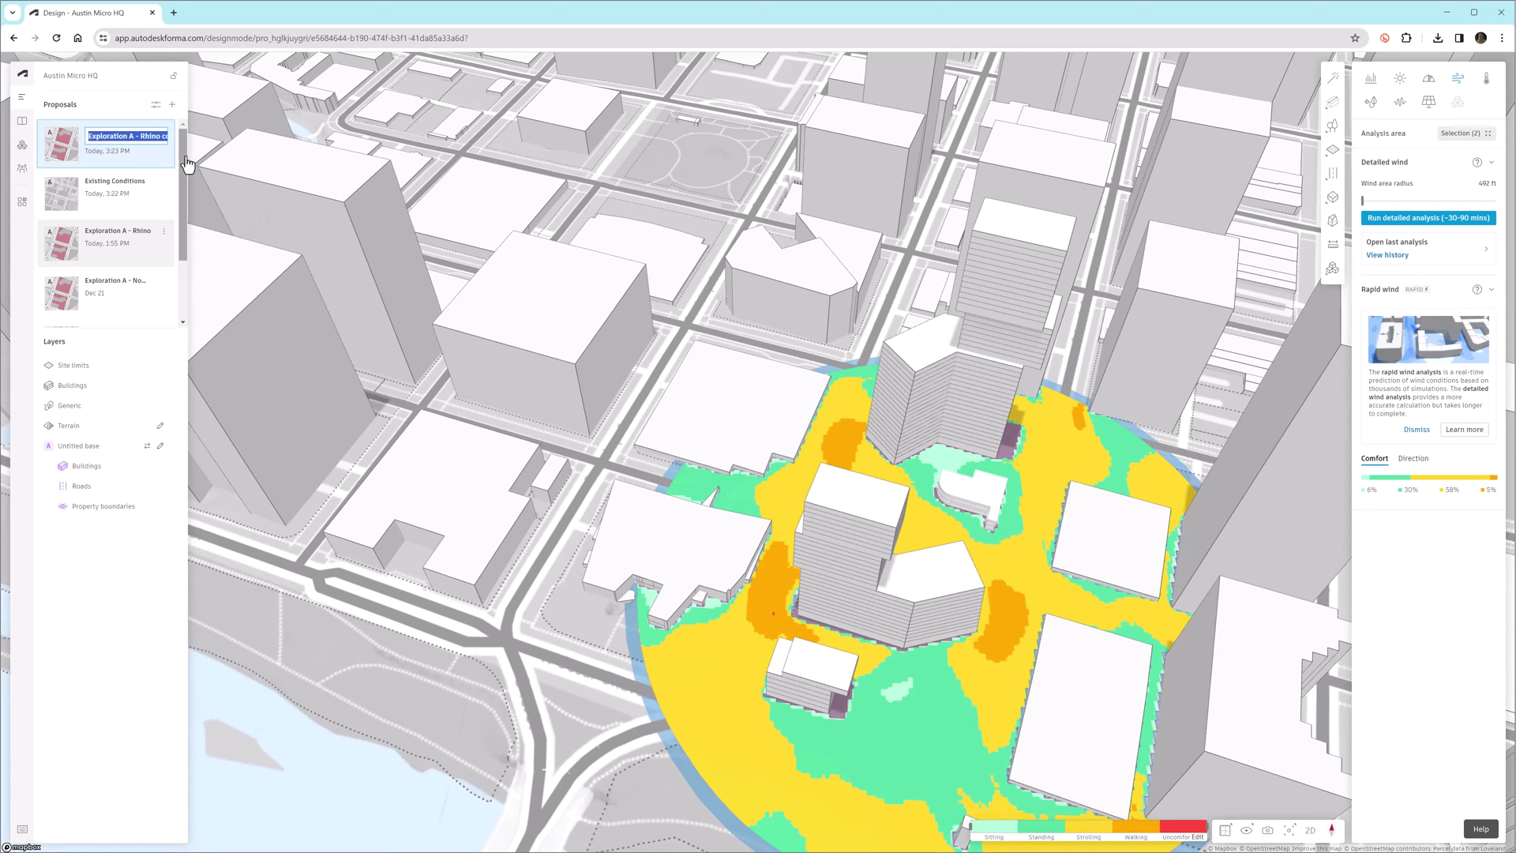
key(End)
key(Return)
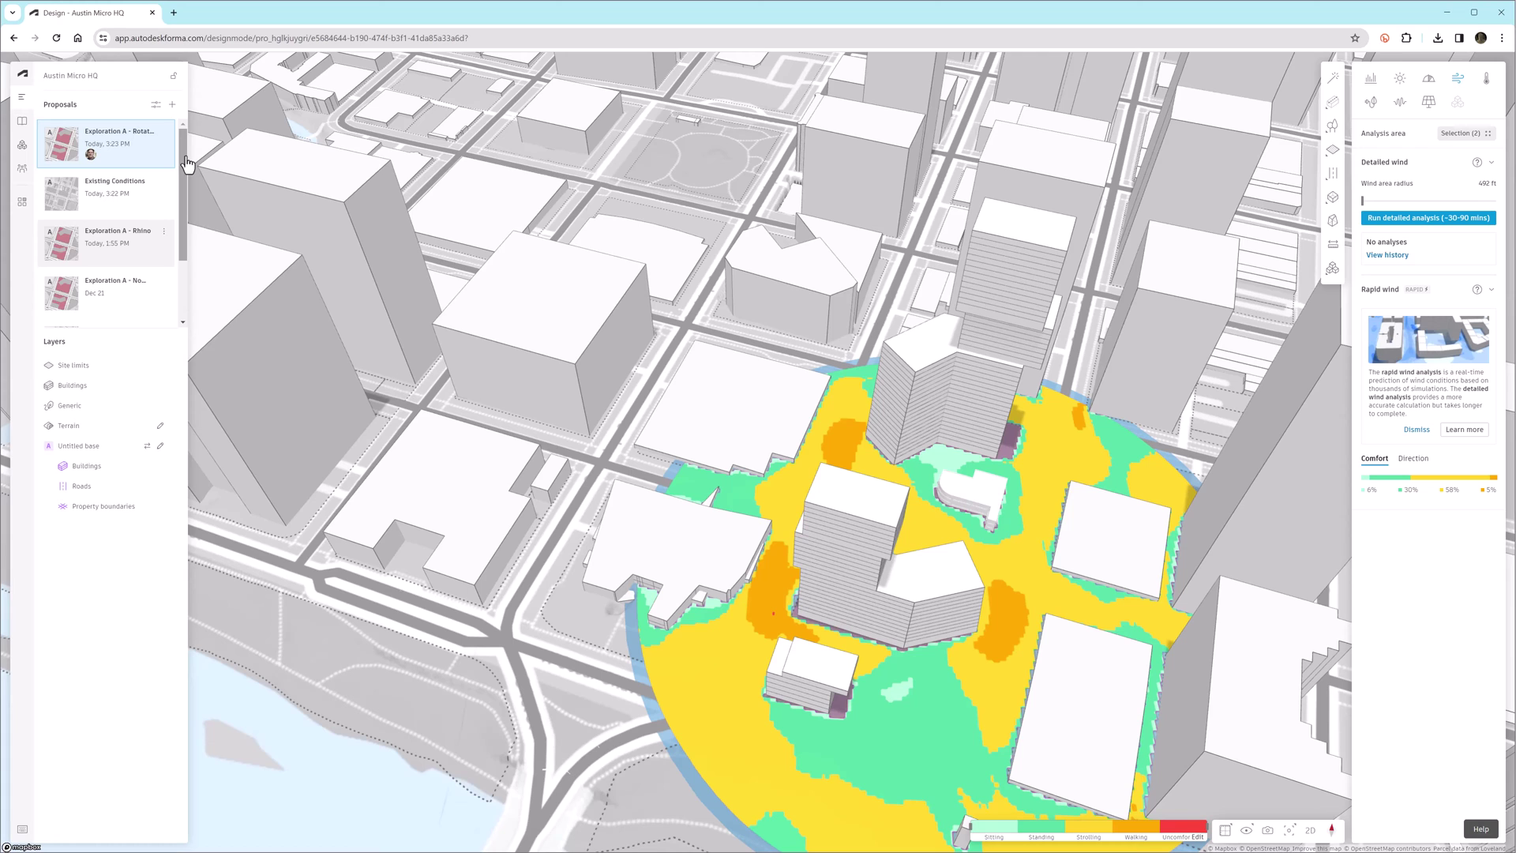
Step: Rotate the two central towers together about their base
click(912, 348)
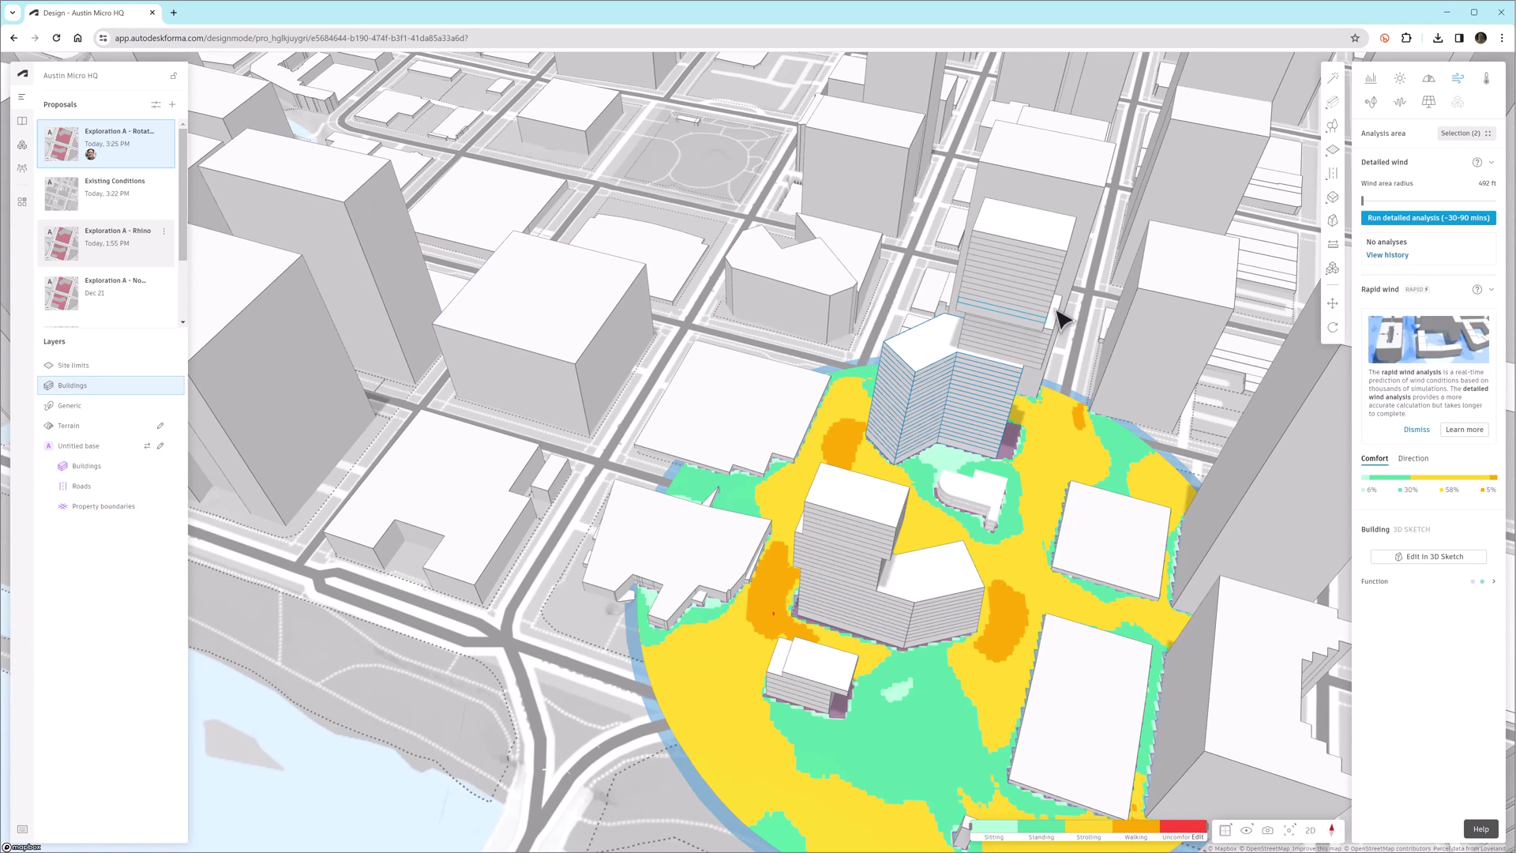
shift+click(1062, 229)
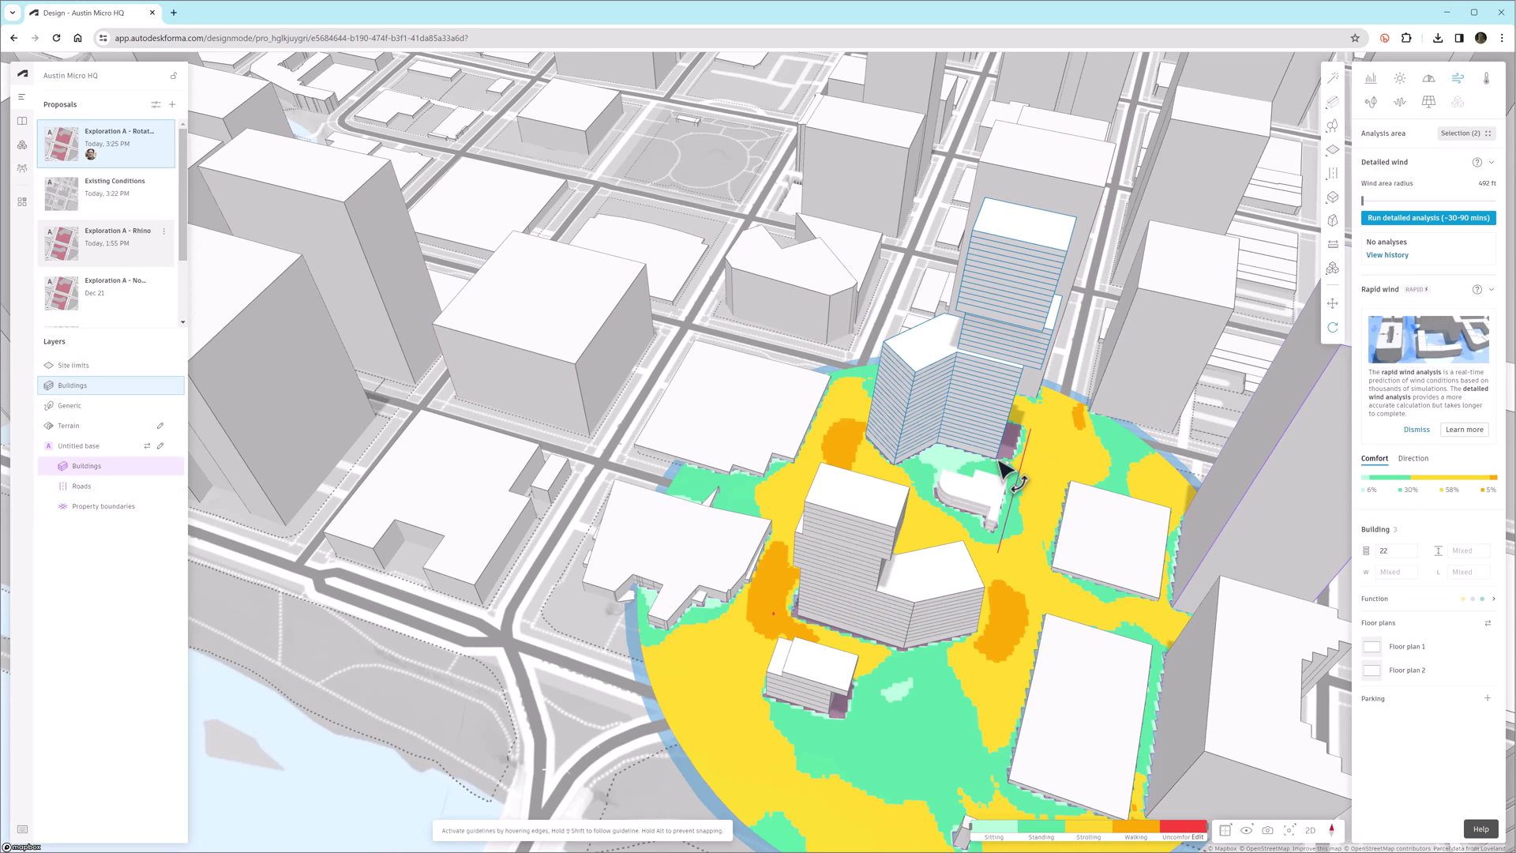
drag(998, 470, 873, 461)
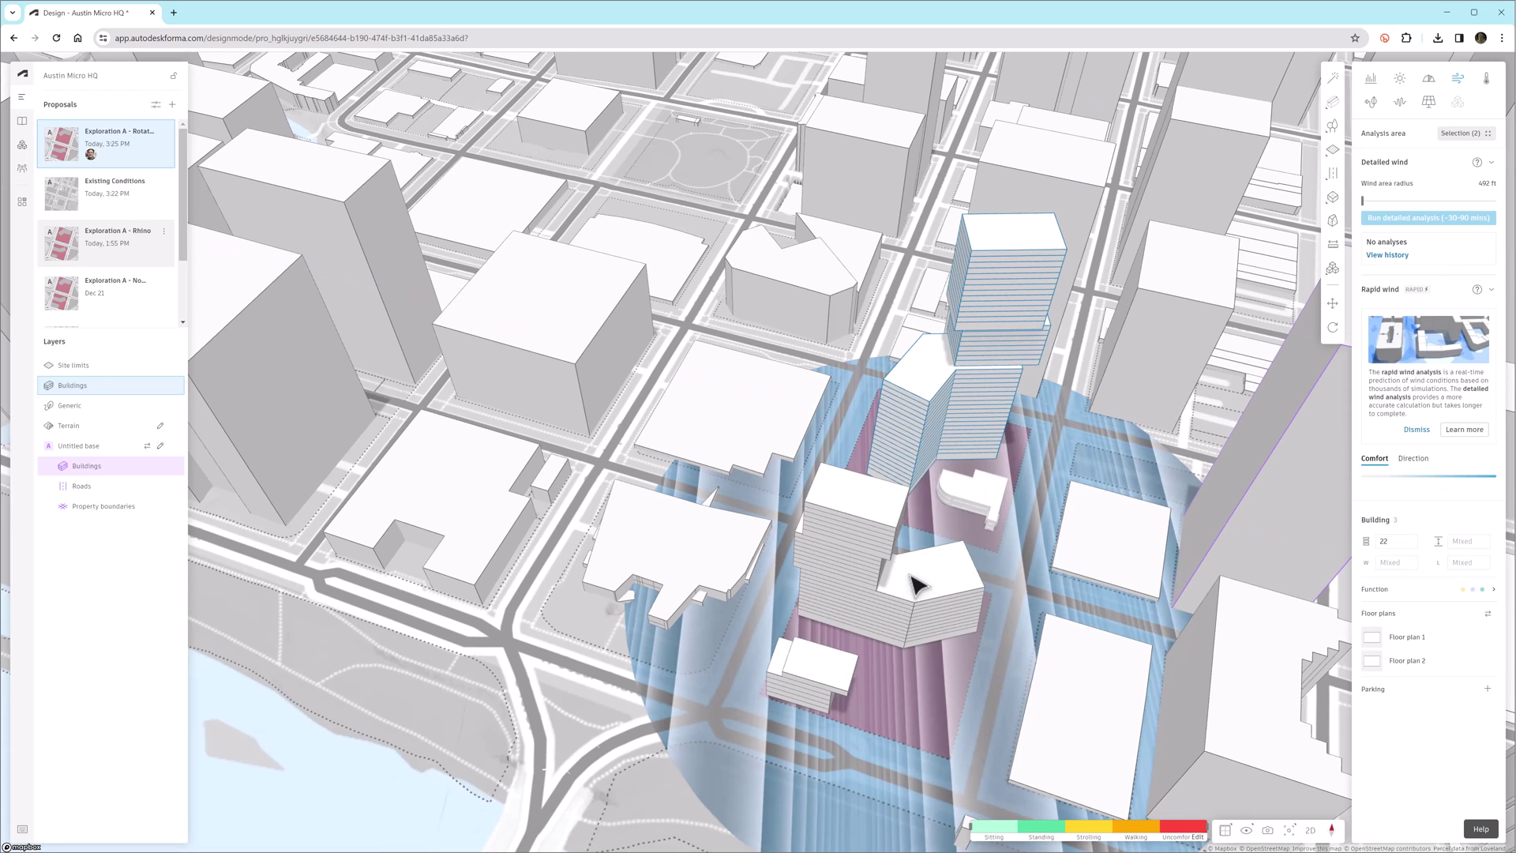
Step: Rotate the lower slab building to a new orientation
click(812, 533)
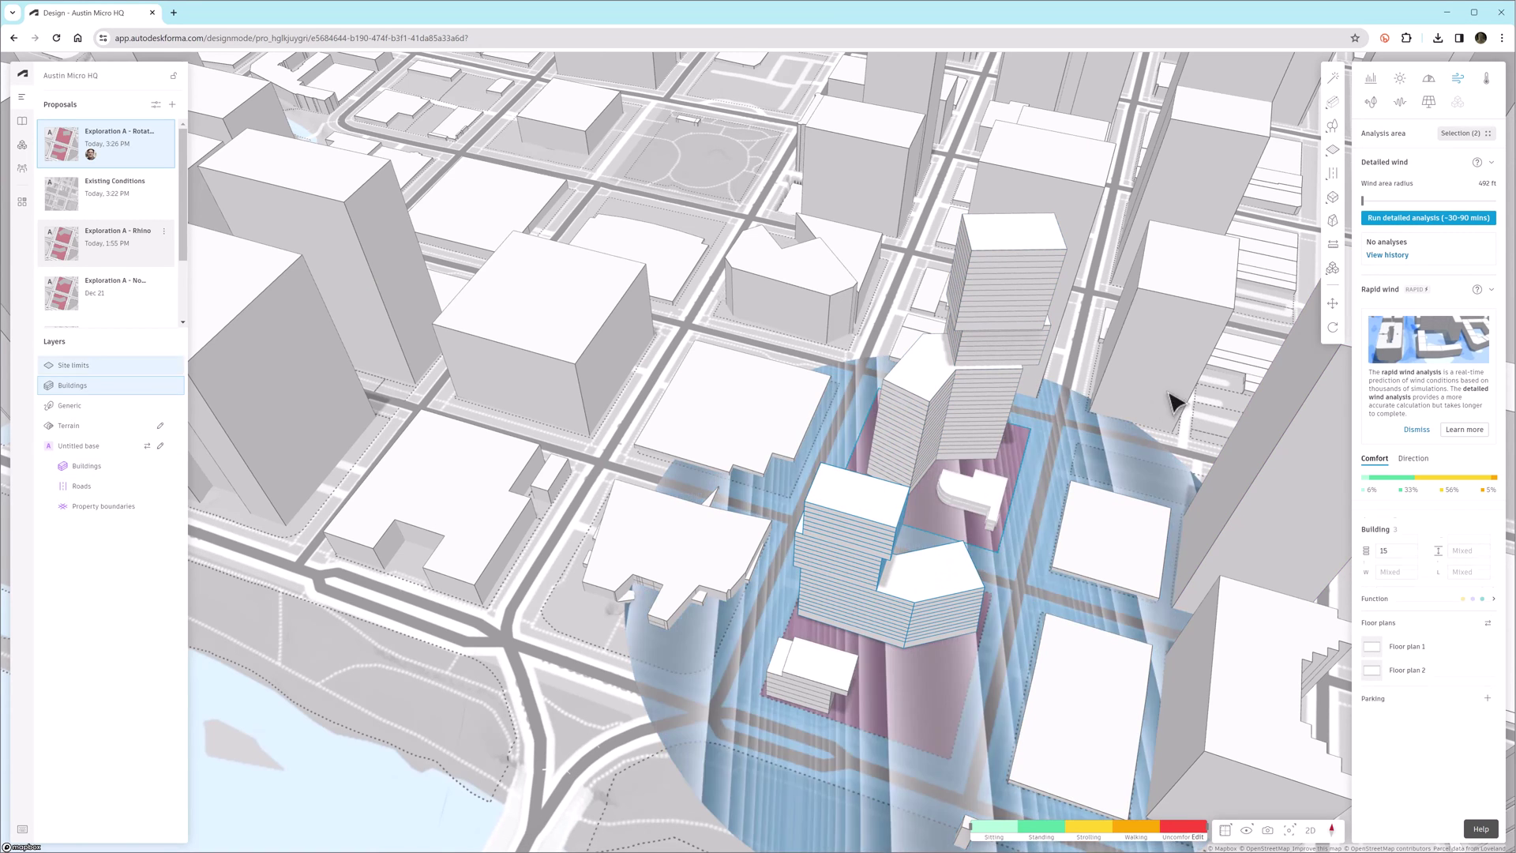
click(1330, 330)
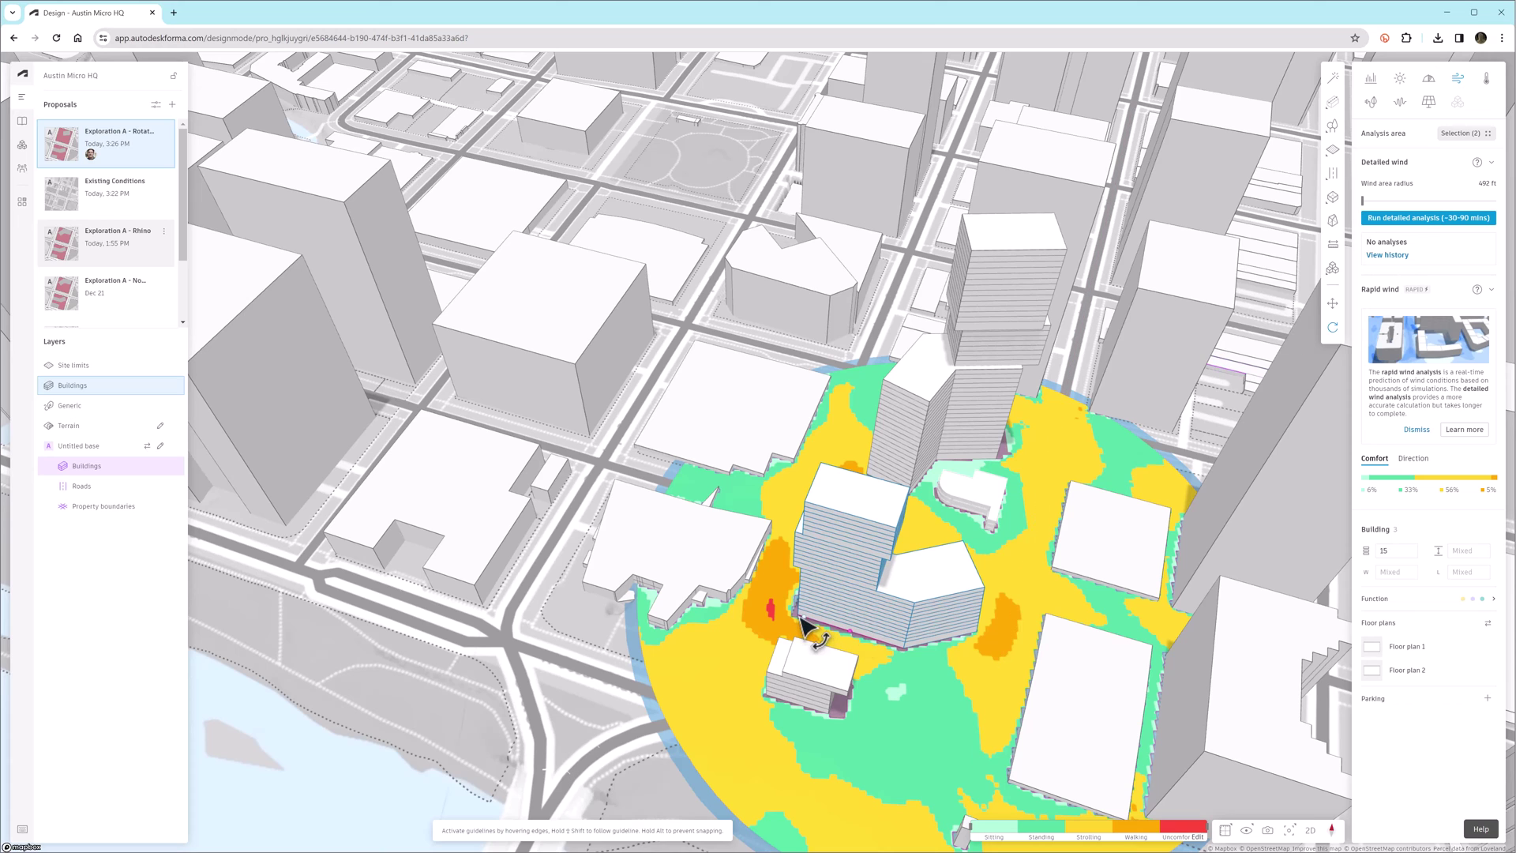
click(902, 649)
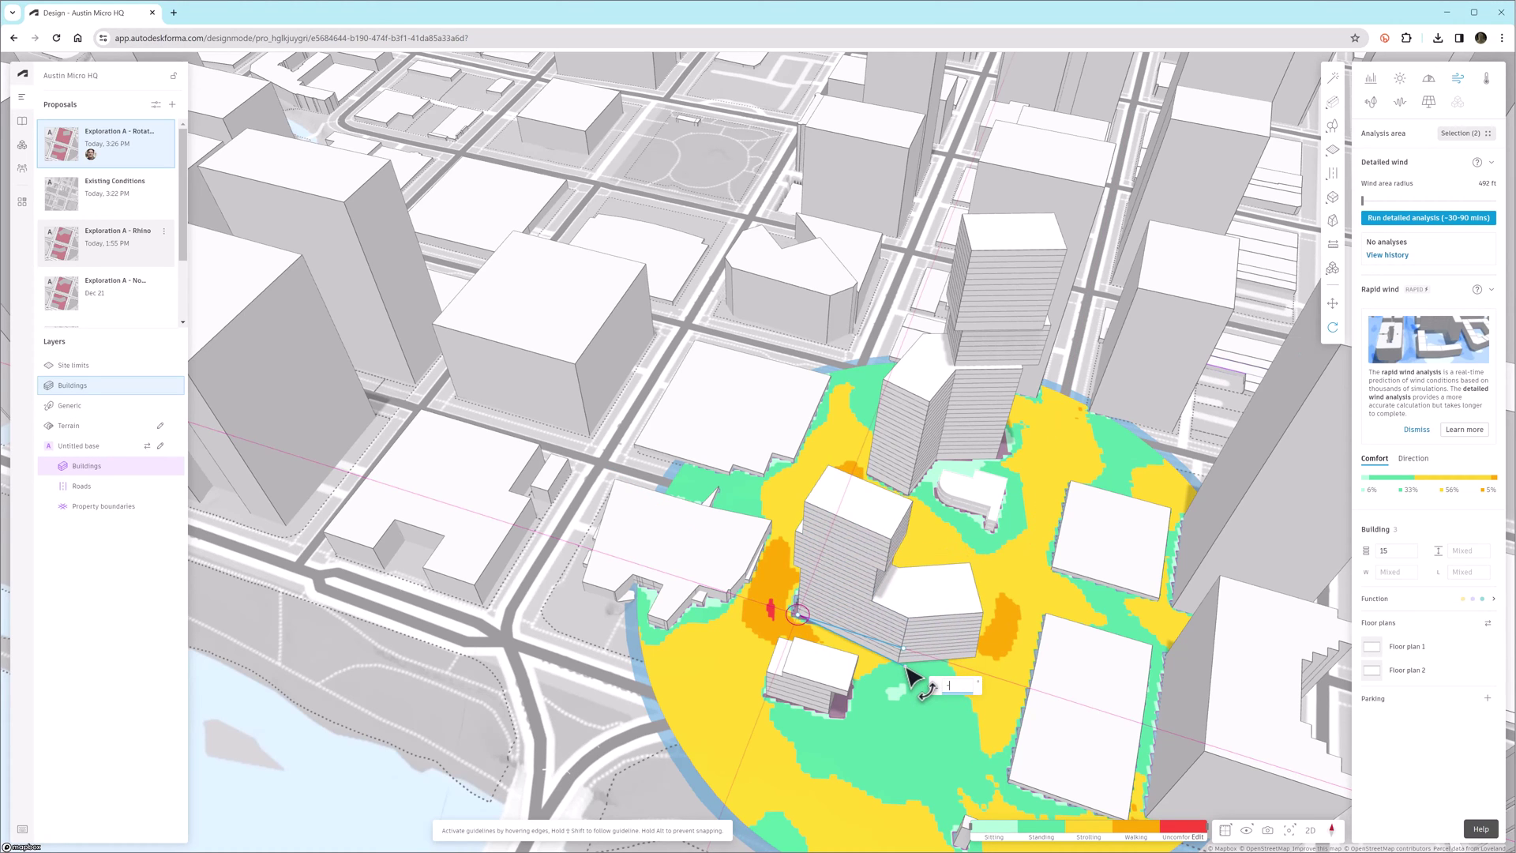
click(907, 668)
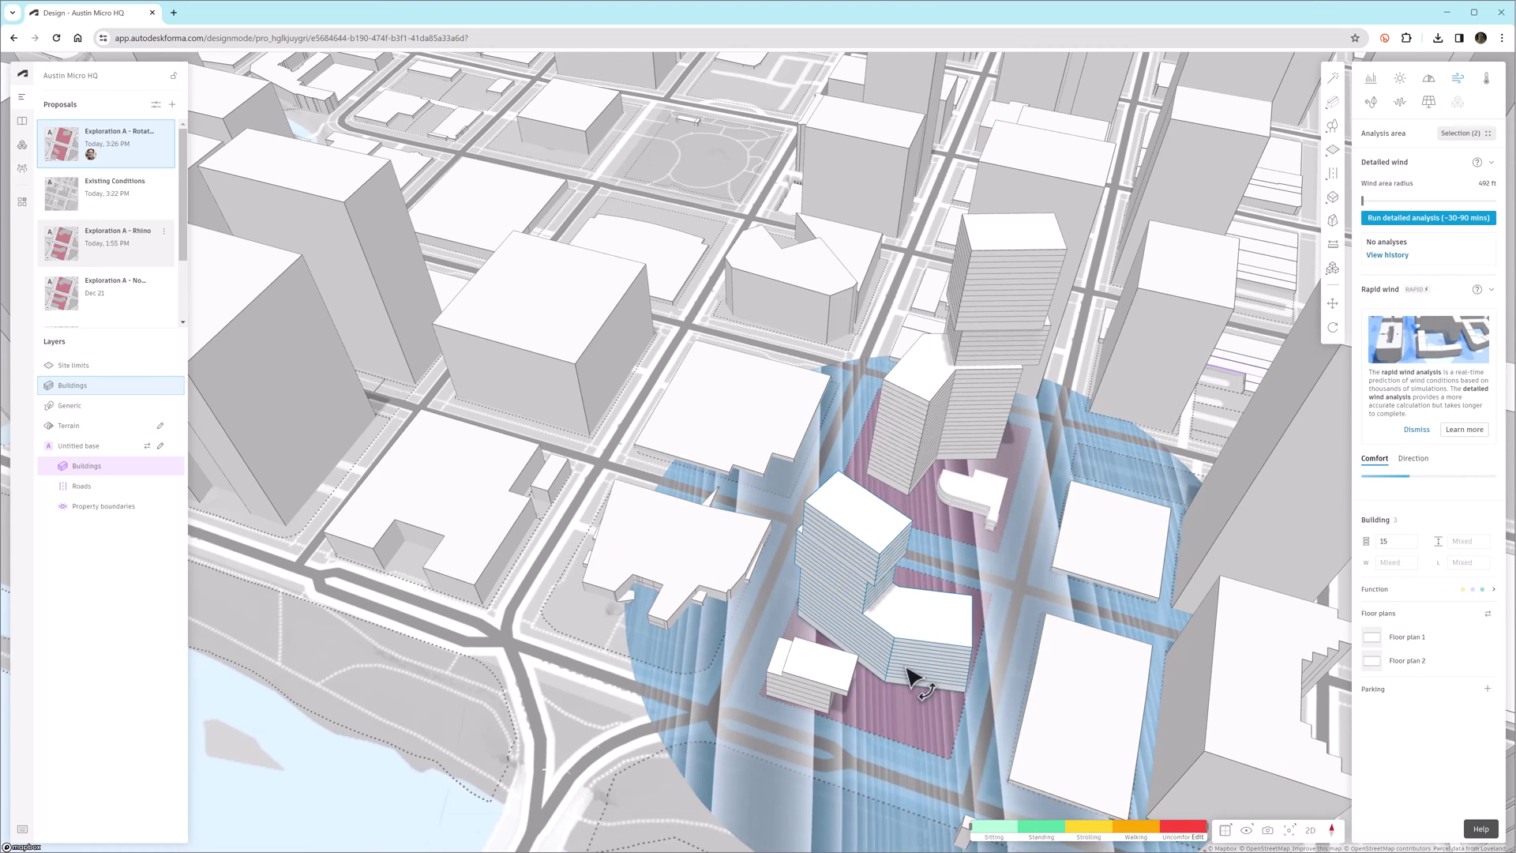
Step: Run a detailed wind analysis on the rotated layout
mouse_move(907, 710)
right_down()
mouse_move(974, 703)
mouse_move(914, 619)
right_up()
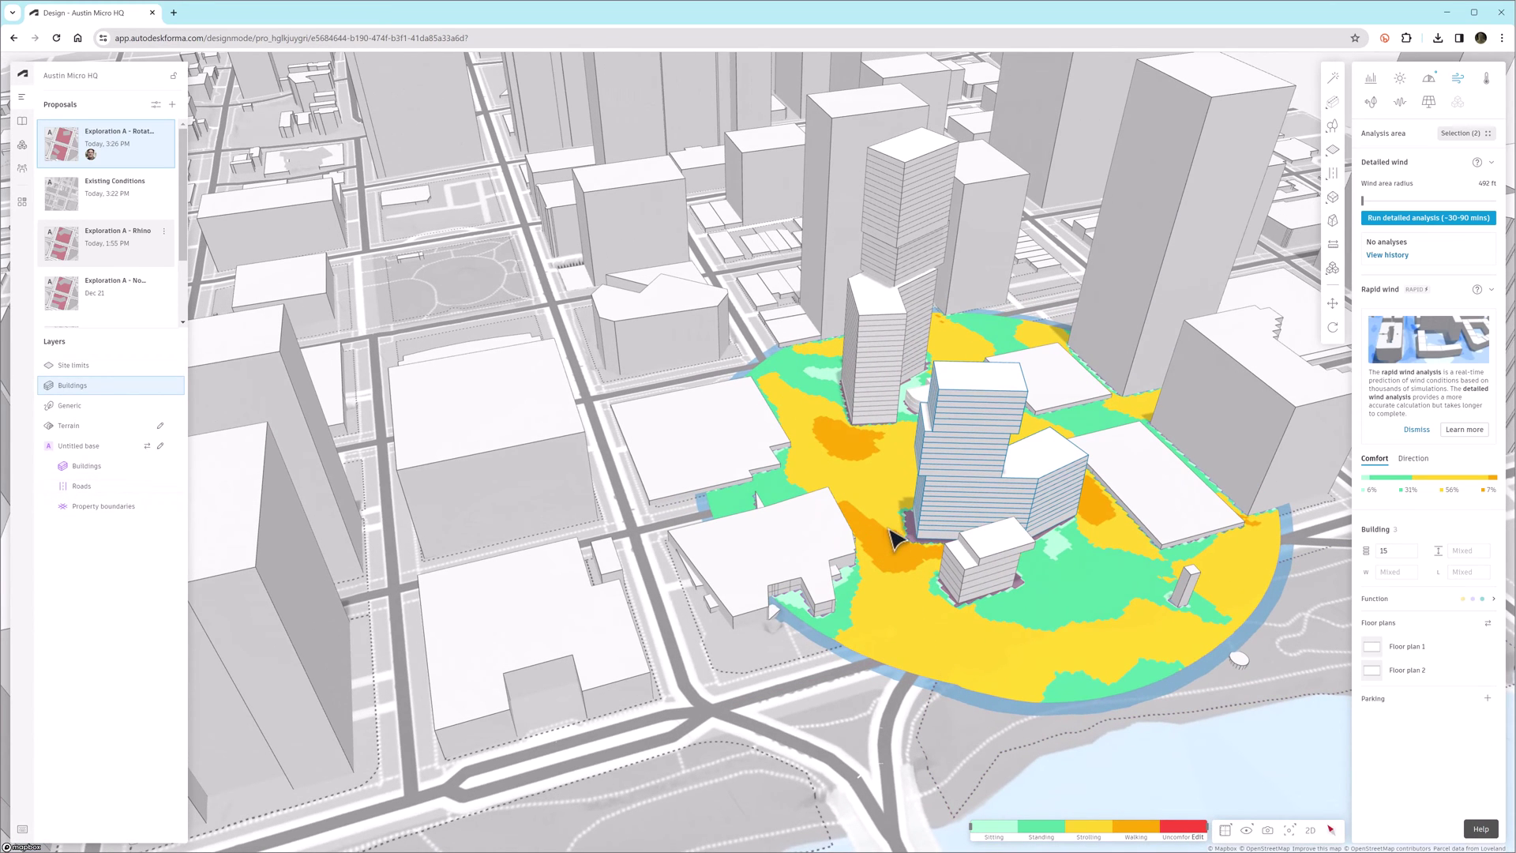
click(1422, 218)
click(163, 132)
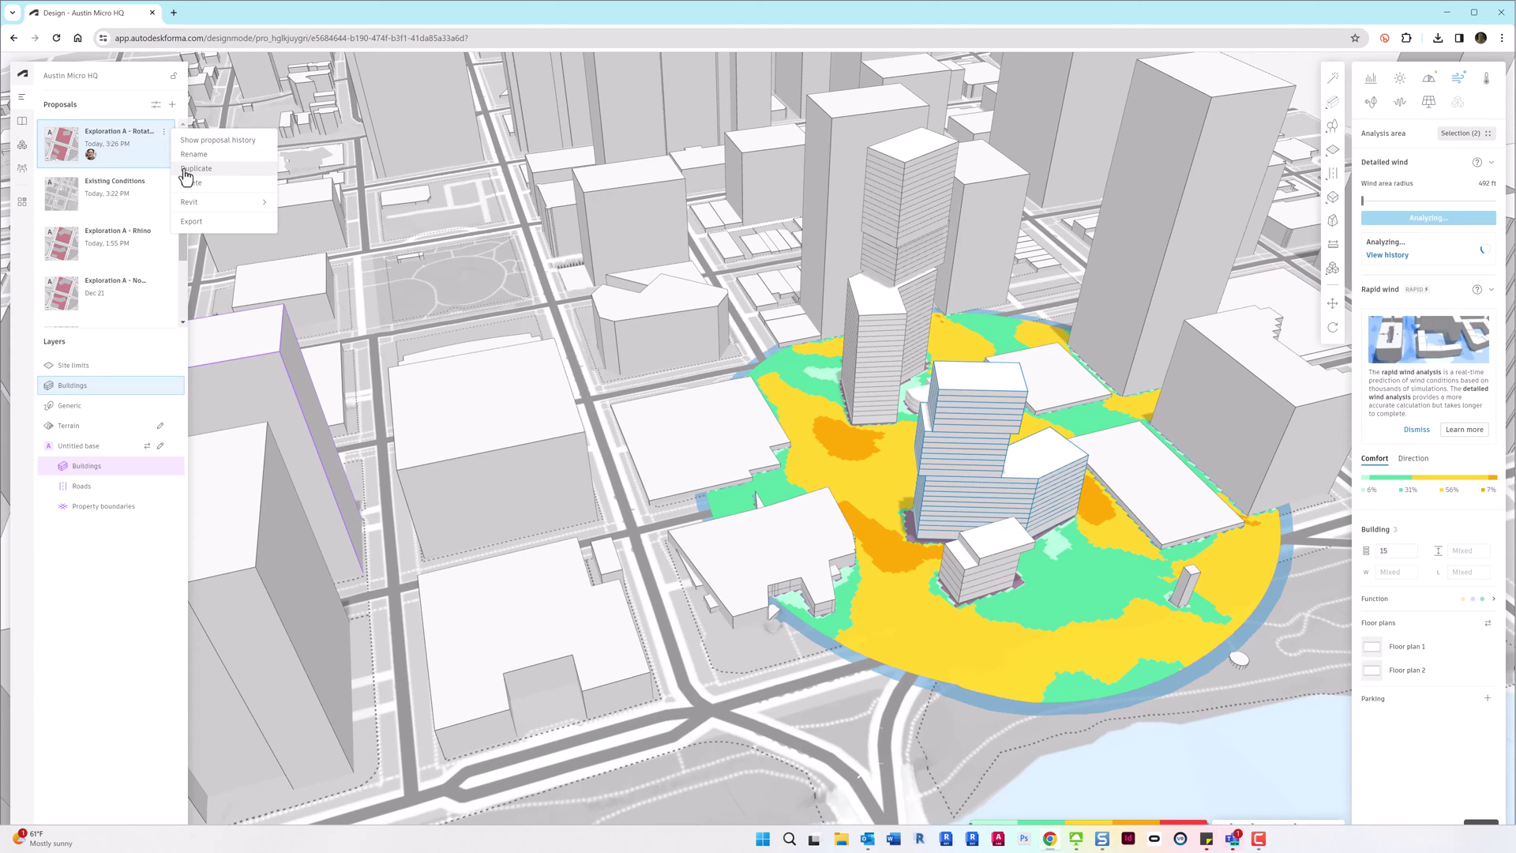
Step: Duplicate the rotated proposal and rename the copy 'Rotate Towers Study with Trees'
click(186, 174)
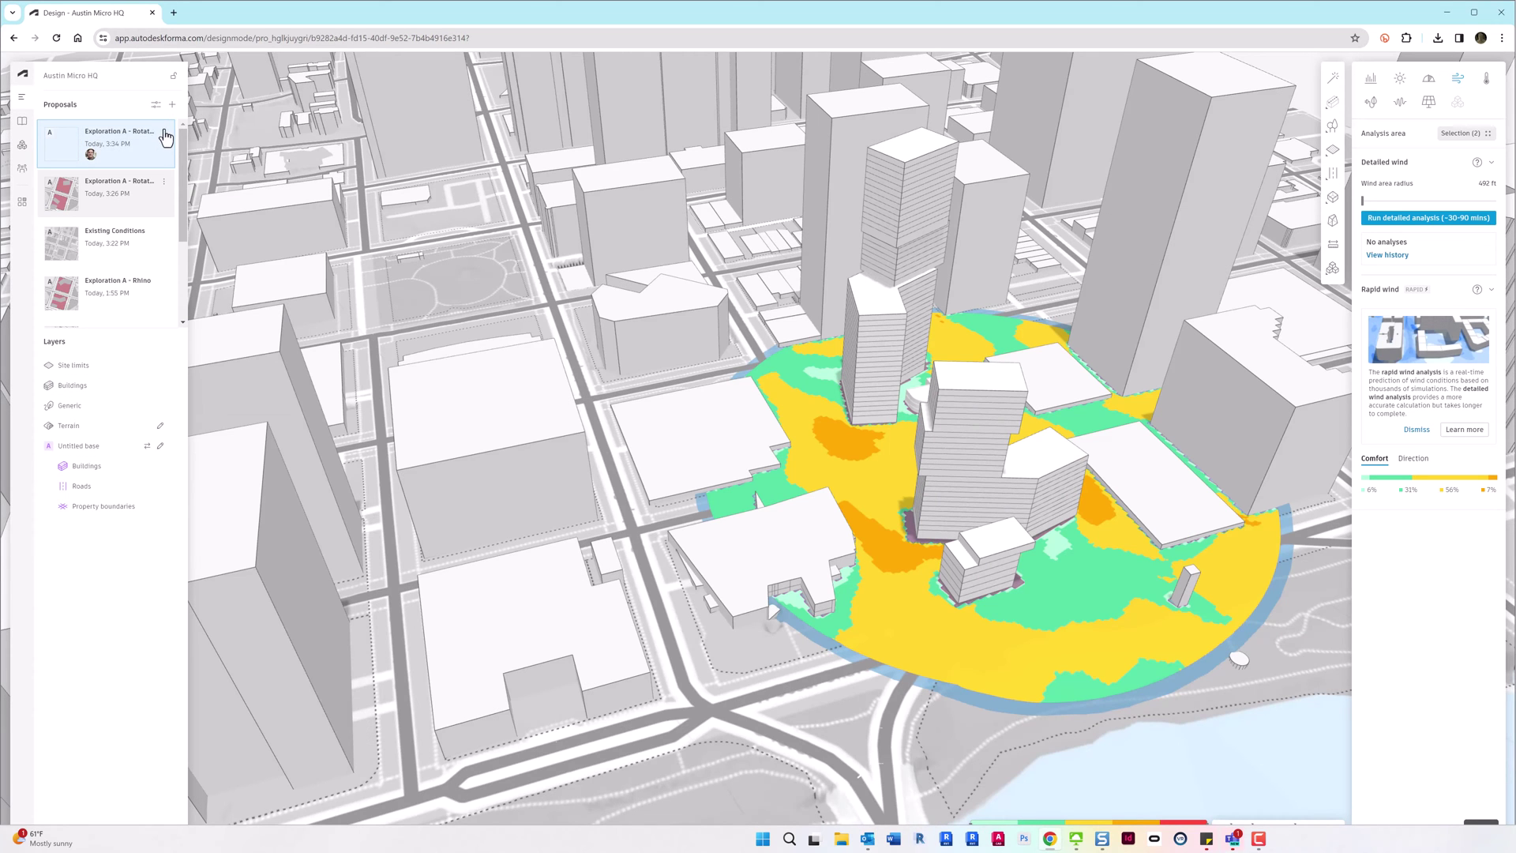
click(163, 131)
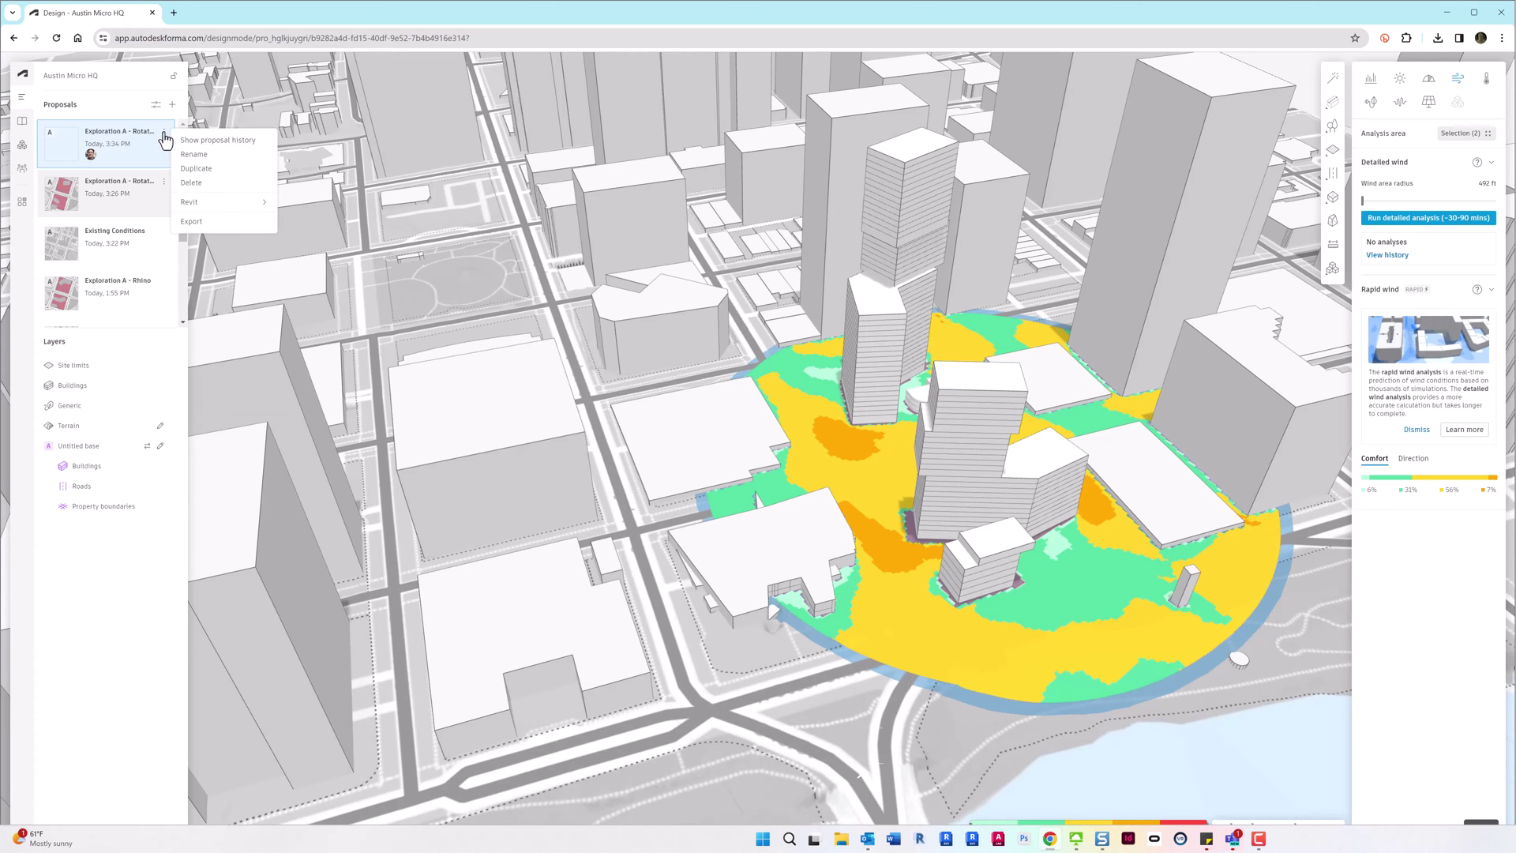
click(202, 156)
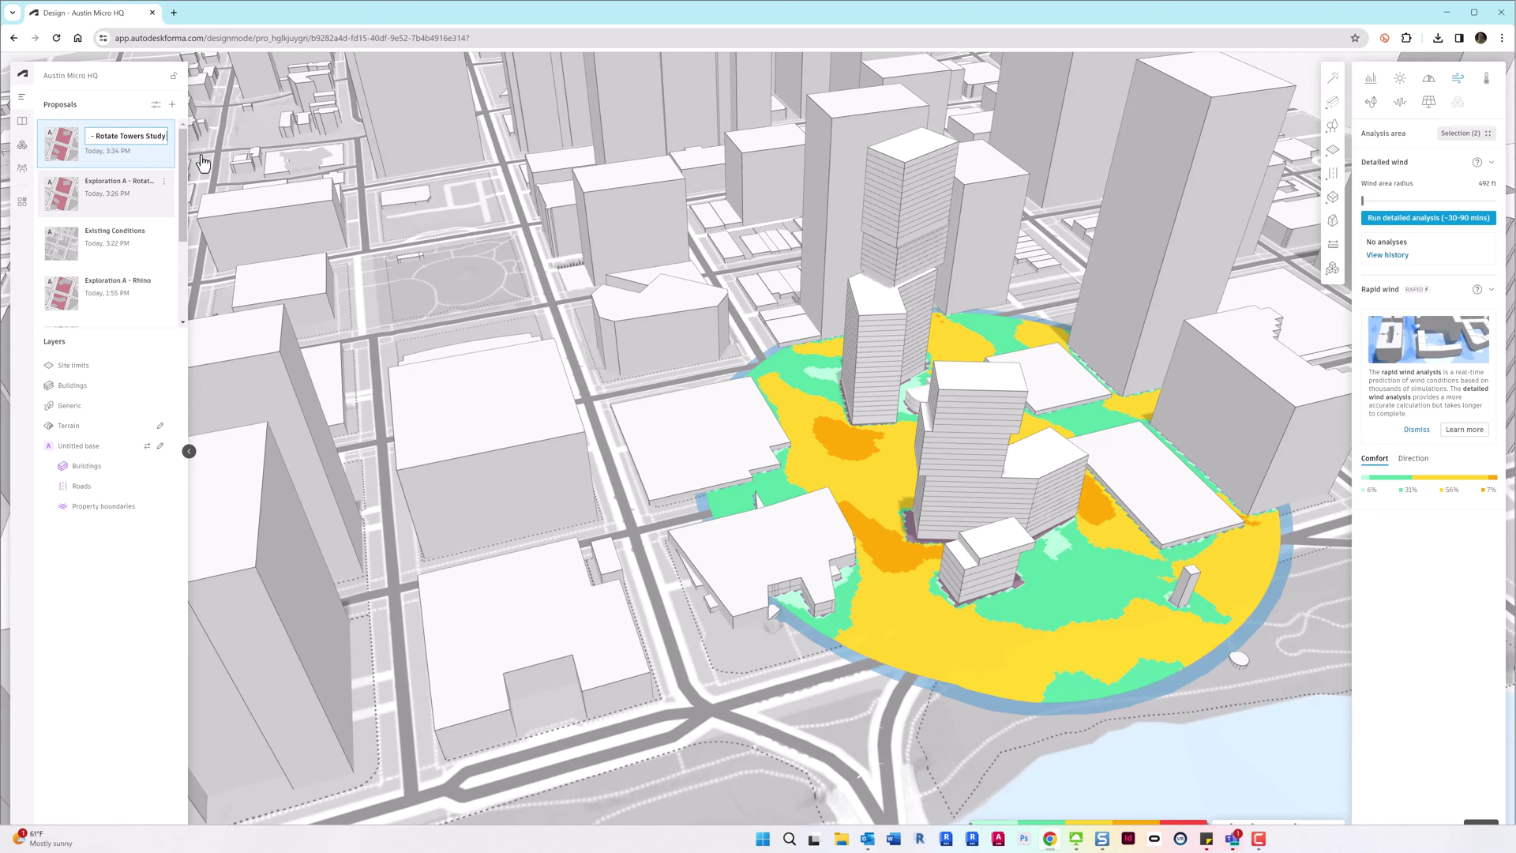
text(es)
key(Return)
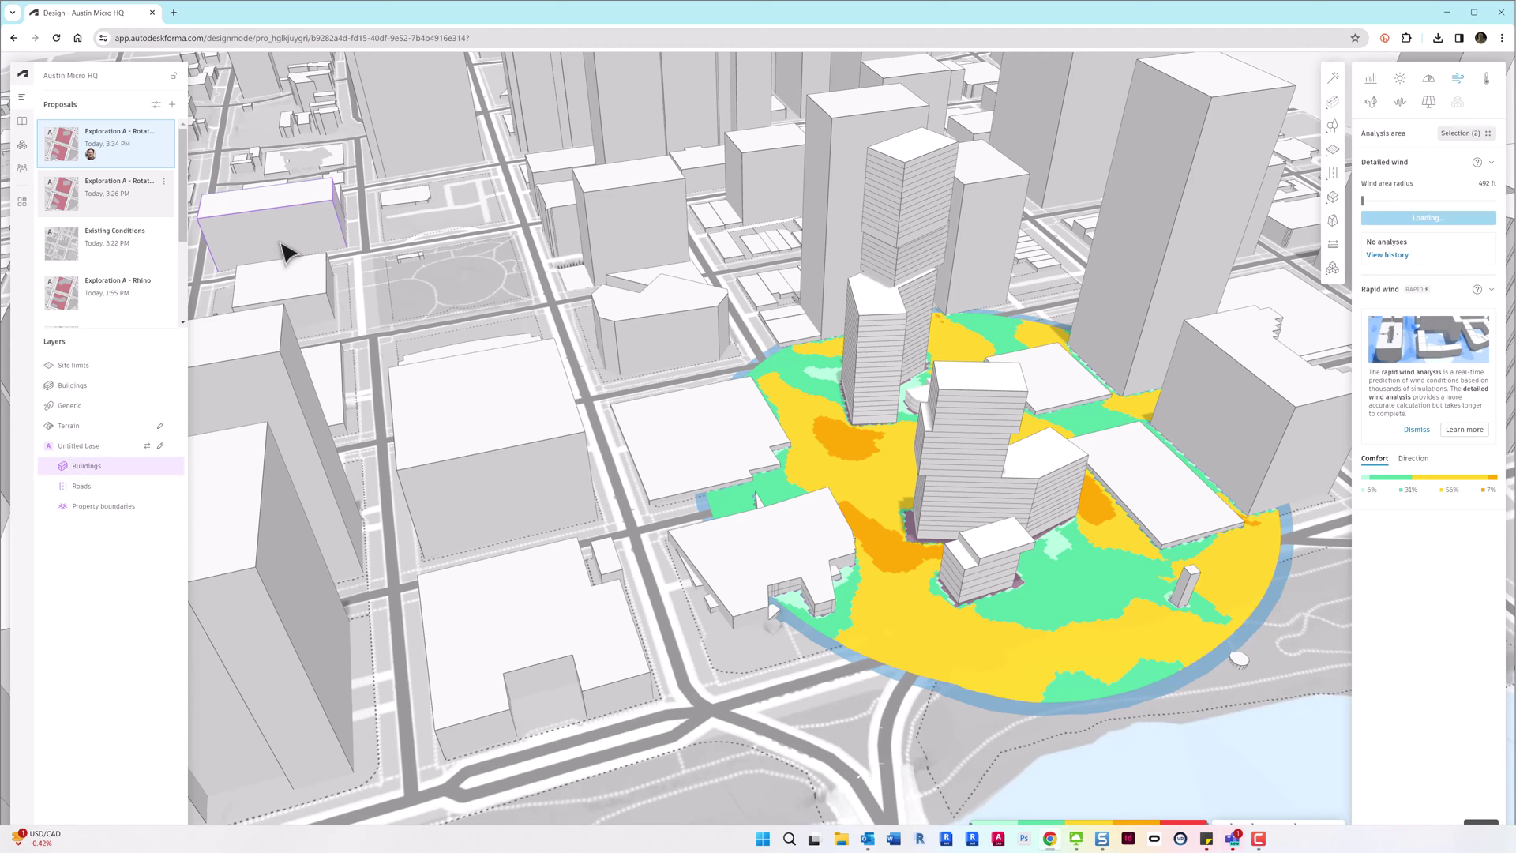
Step: Draw a tree line from the building corner along the tall tower's base
scroll(939, 586, up, 10)
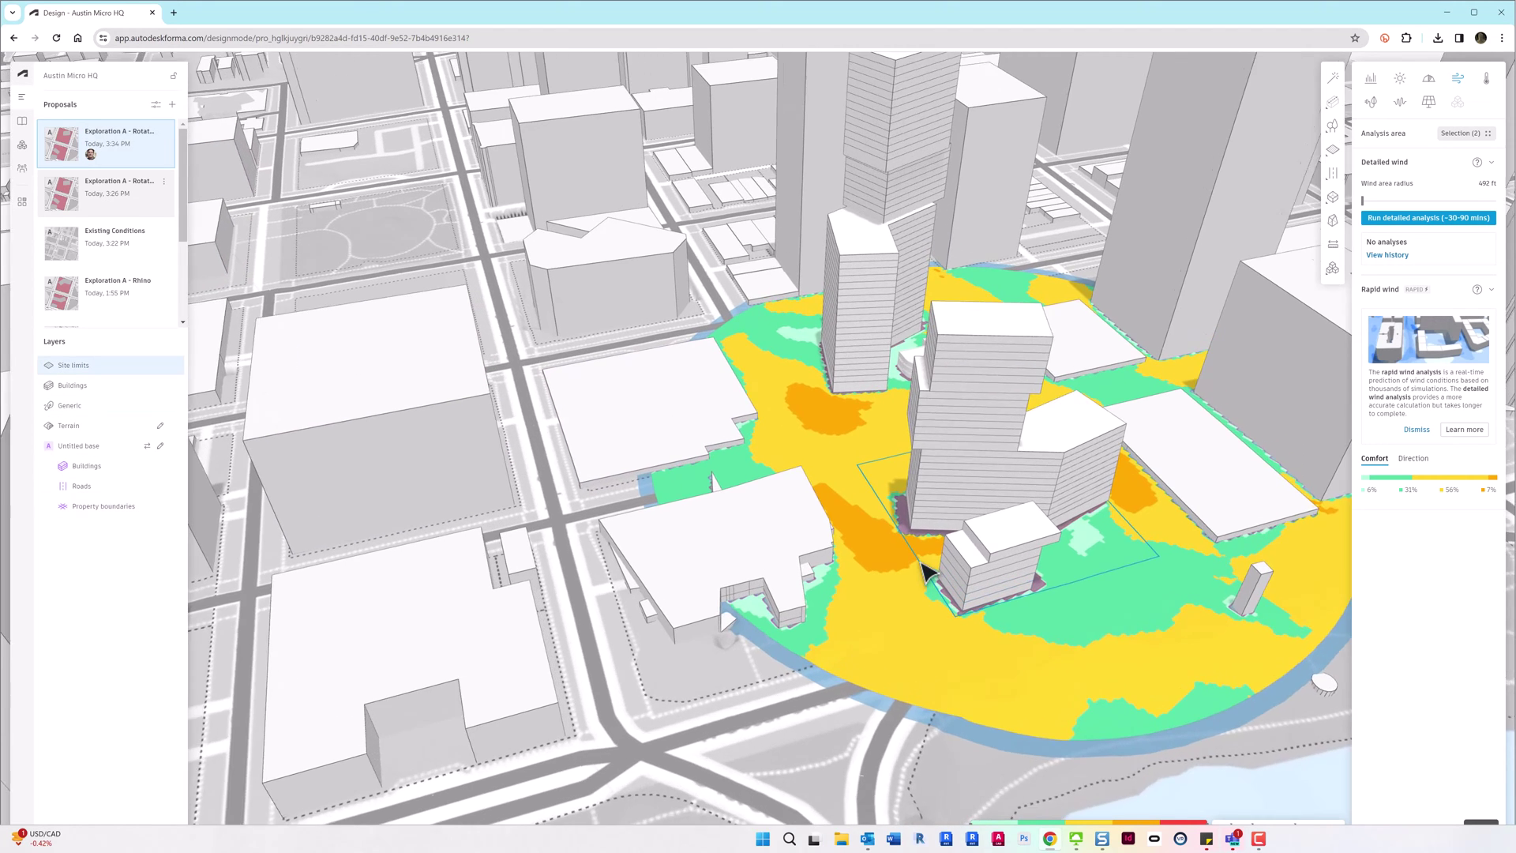
scroll(940, 584, down, 5)
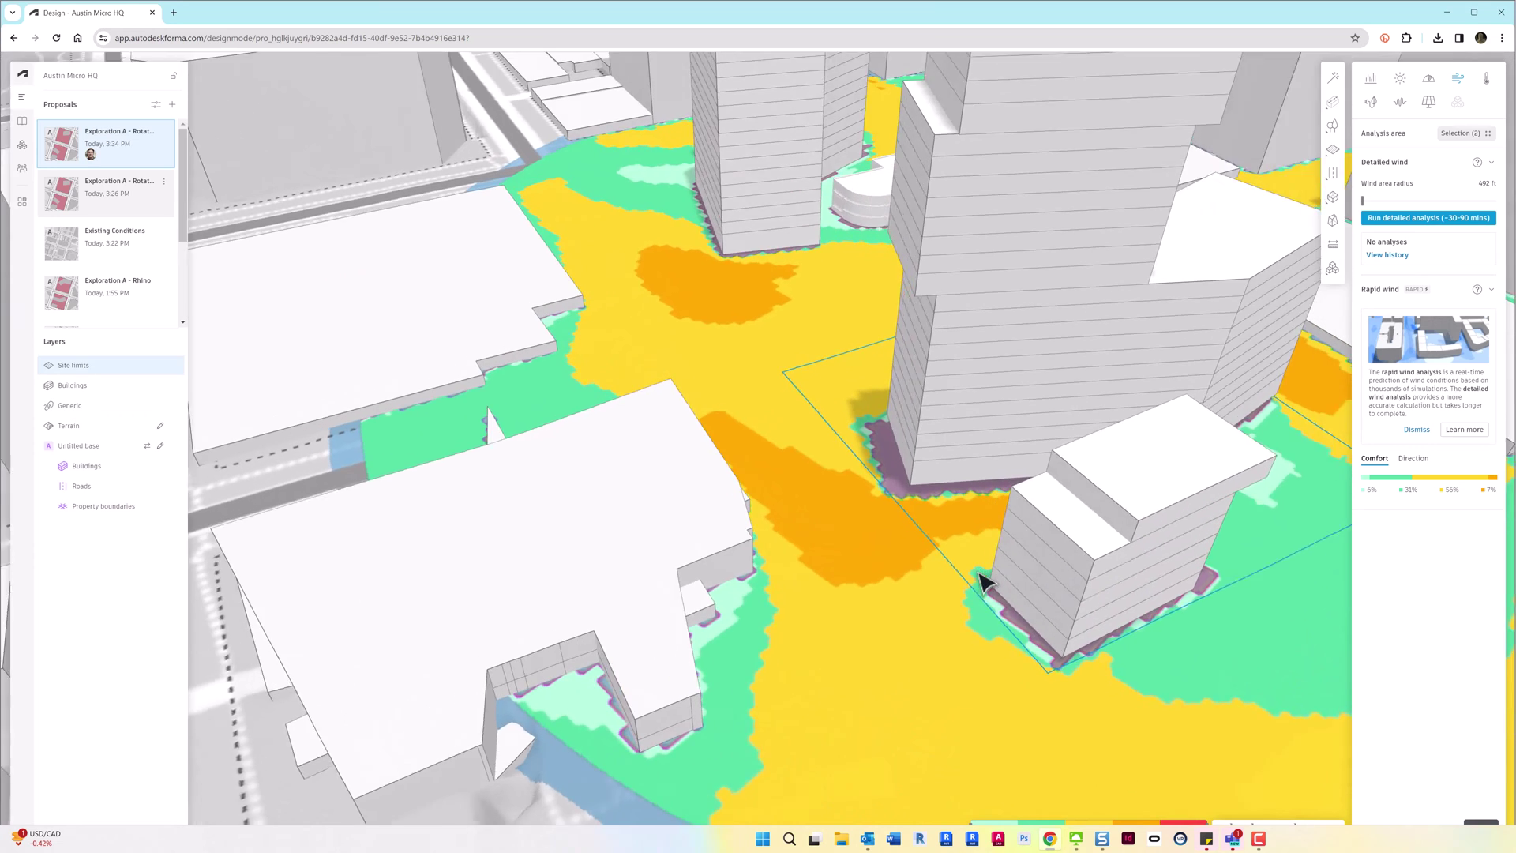
mouse_move(1332, 131)
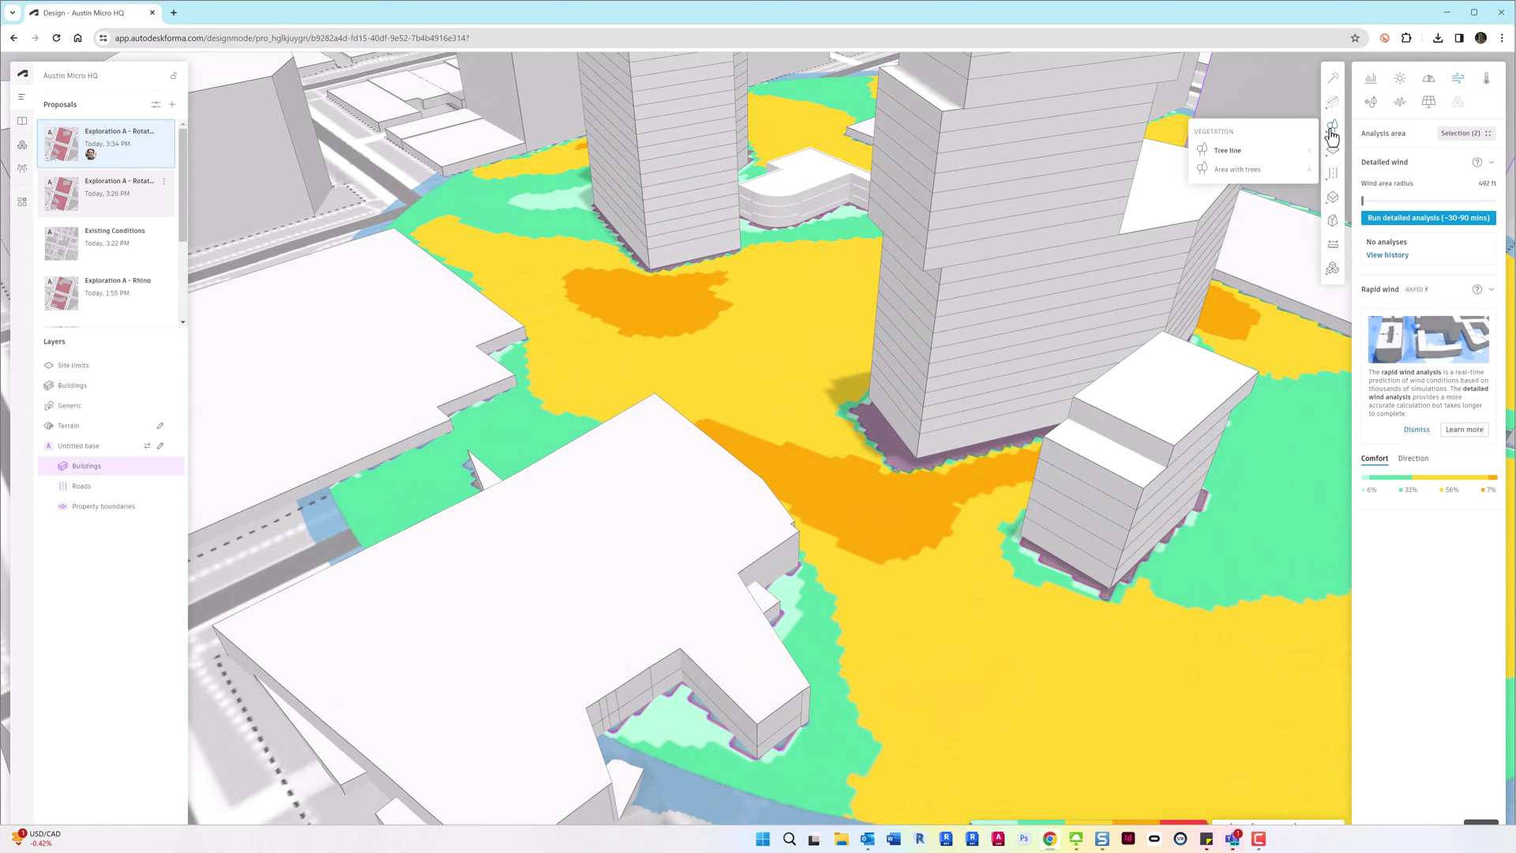
click(1263, 150)
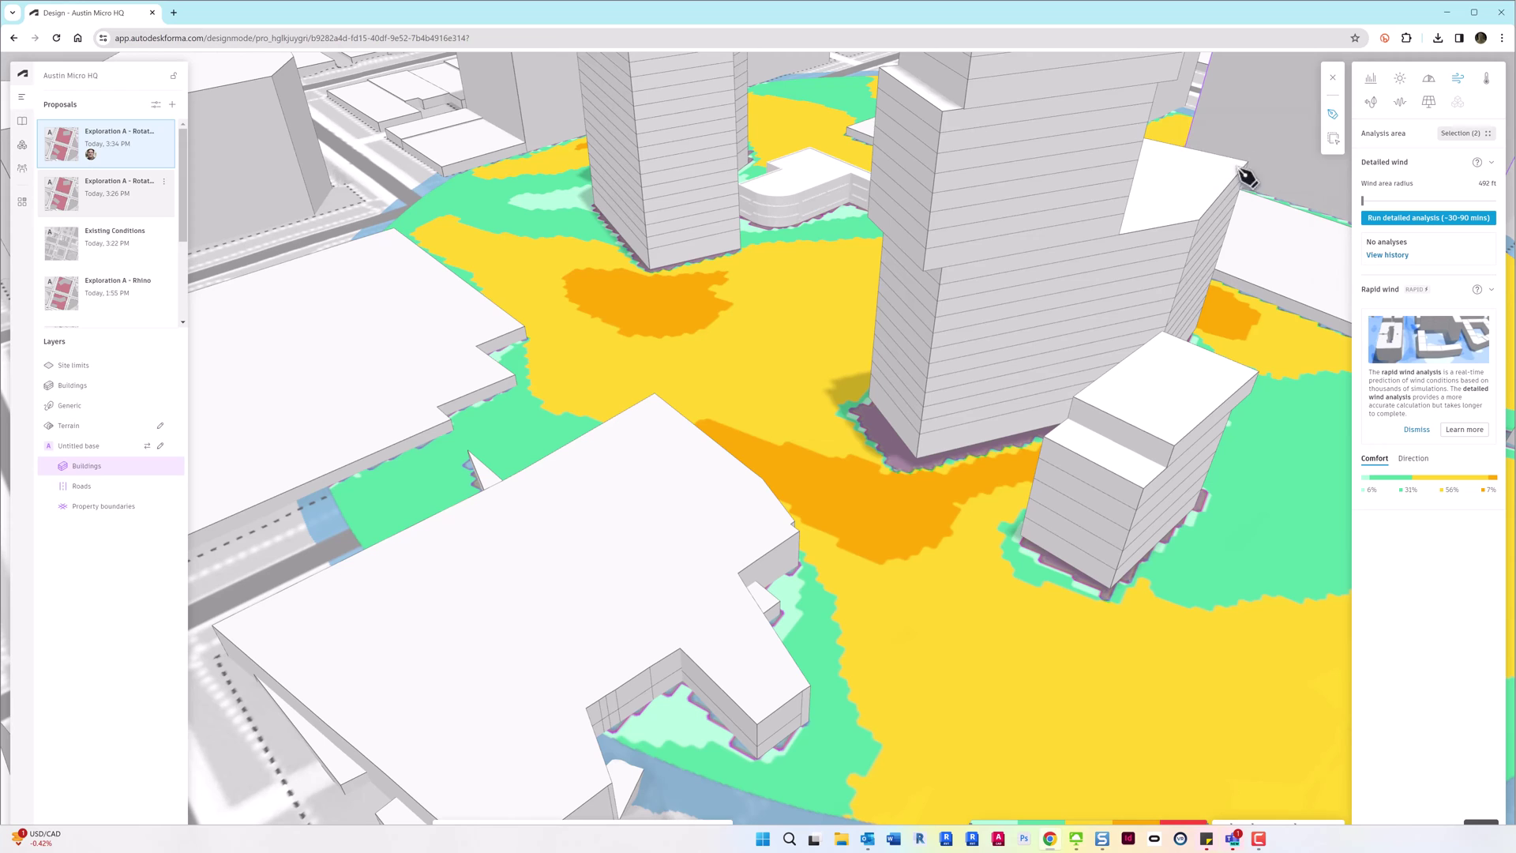
click(1019, 539)
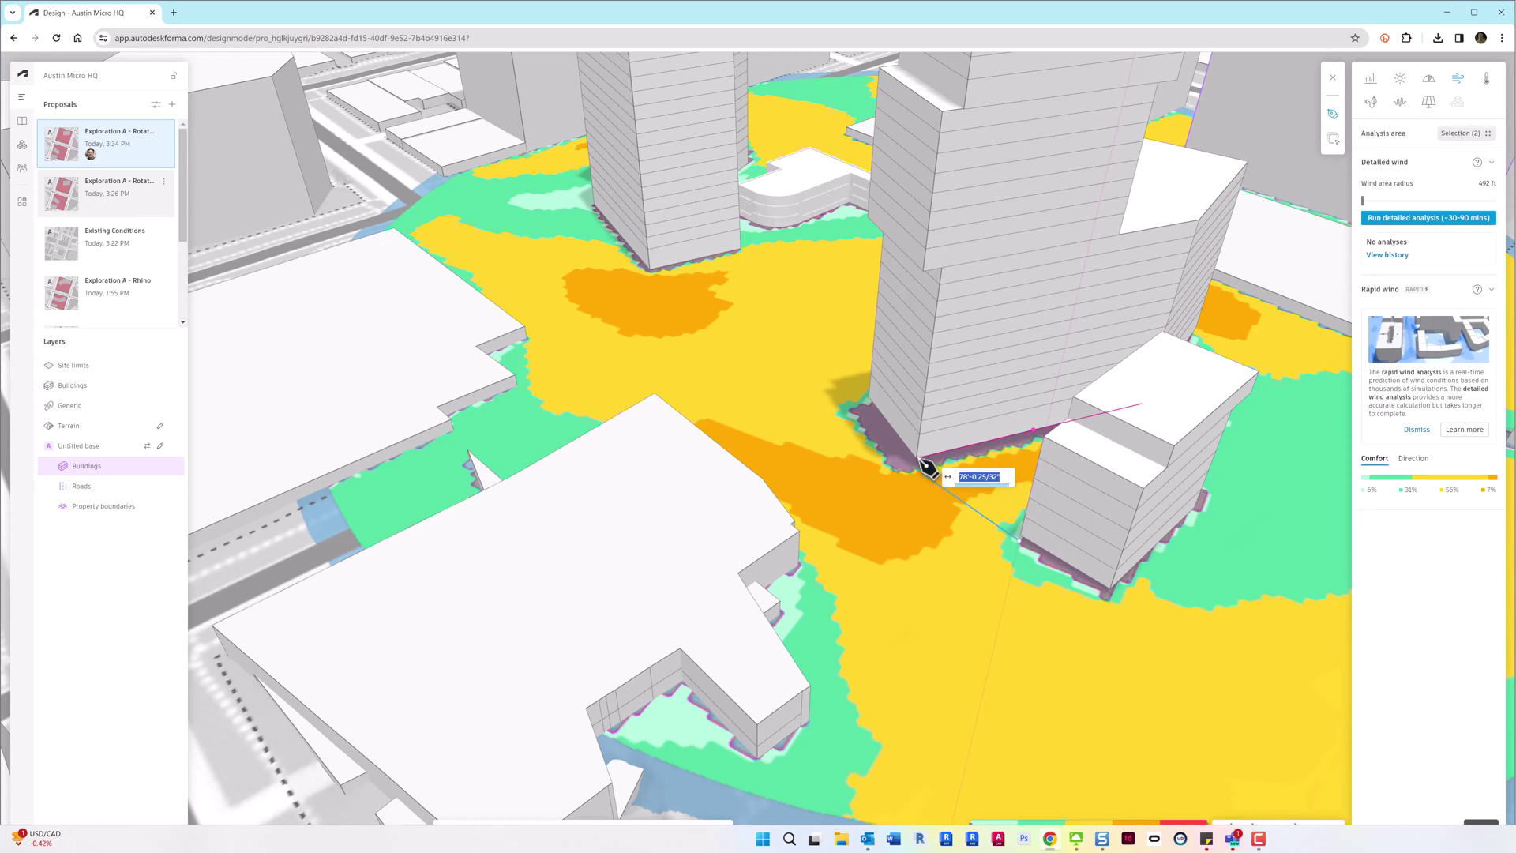
double_click(927, 467)
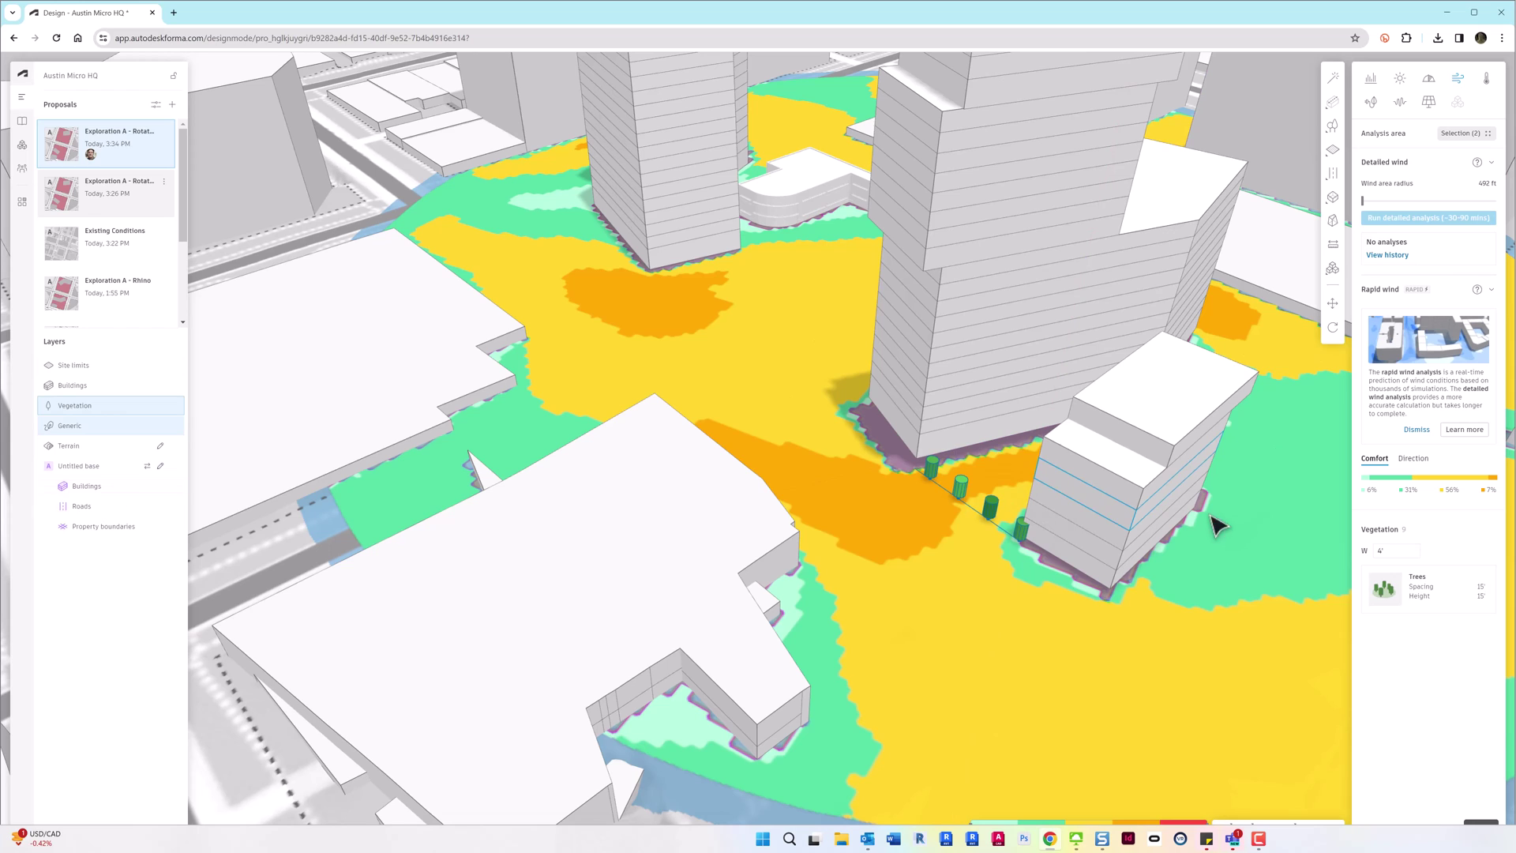
Step: Set the tree line's spacing to 2' and height to 20'
click(1416, 584)
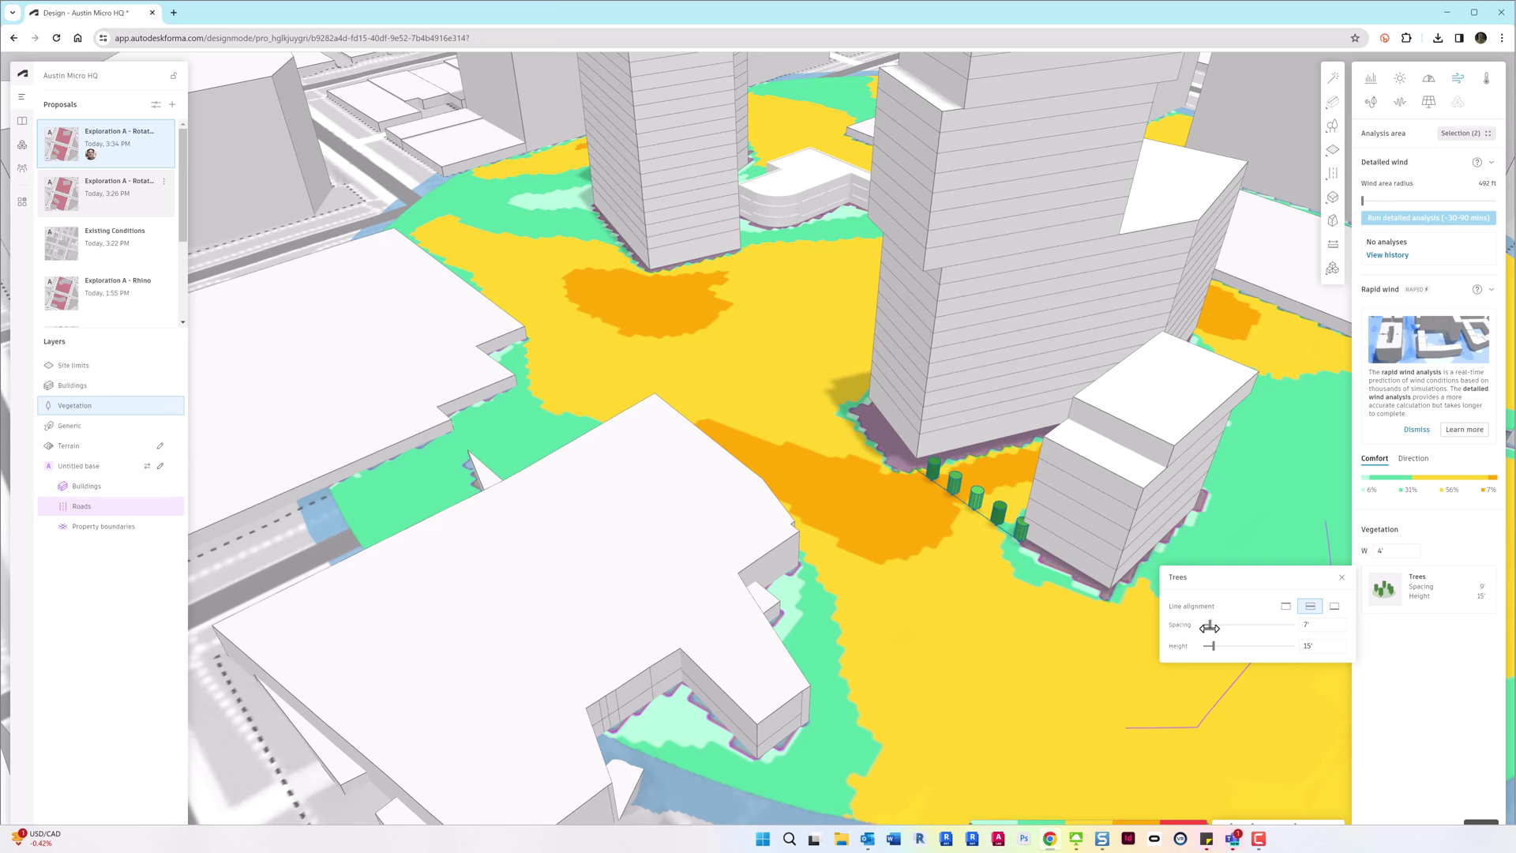
drag(1209, 627, 1207, 628)
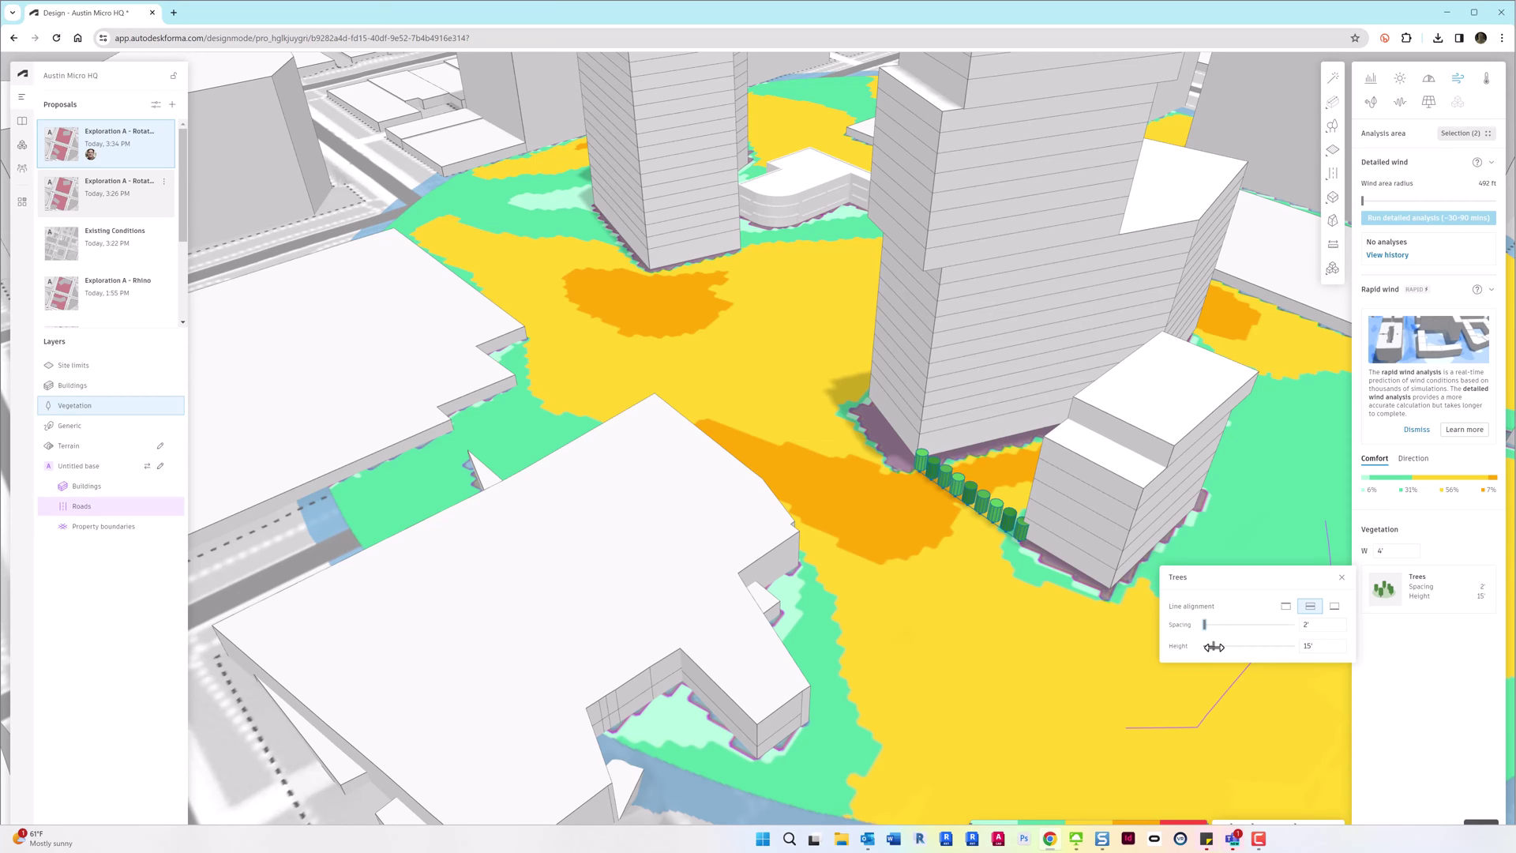
drag(1213, 647, 1216, 646)
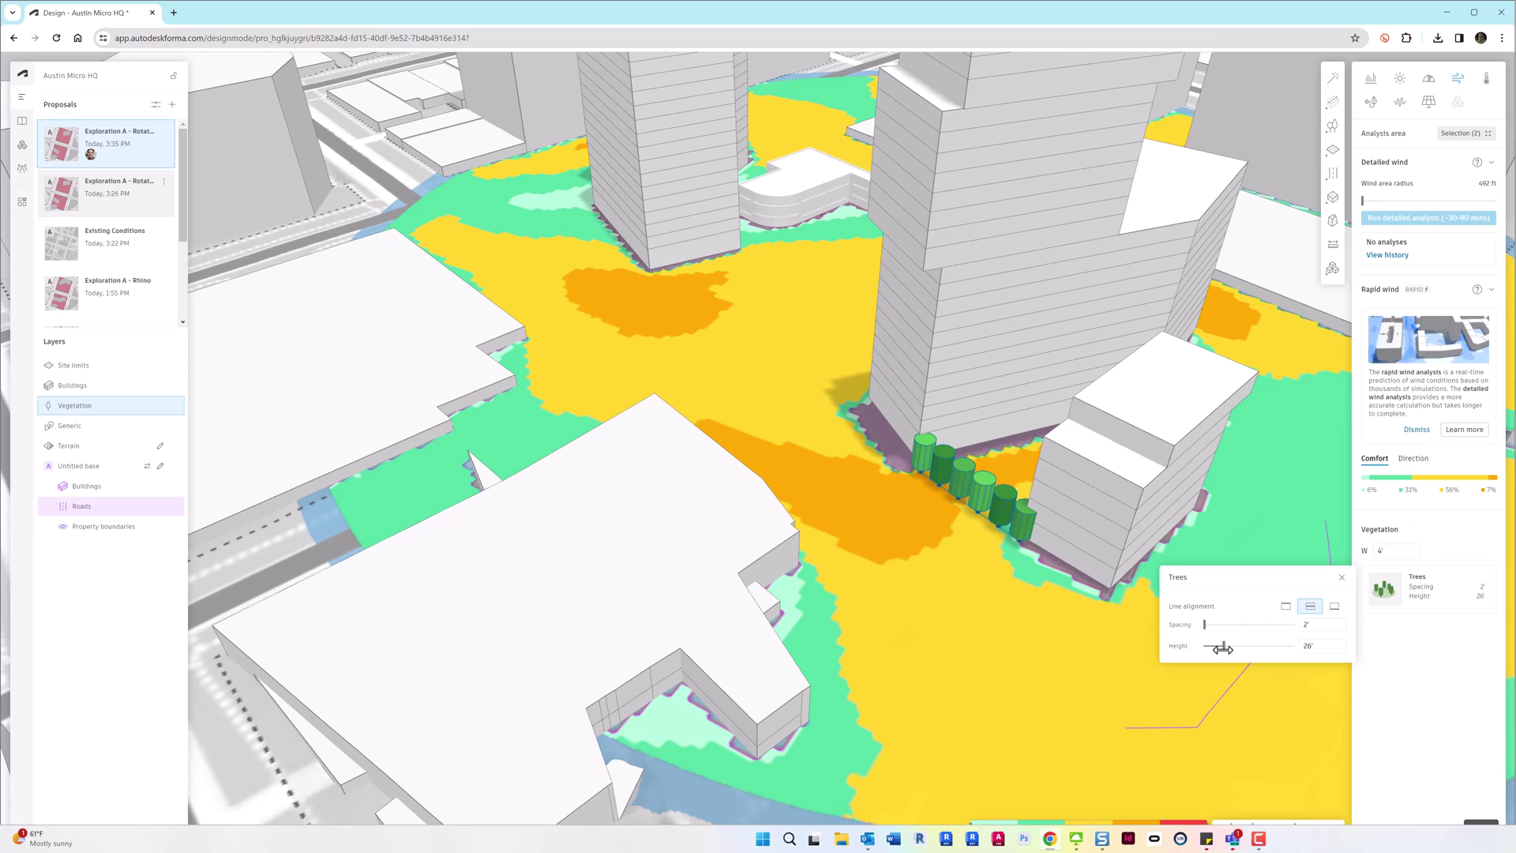
click(1342, 577)
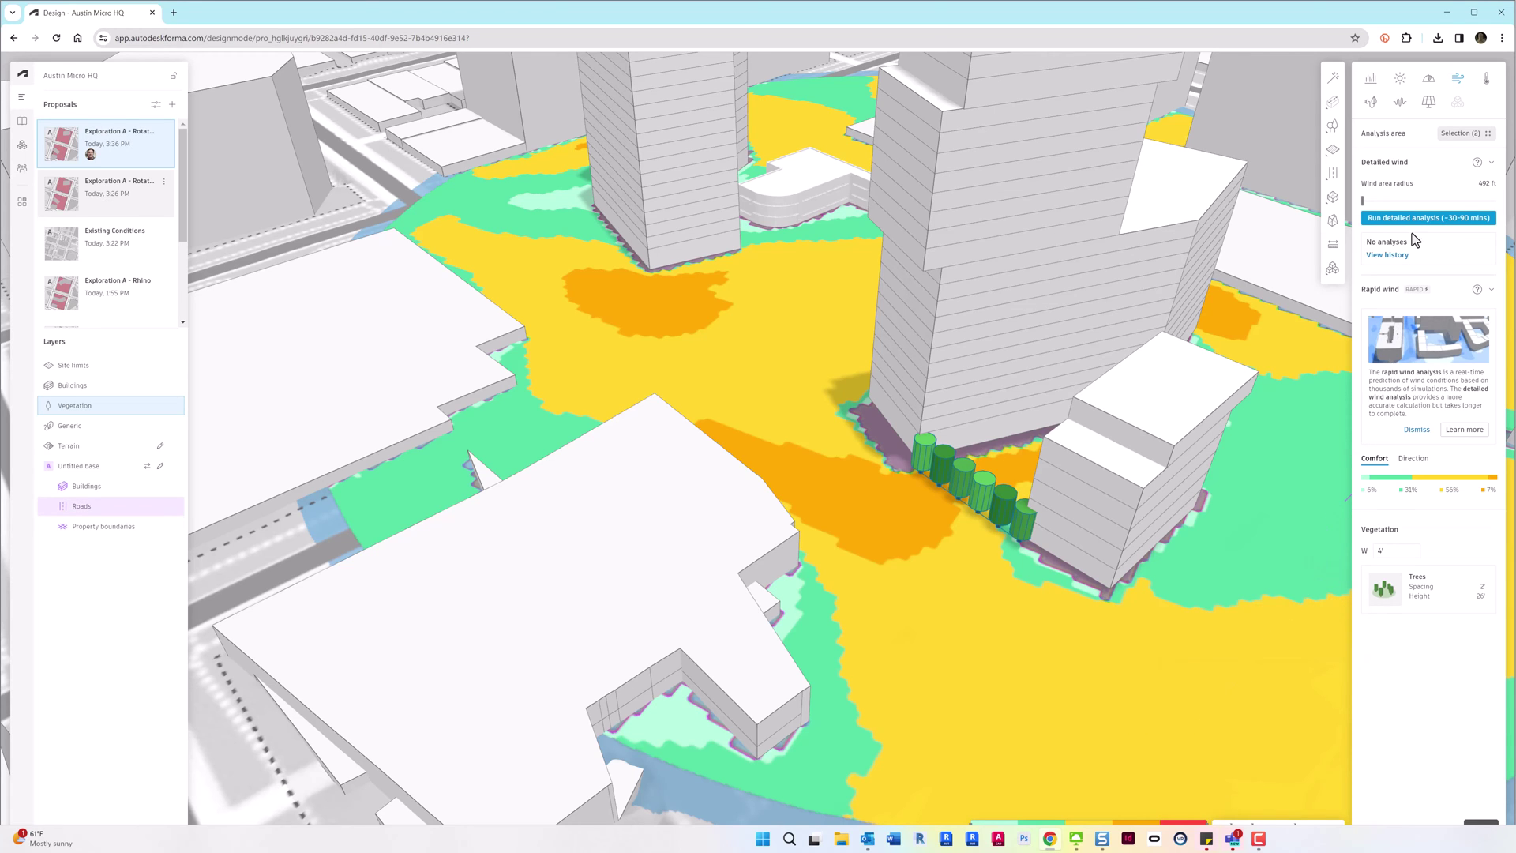
Step: Review the Existing Conditions proposal's December 26 detailed wind analysis, then return to design view
click(114, 237)
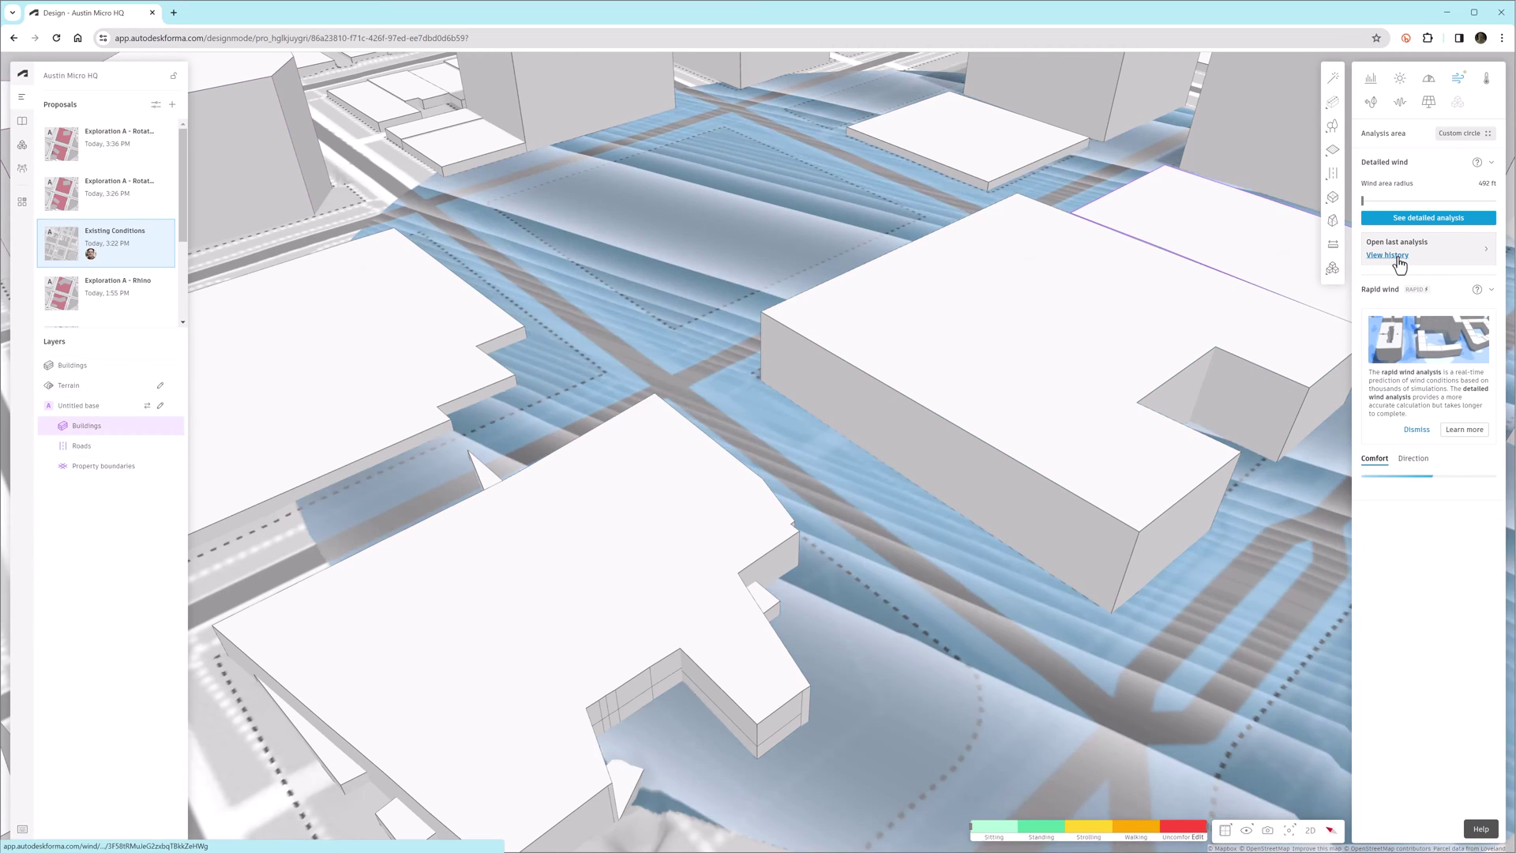
click(1395, 256)
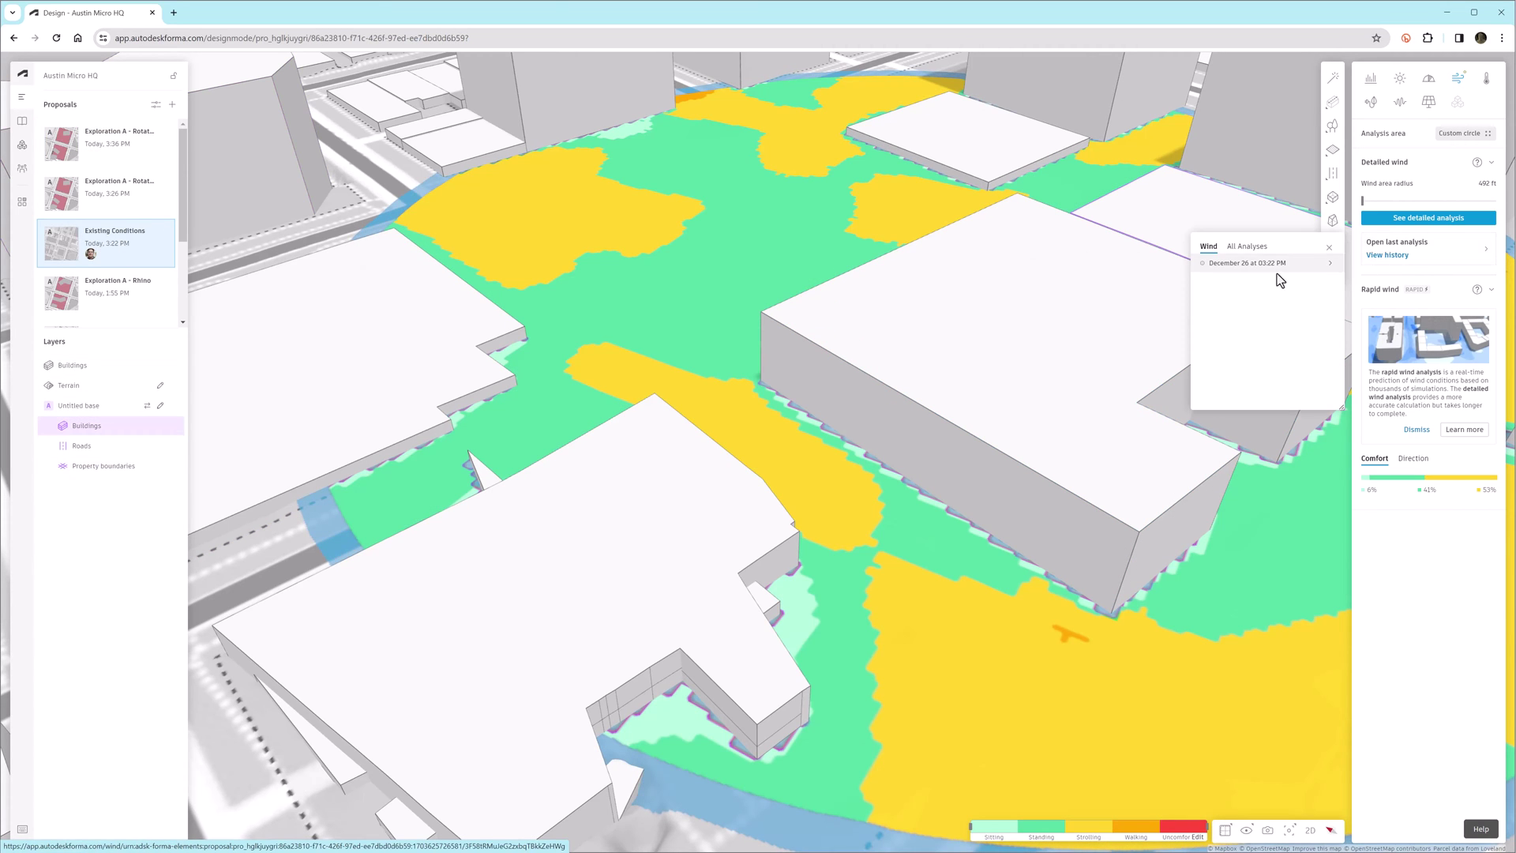
click(1233, 284)
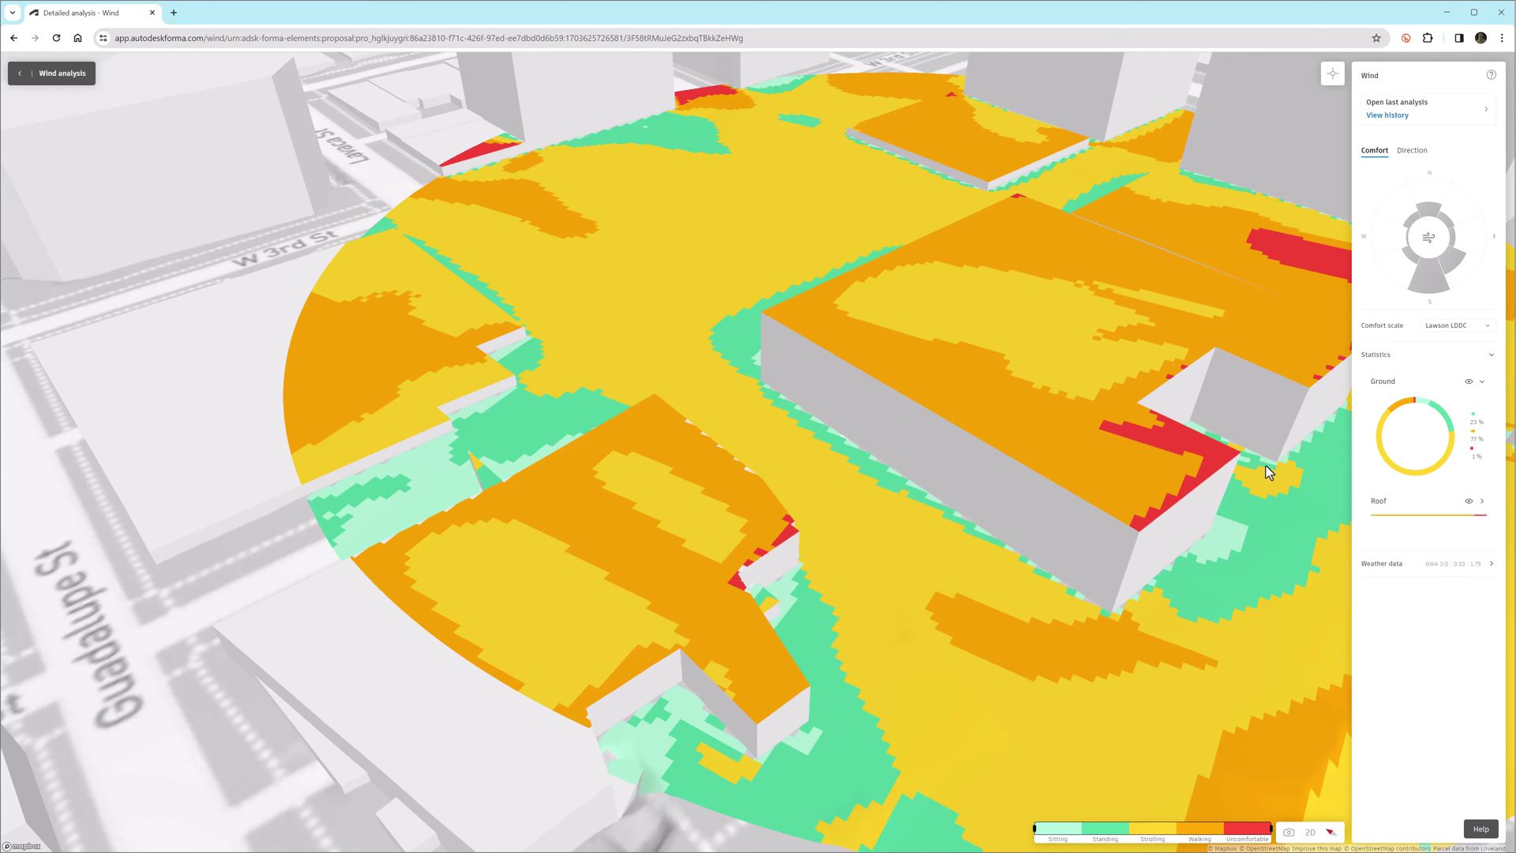
scroll(1123, 450, down, 10)
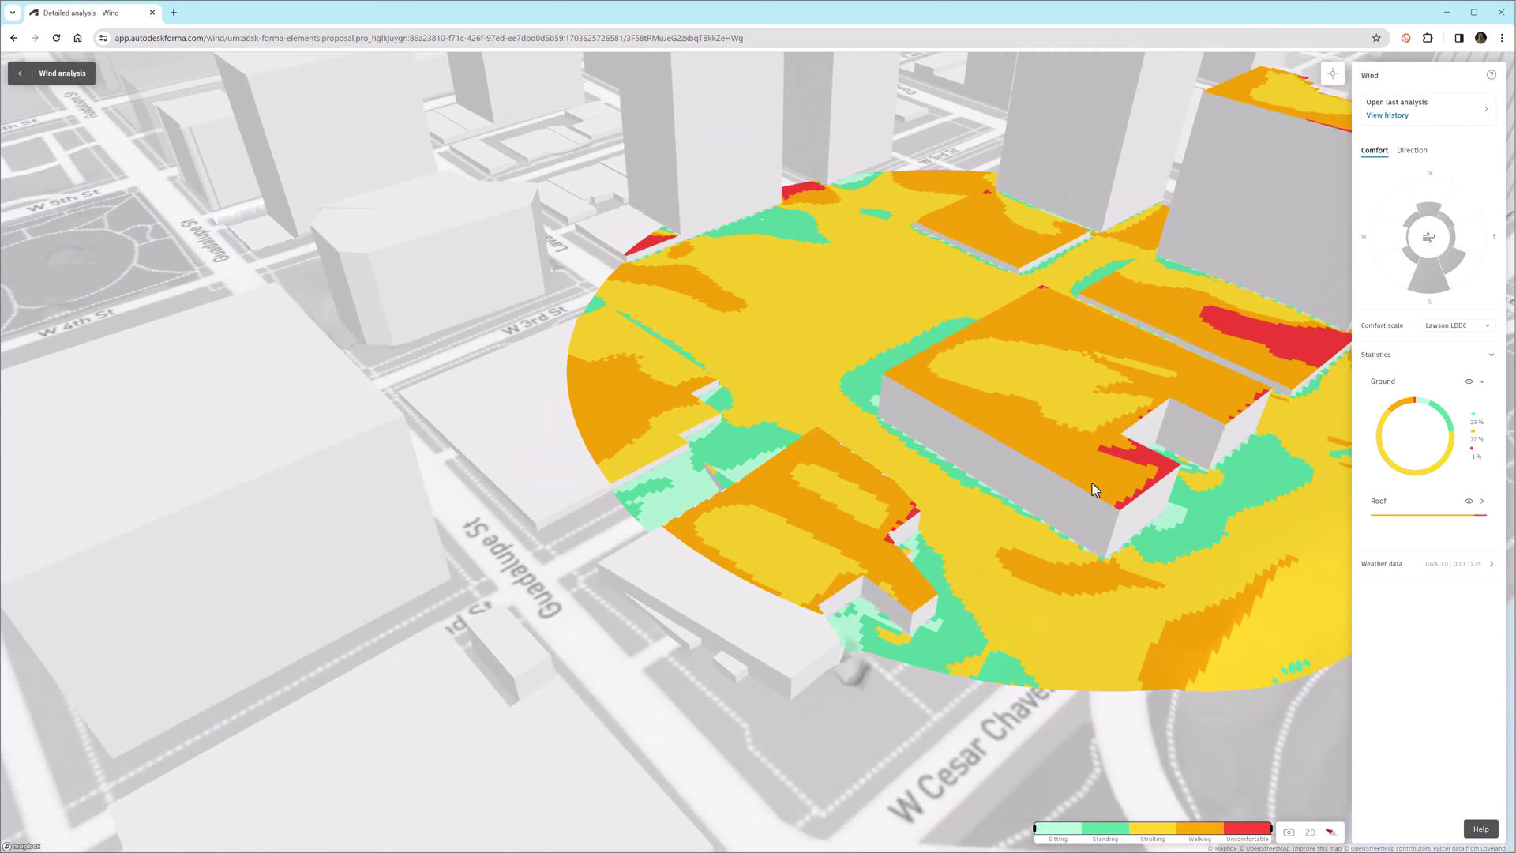
scroll(1027, 525, up, 5)
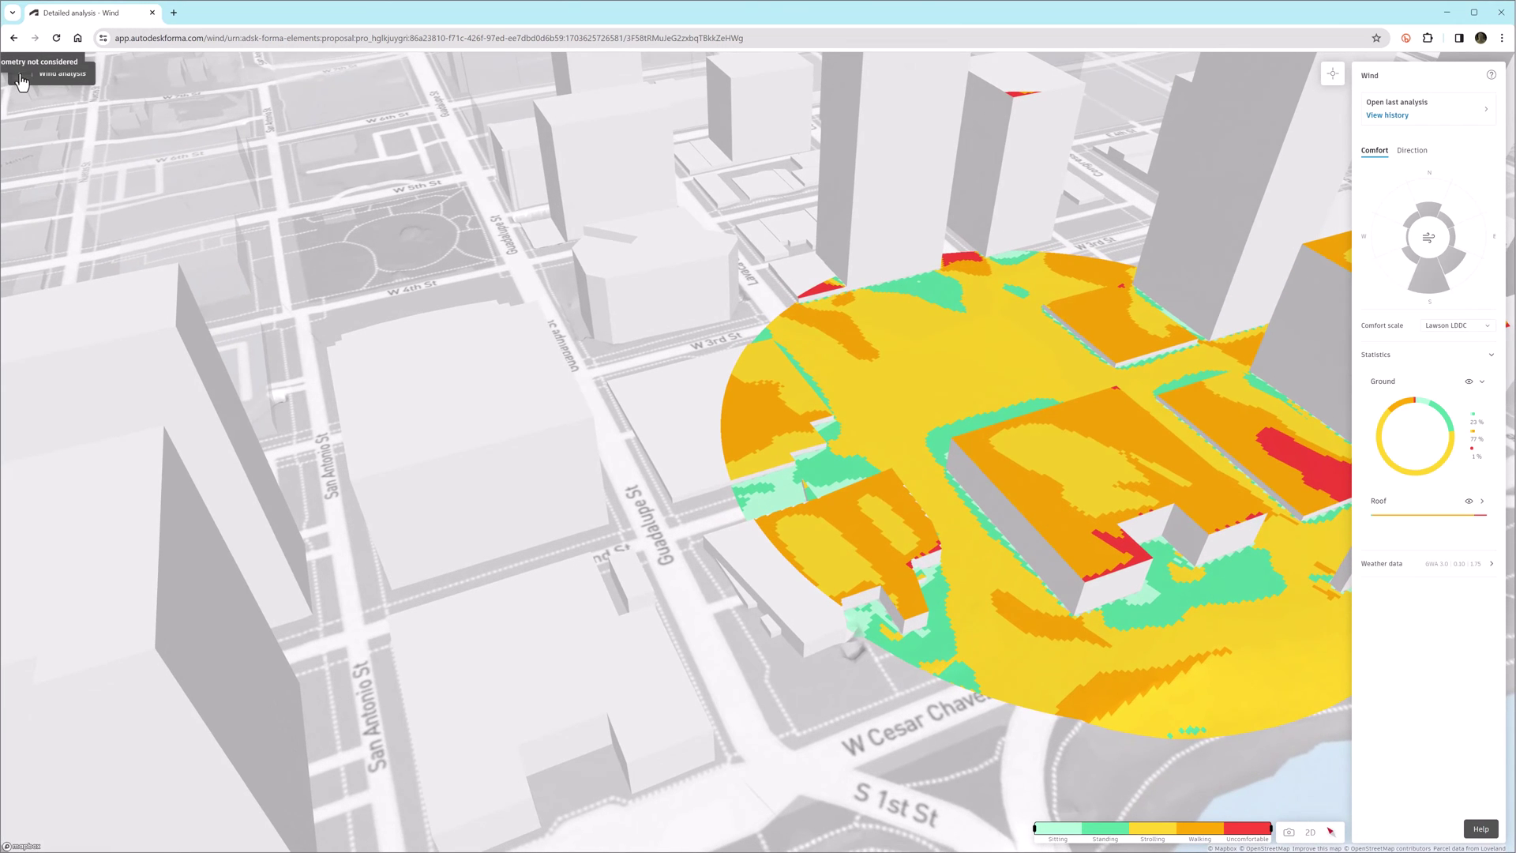
click(21, 79)
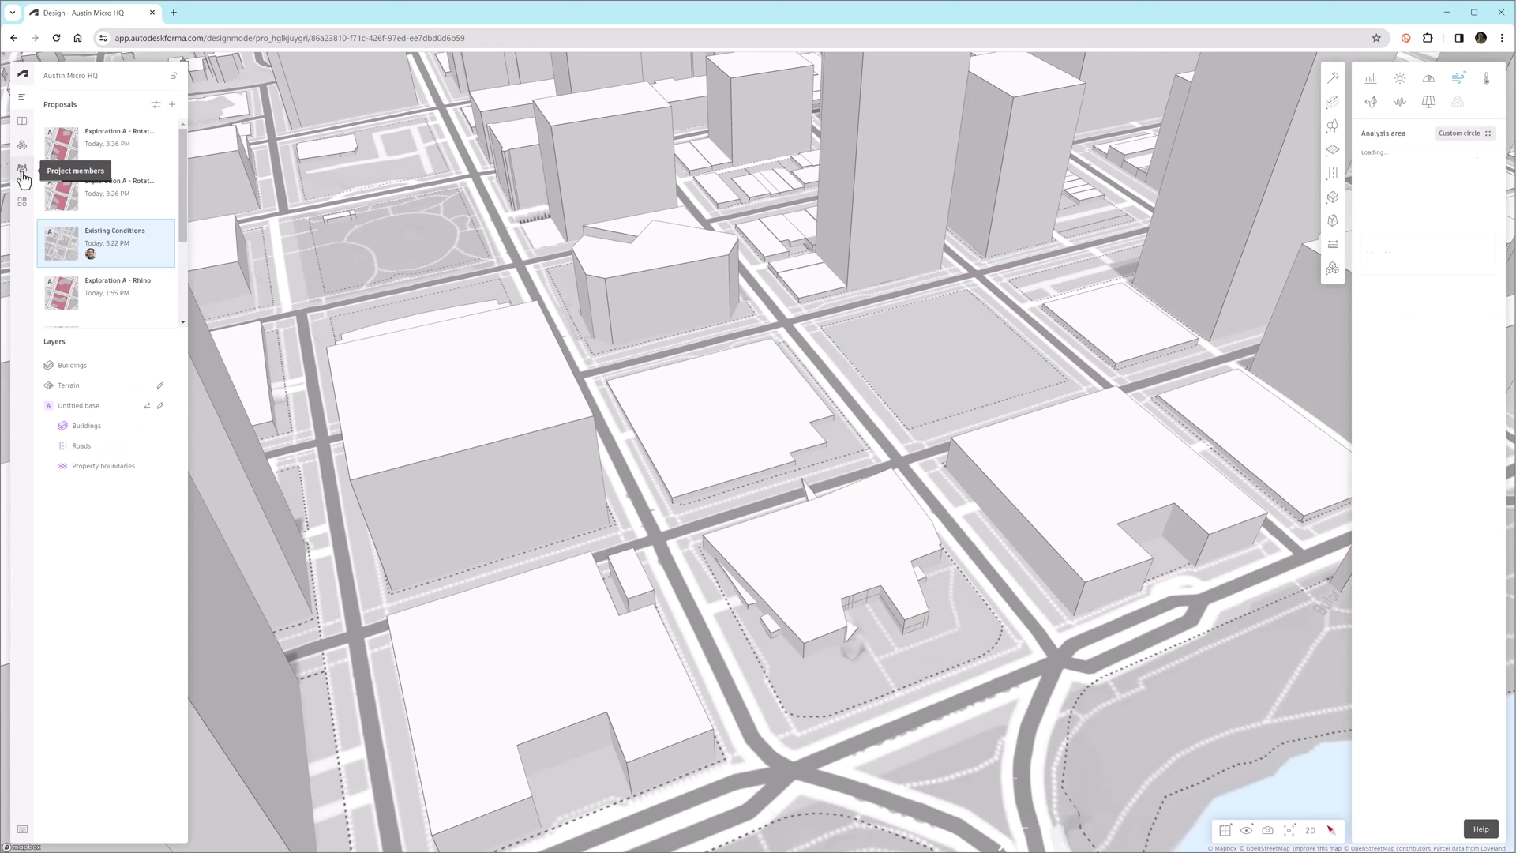
Step: Compare wind results for Rotate Towers Study with Trees, Rotate Towers Study and Existing Conditions
click(21, 207)
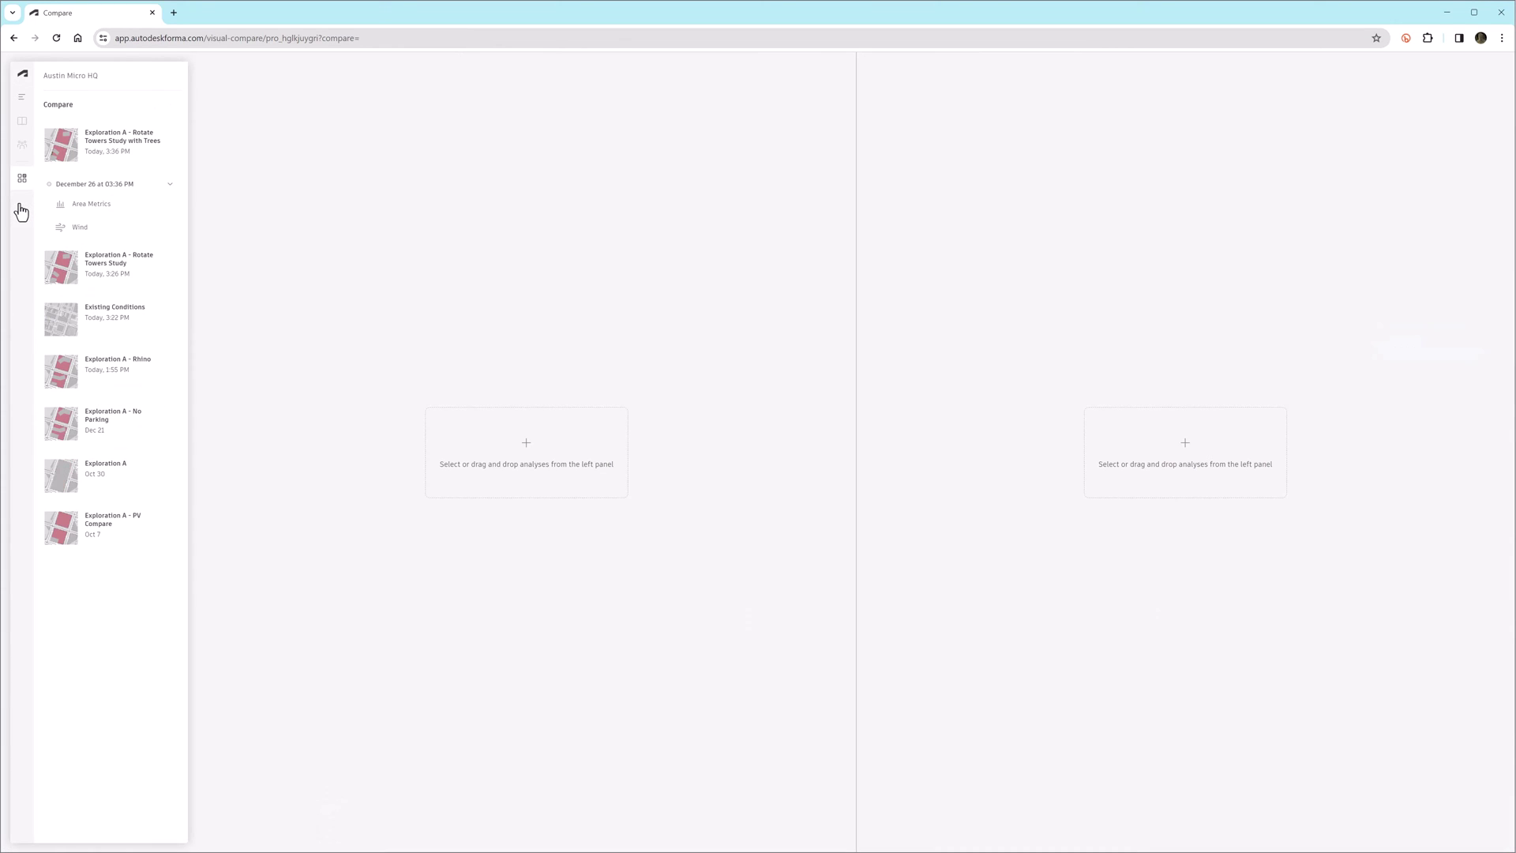
click(75, 229)
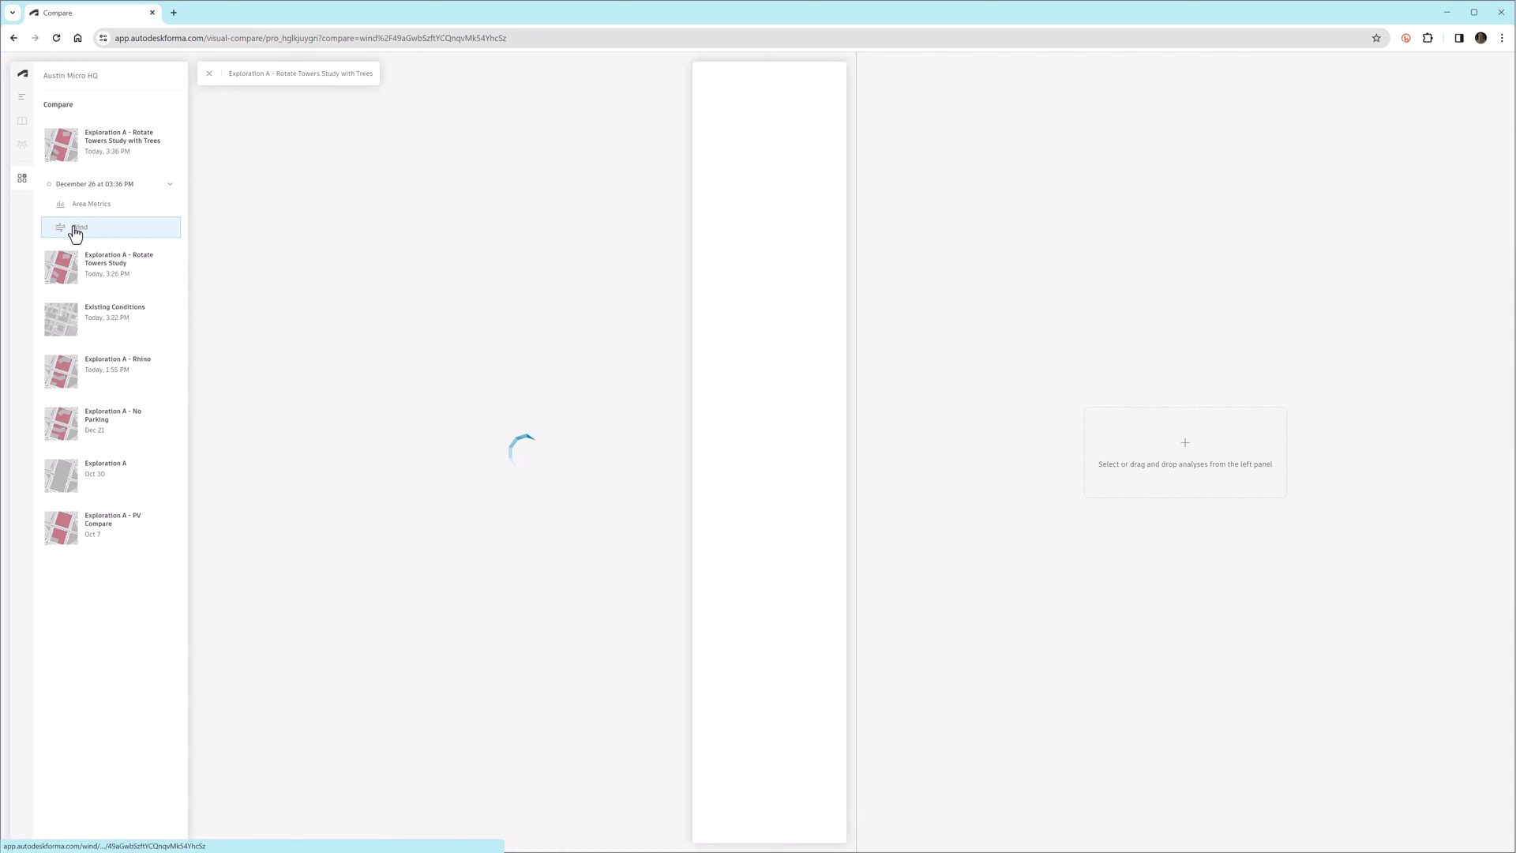
click(96, 267)
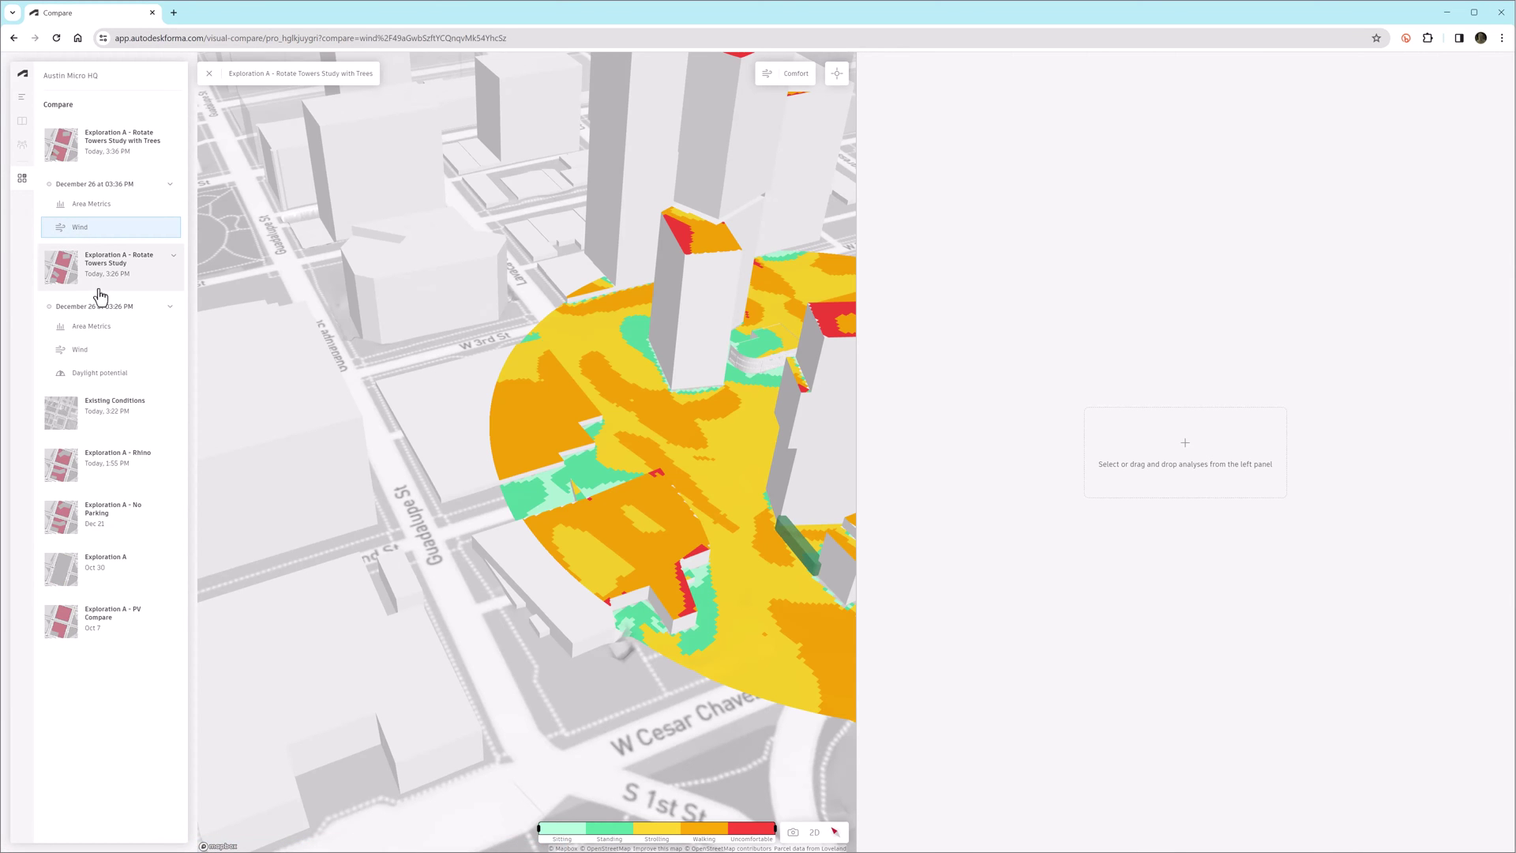
click(79, 351)
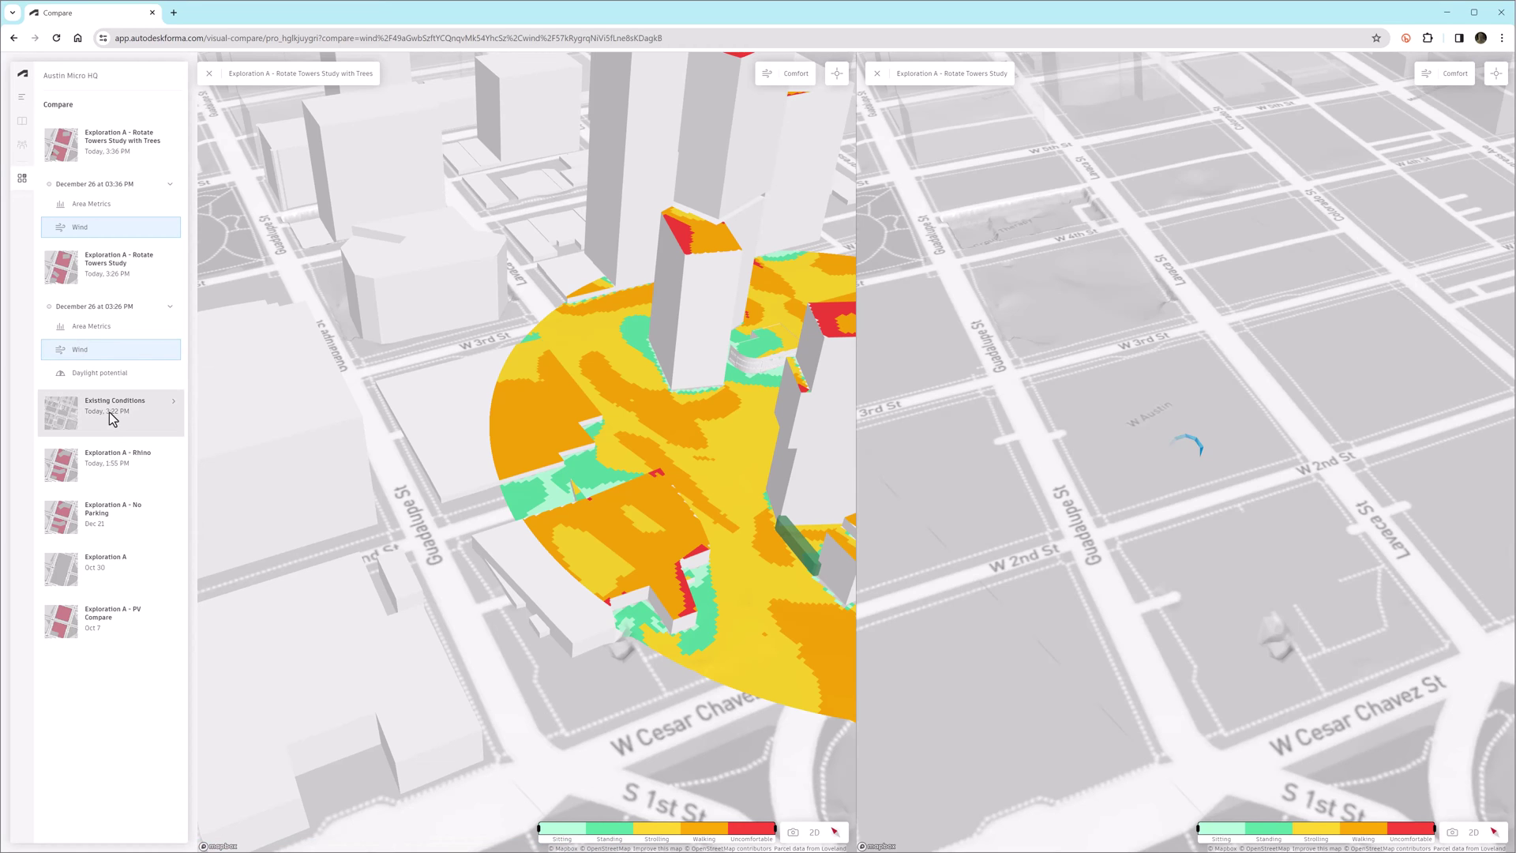
click(119, 422)
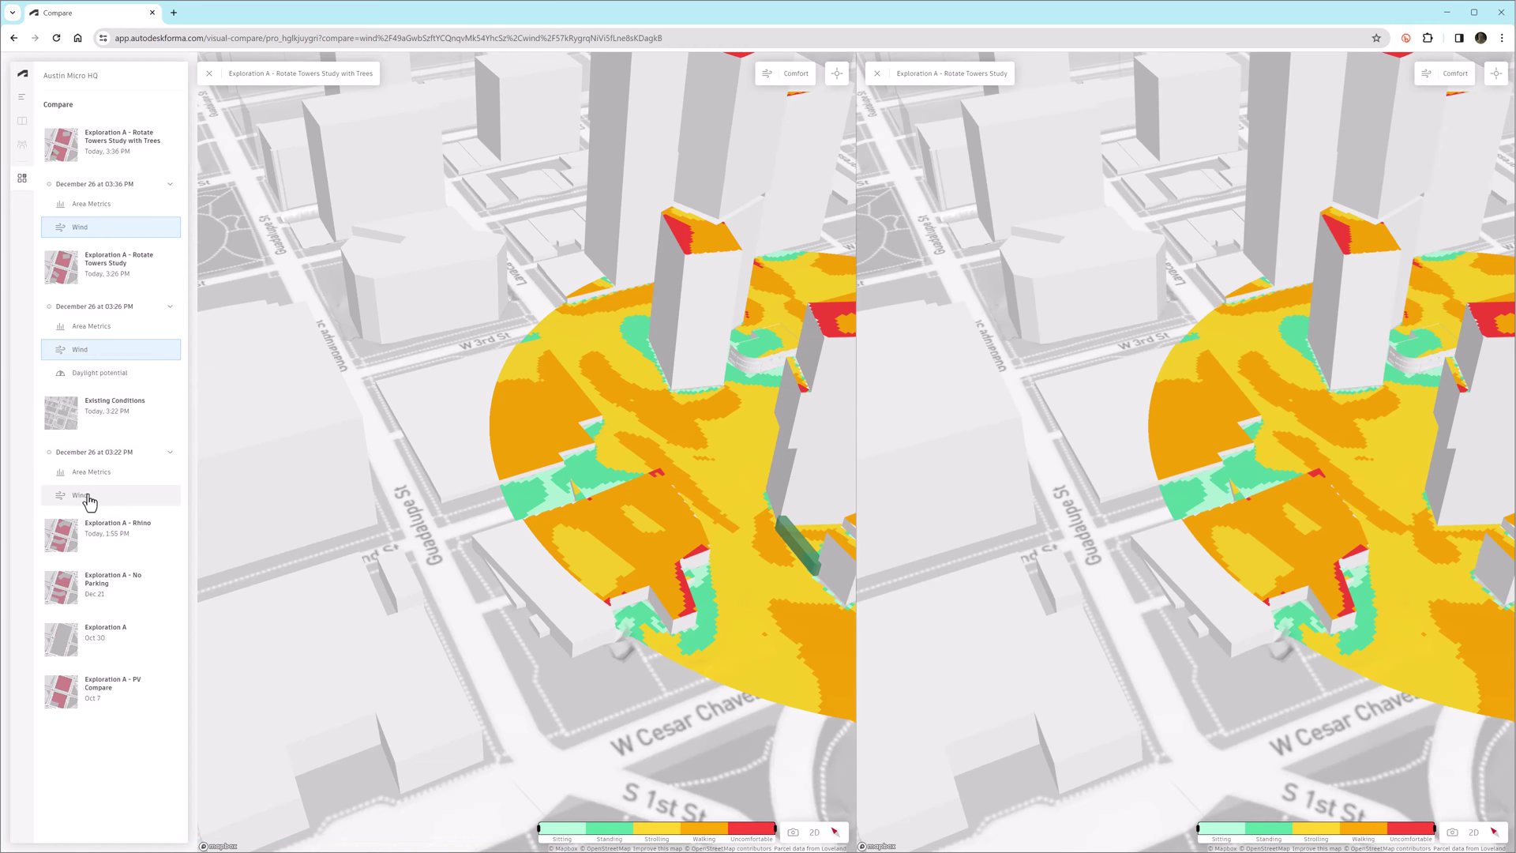
click(87, 497)
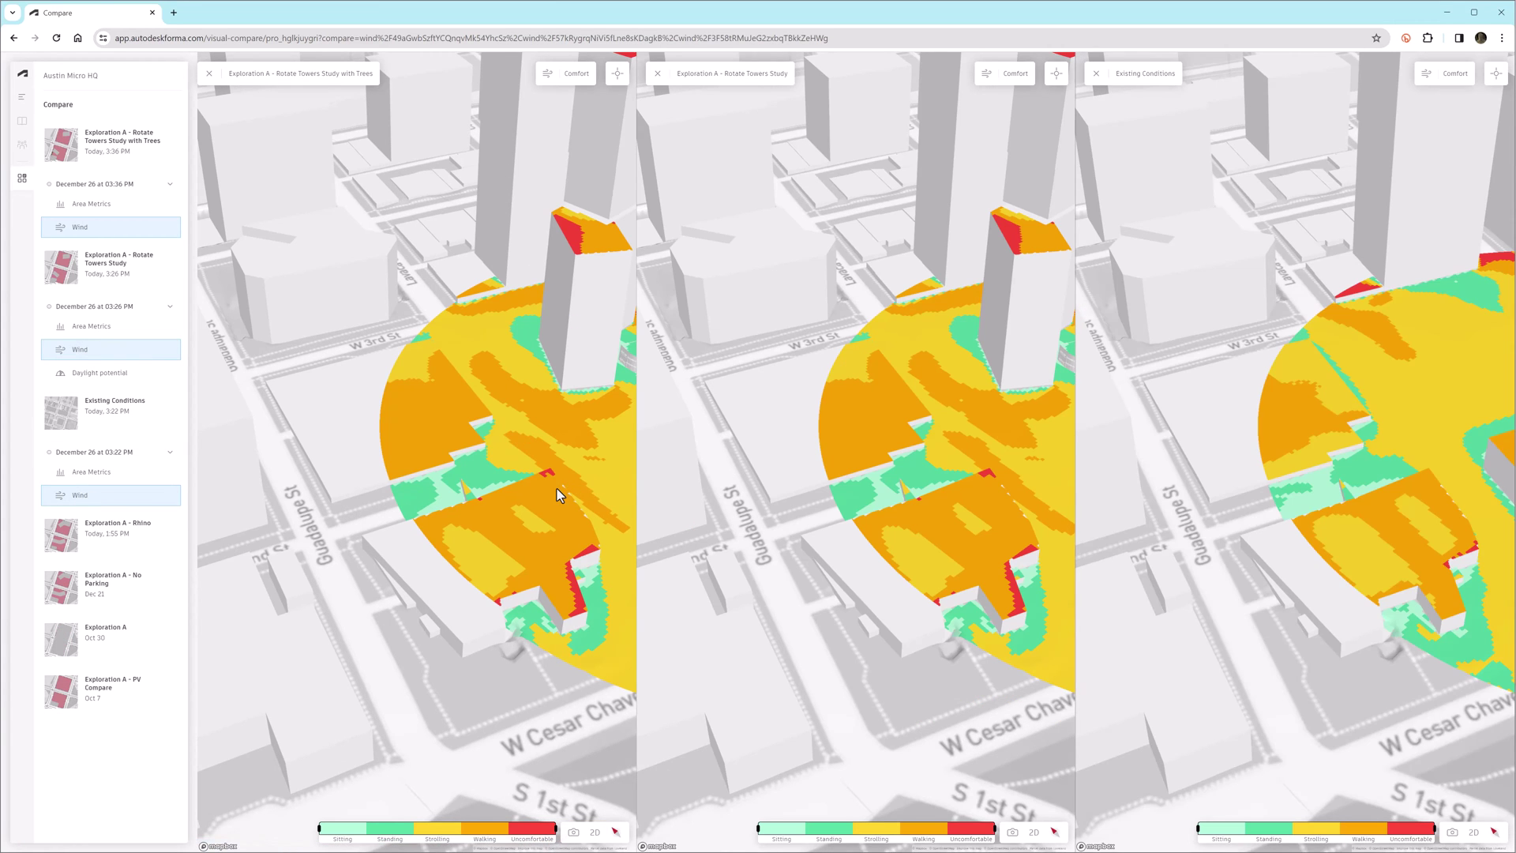
Step: Orbit the synced views and toggle between top-down 2D and oblique 3D
right_drag(538, 496, 304, 448)
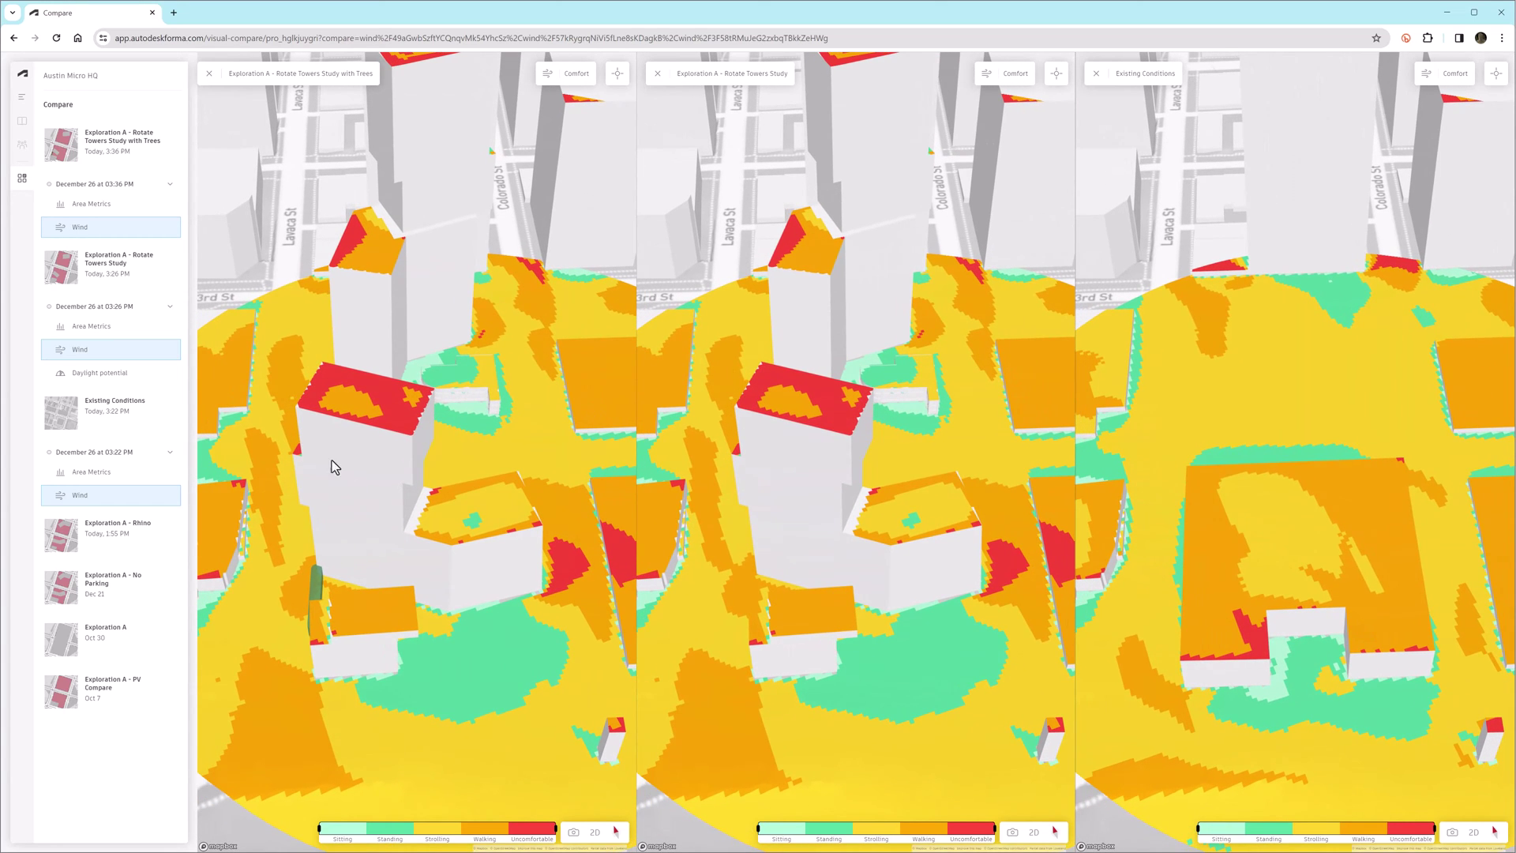
drag(374, 443, 403, 507)
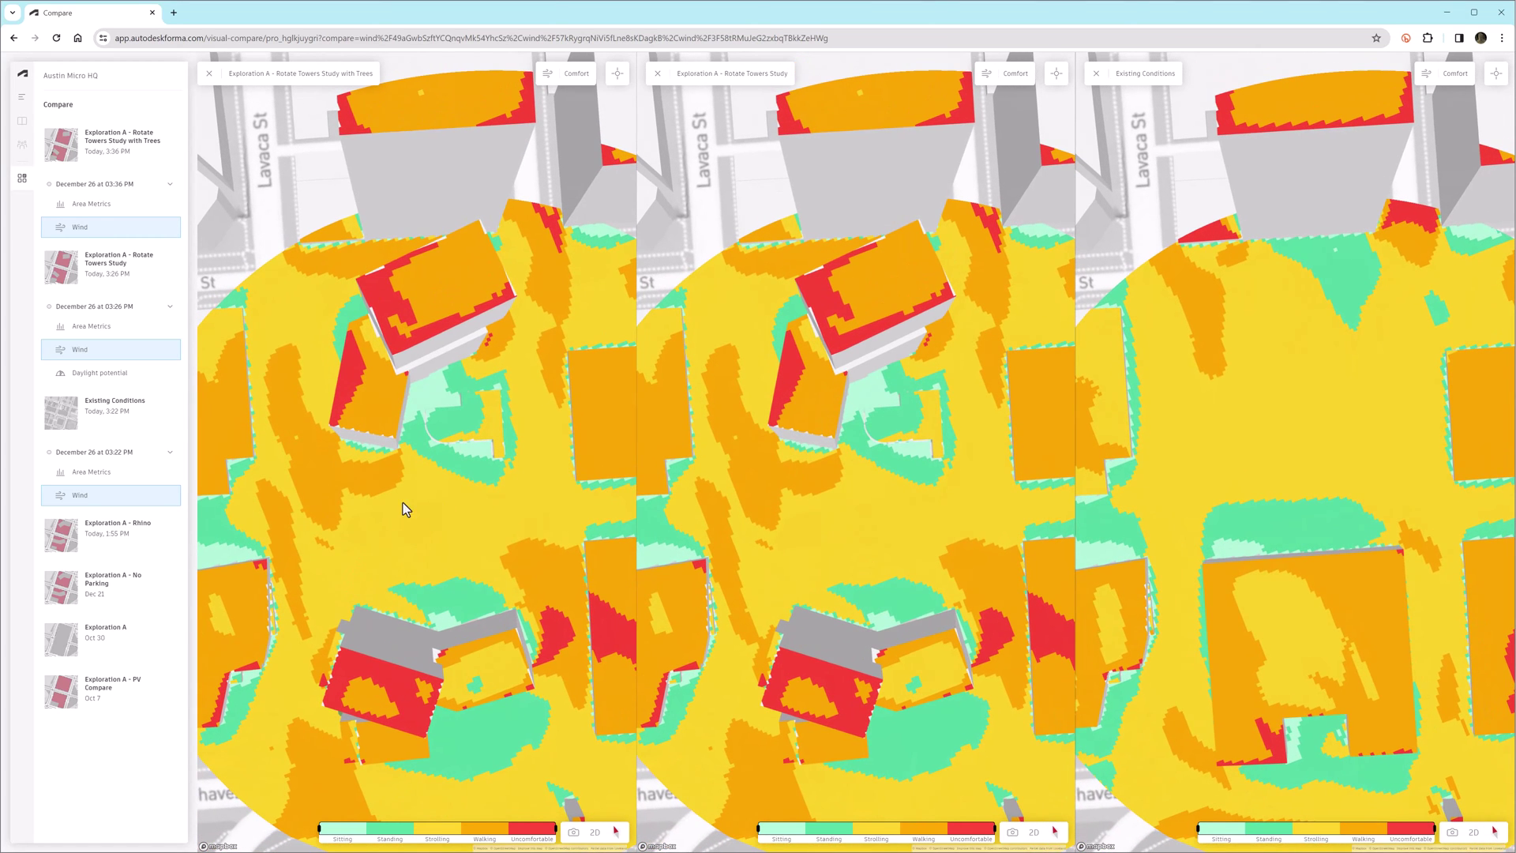
click(596, 833)
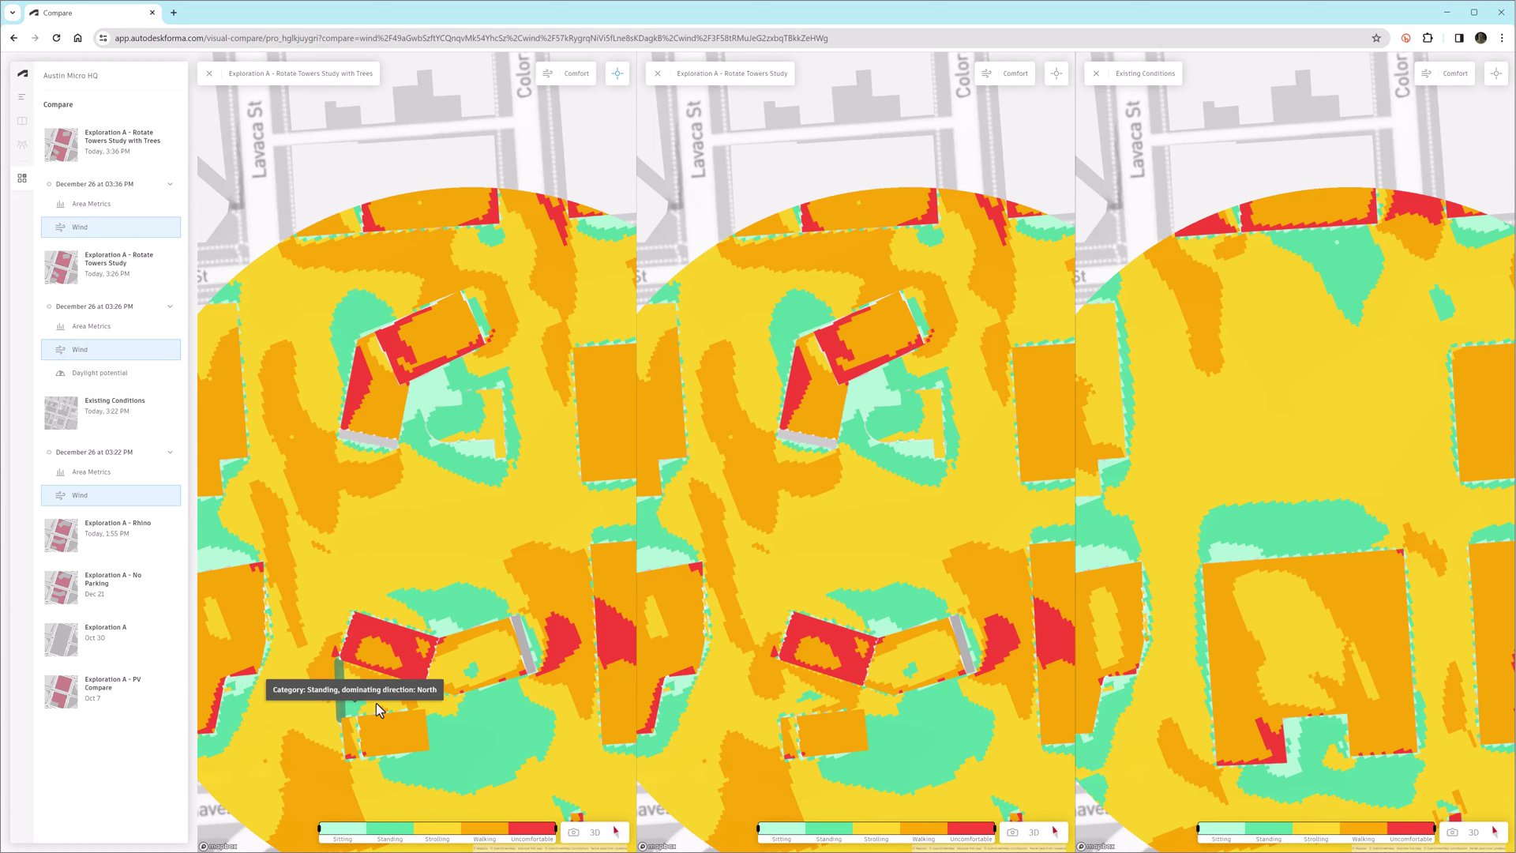
right_drag(405, 734, 557, 759)
click(593, 832)
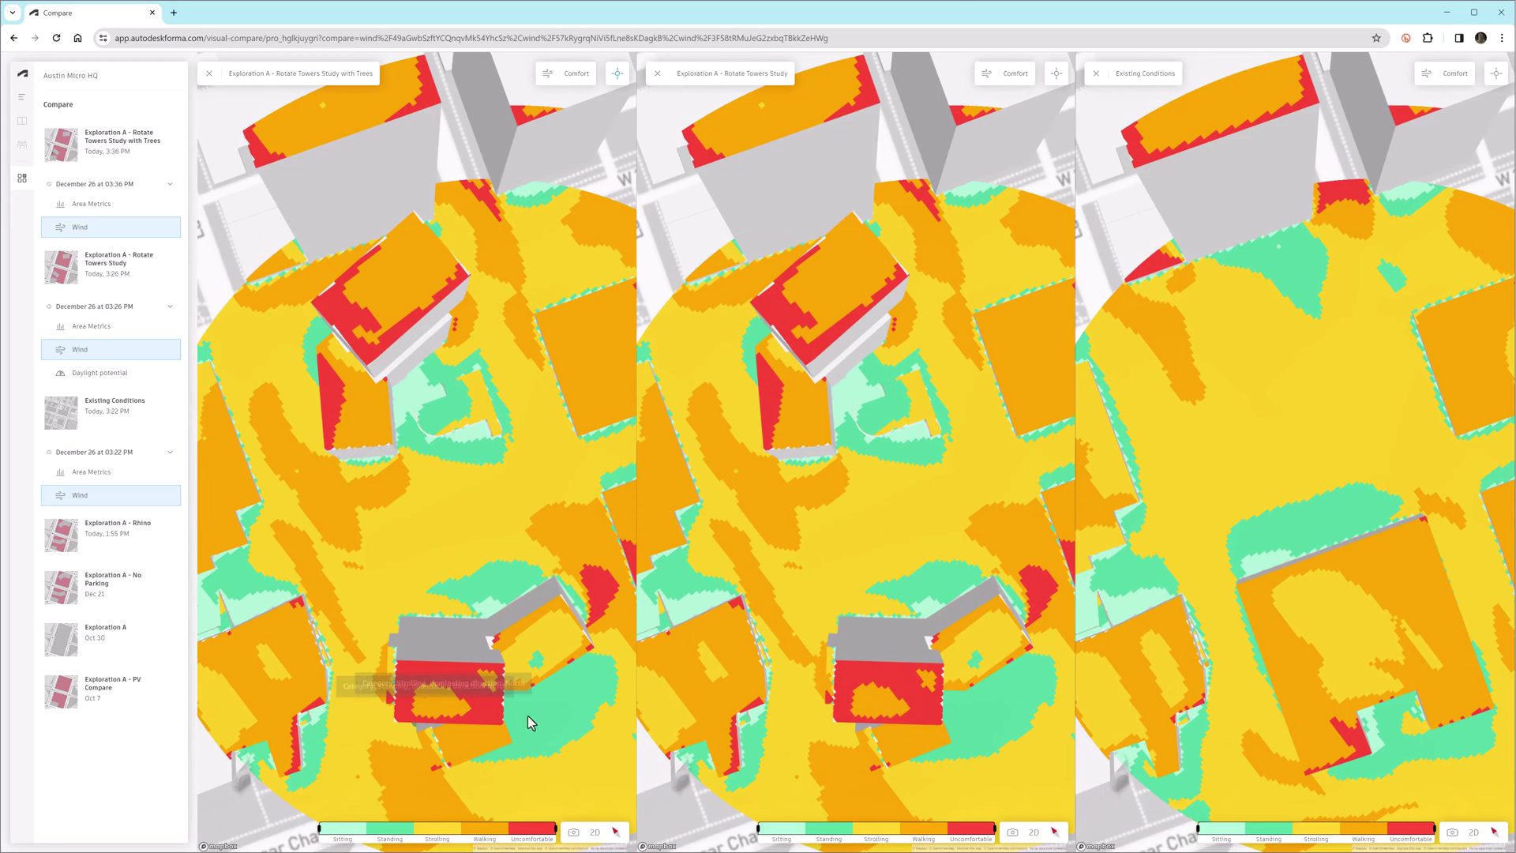
right_drag(491, 689, 457, 639)
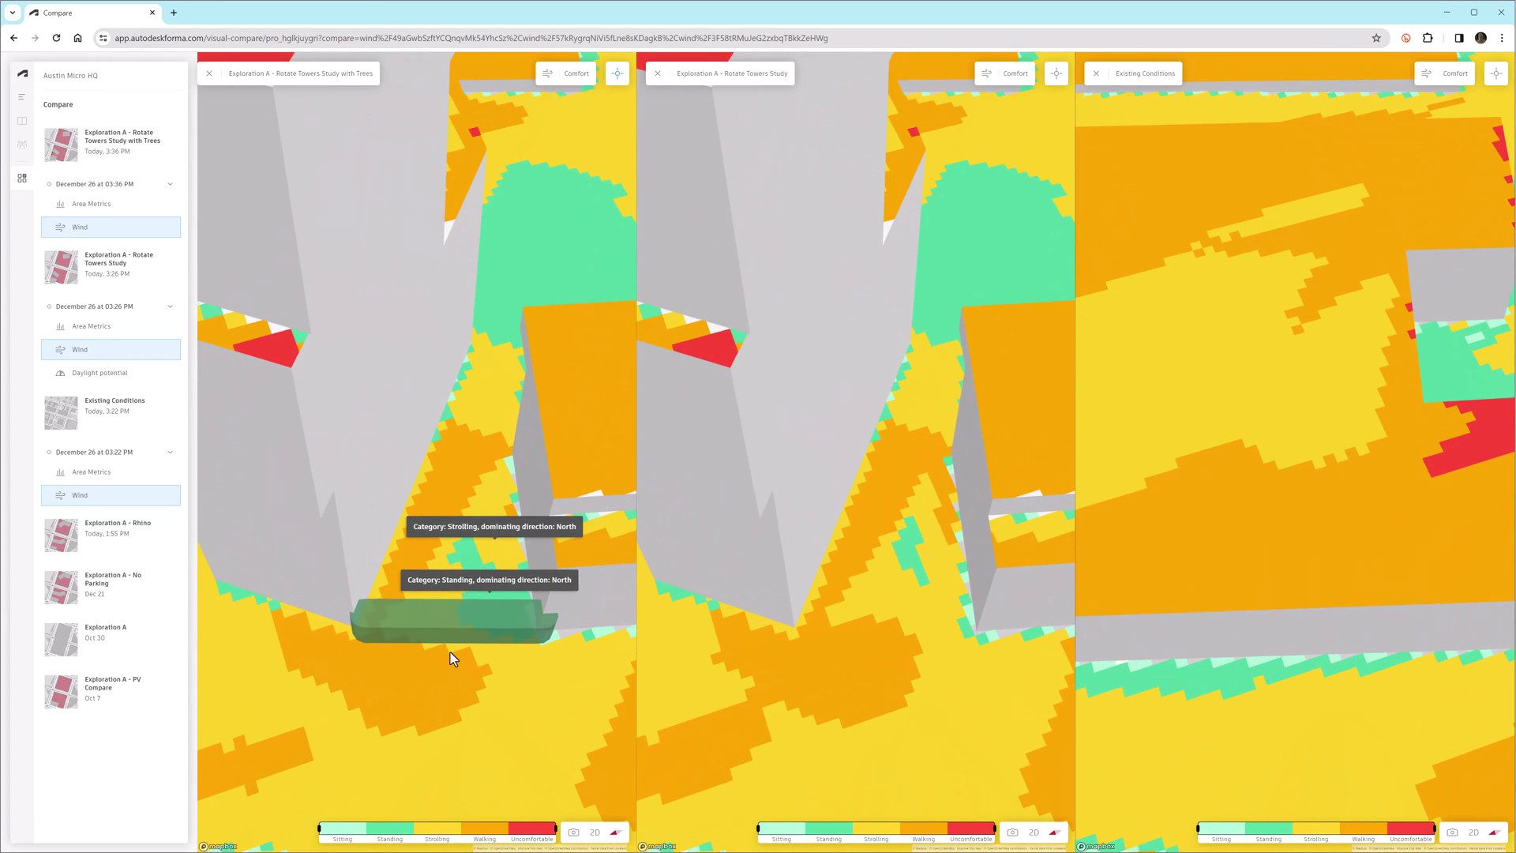
scroll(453, 658, up, 1)
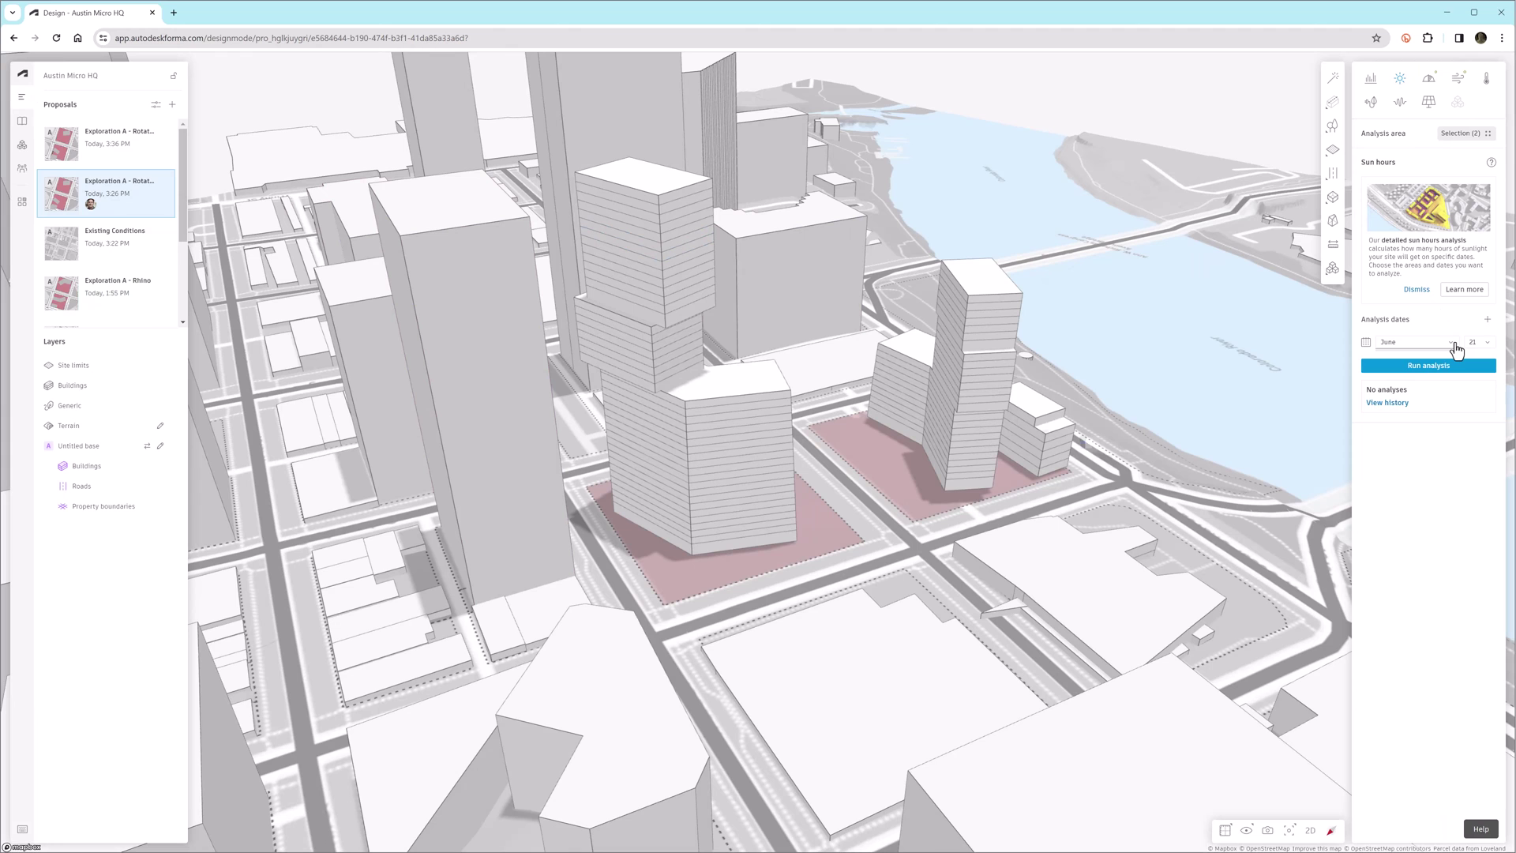
Step: Run the sun-hours analysis, then open Wind for Rotate Towers Study with Trees
click(1448, 368)
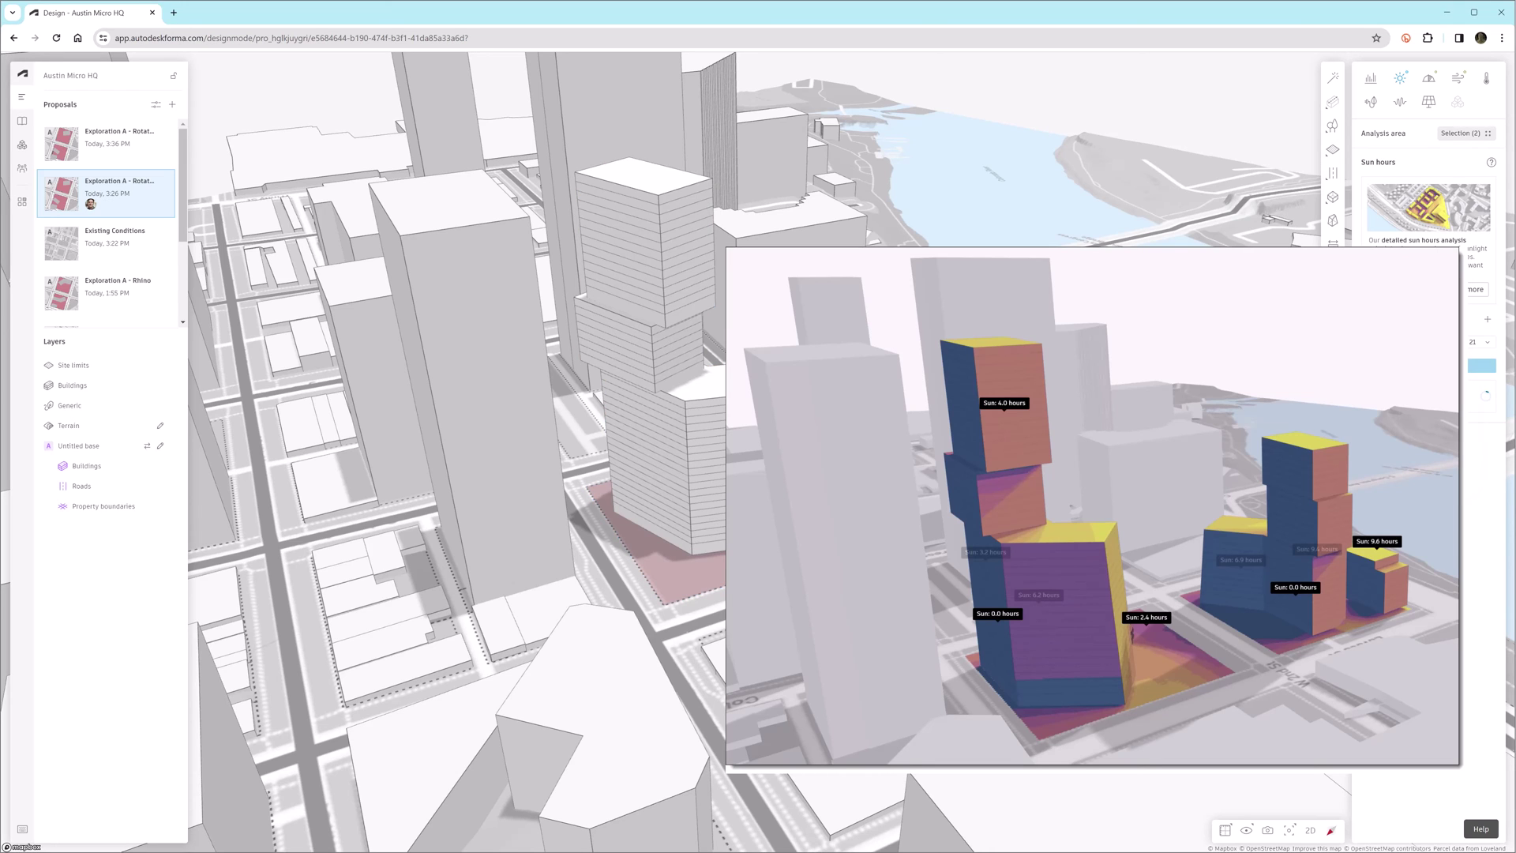
click(104, 150)
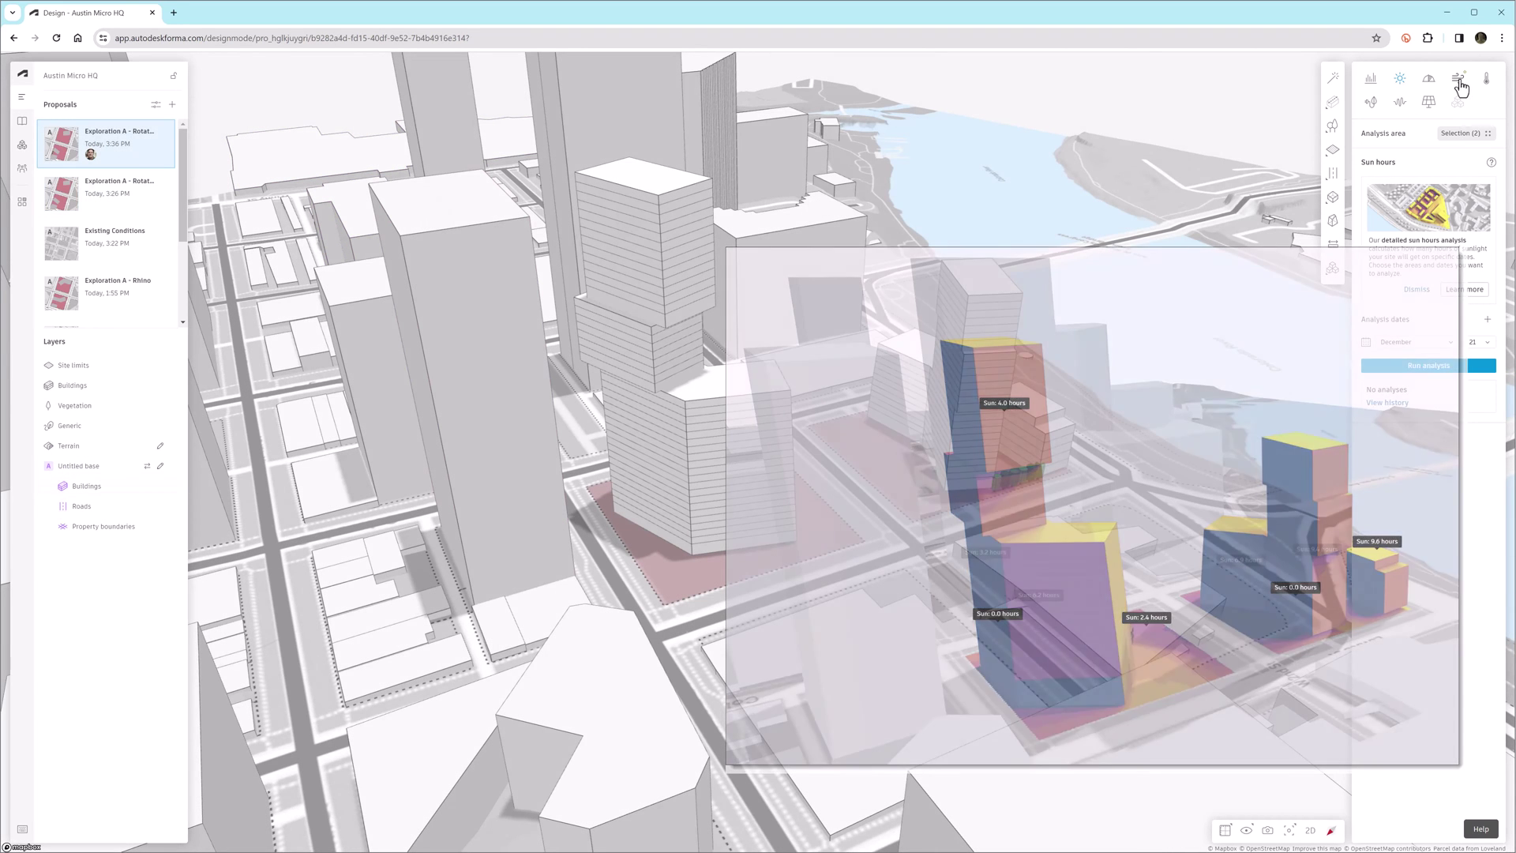
click(1458, 78)
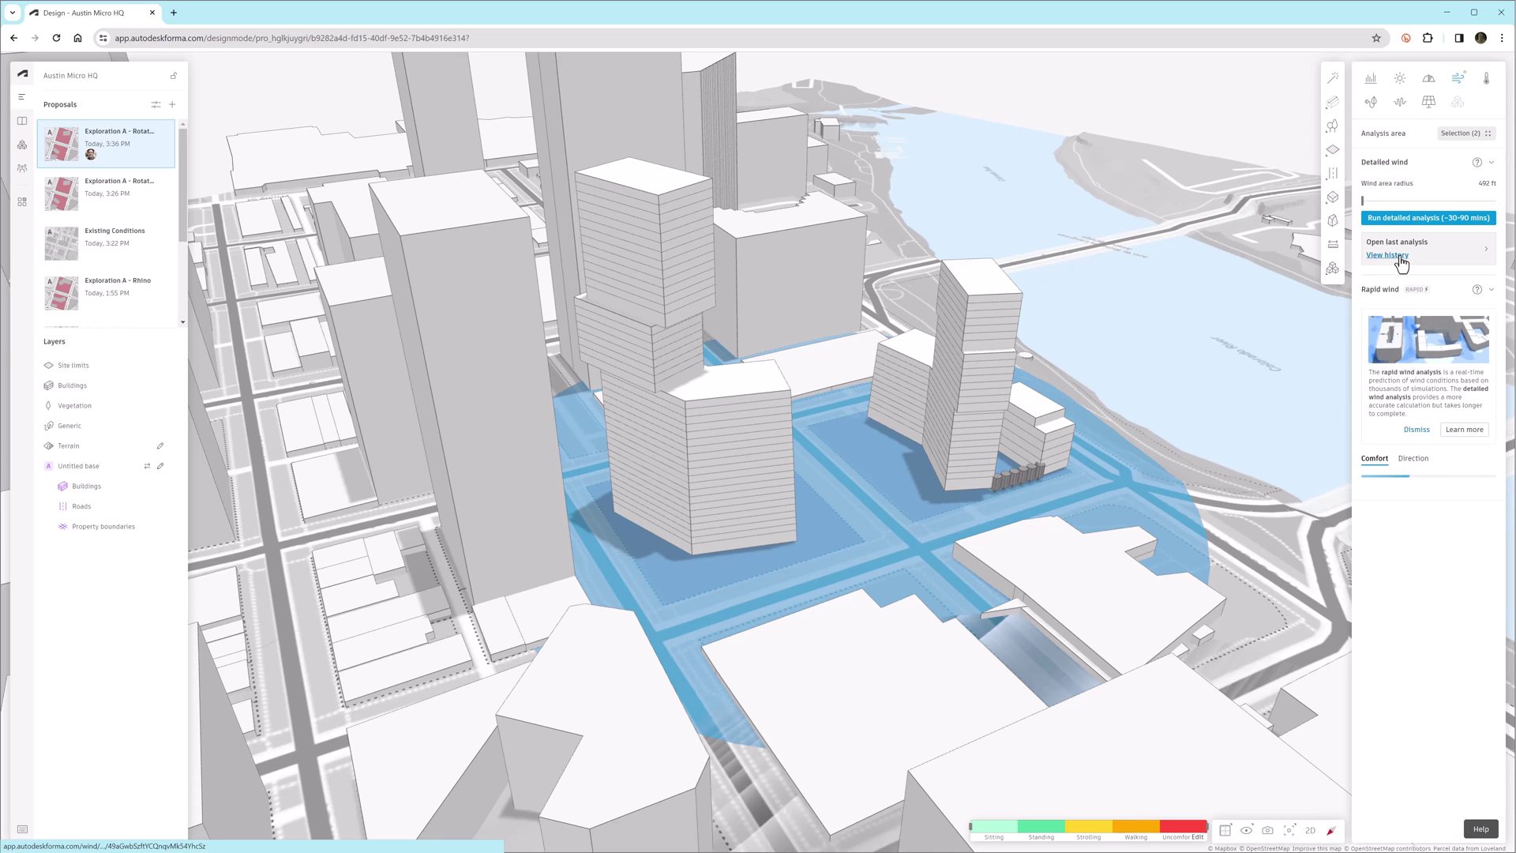
Step: Load the December 26, 03:36 PM detailed wind result from the history
click(1388, 256)
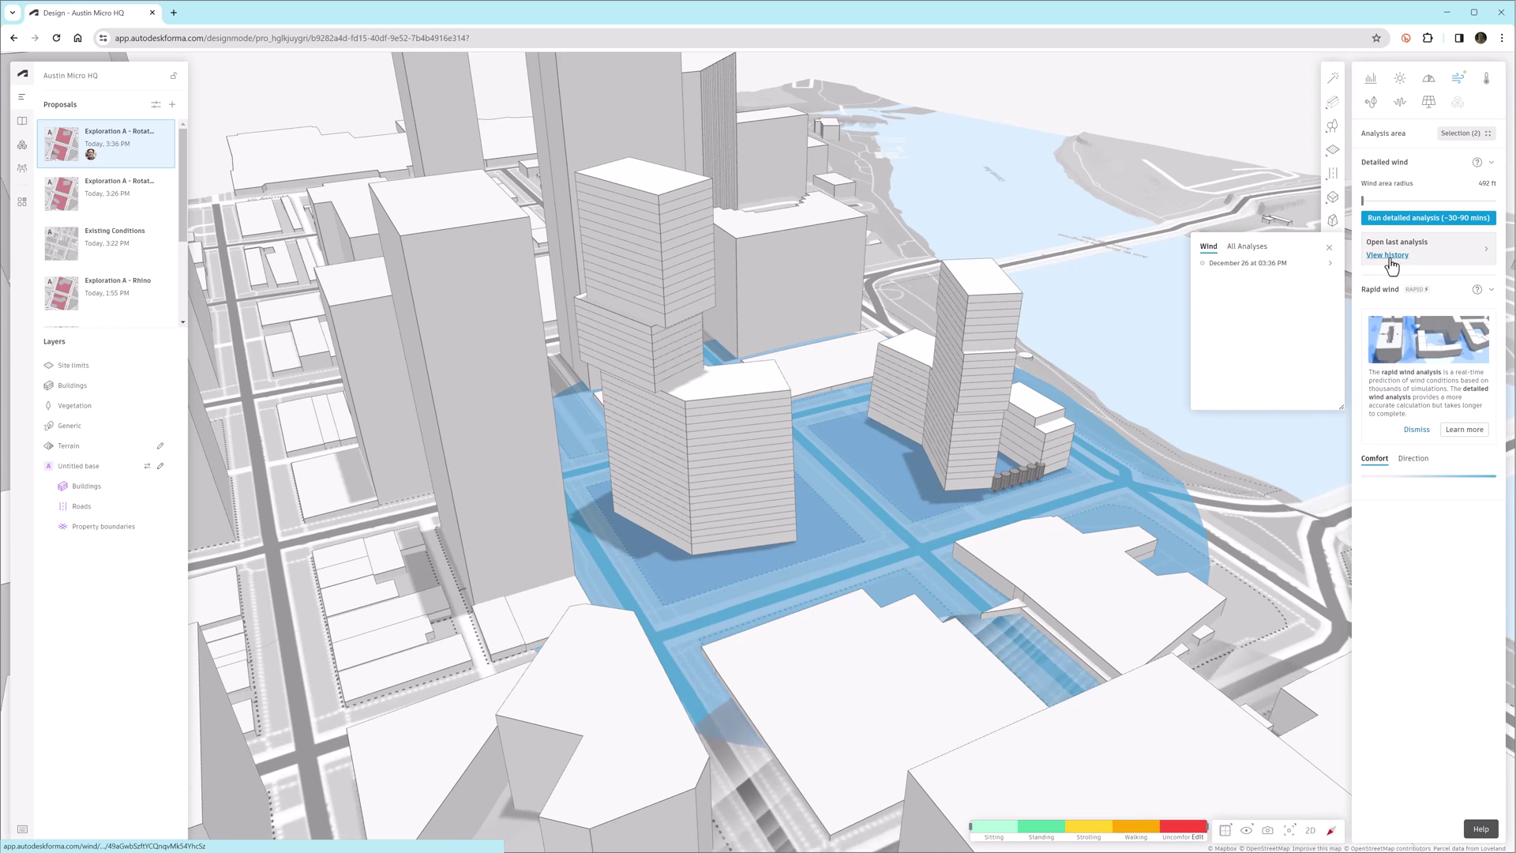
click(1330, 263)
click(1234, 285)
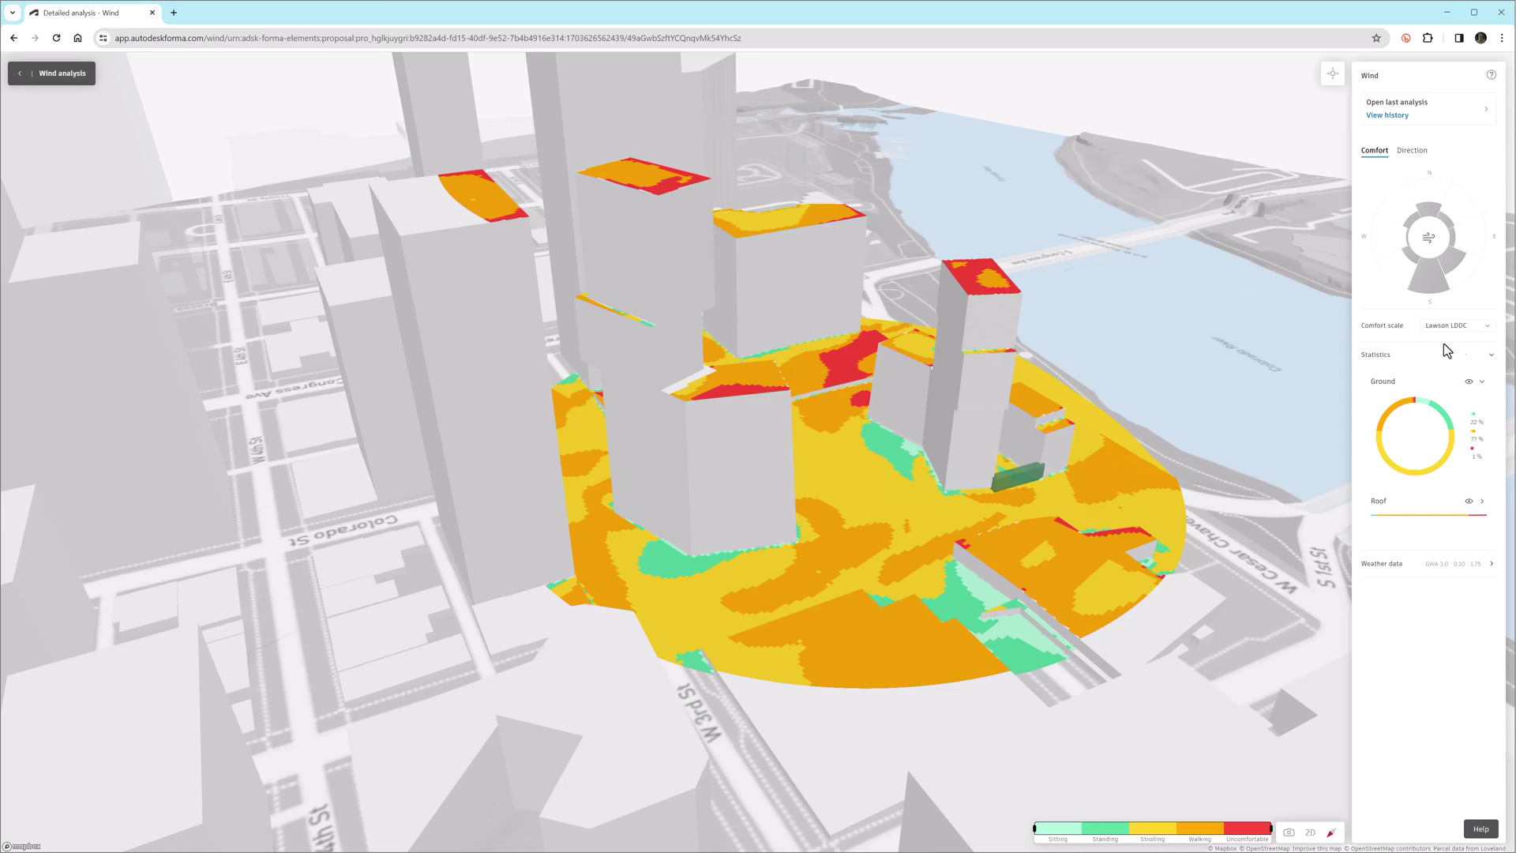
Step: Try the Davenport and CSTB comfort scales, then settle on Lawson
click(1489, 327)
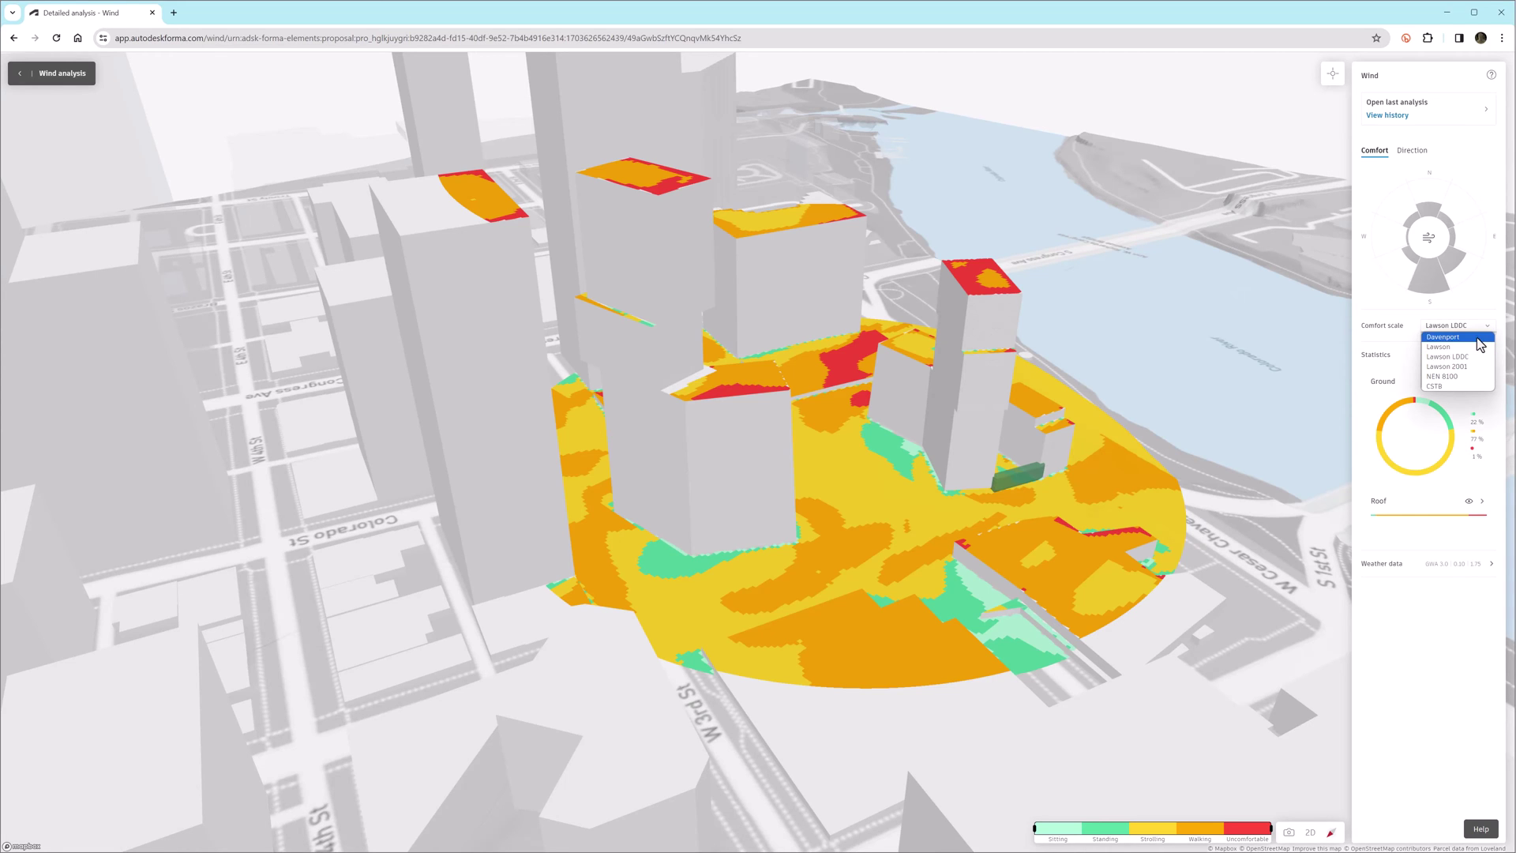
click(1481, 337)
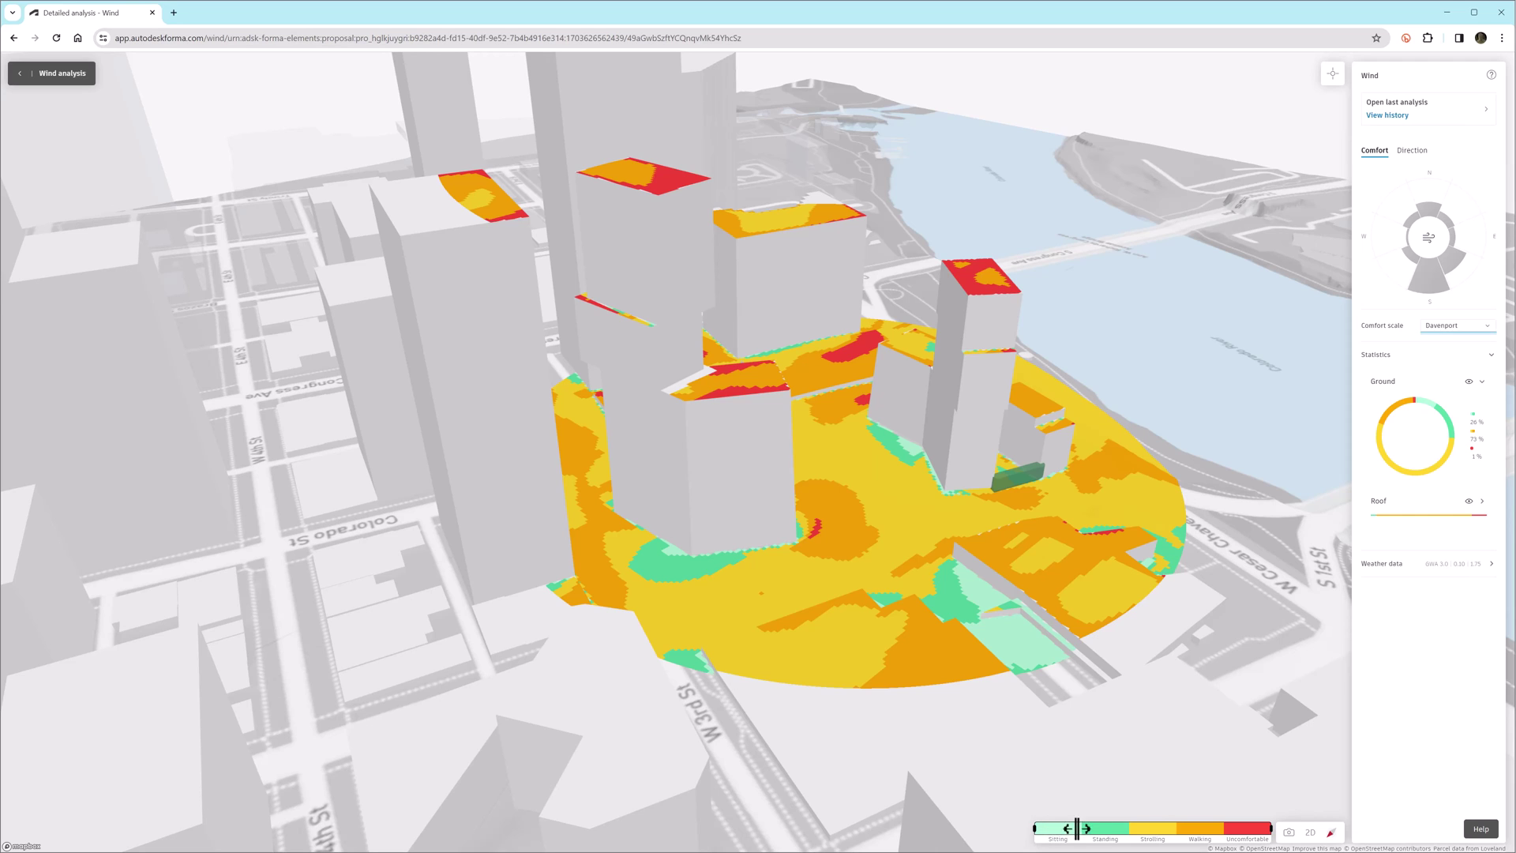
click(1488, 328)
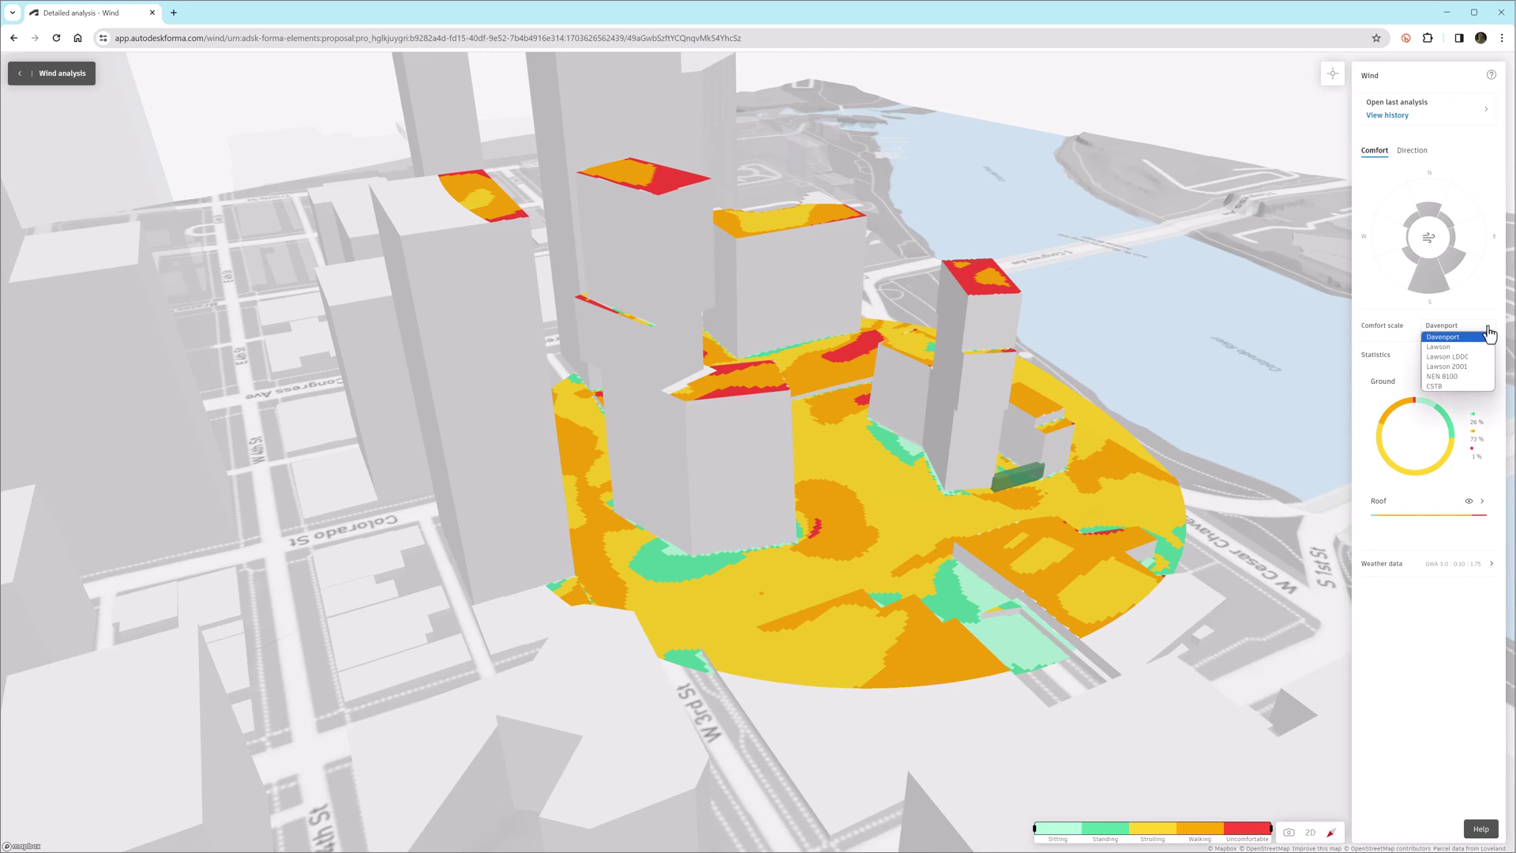
click(1460, 387)
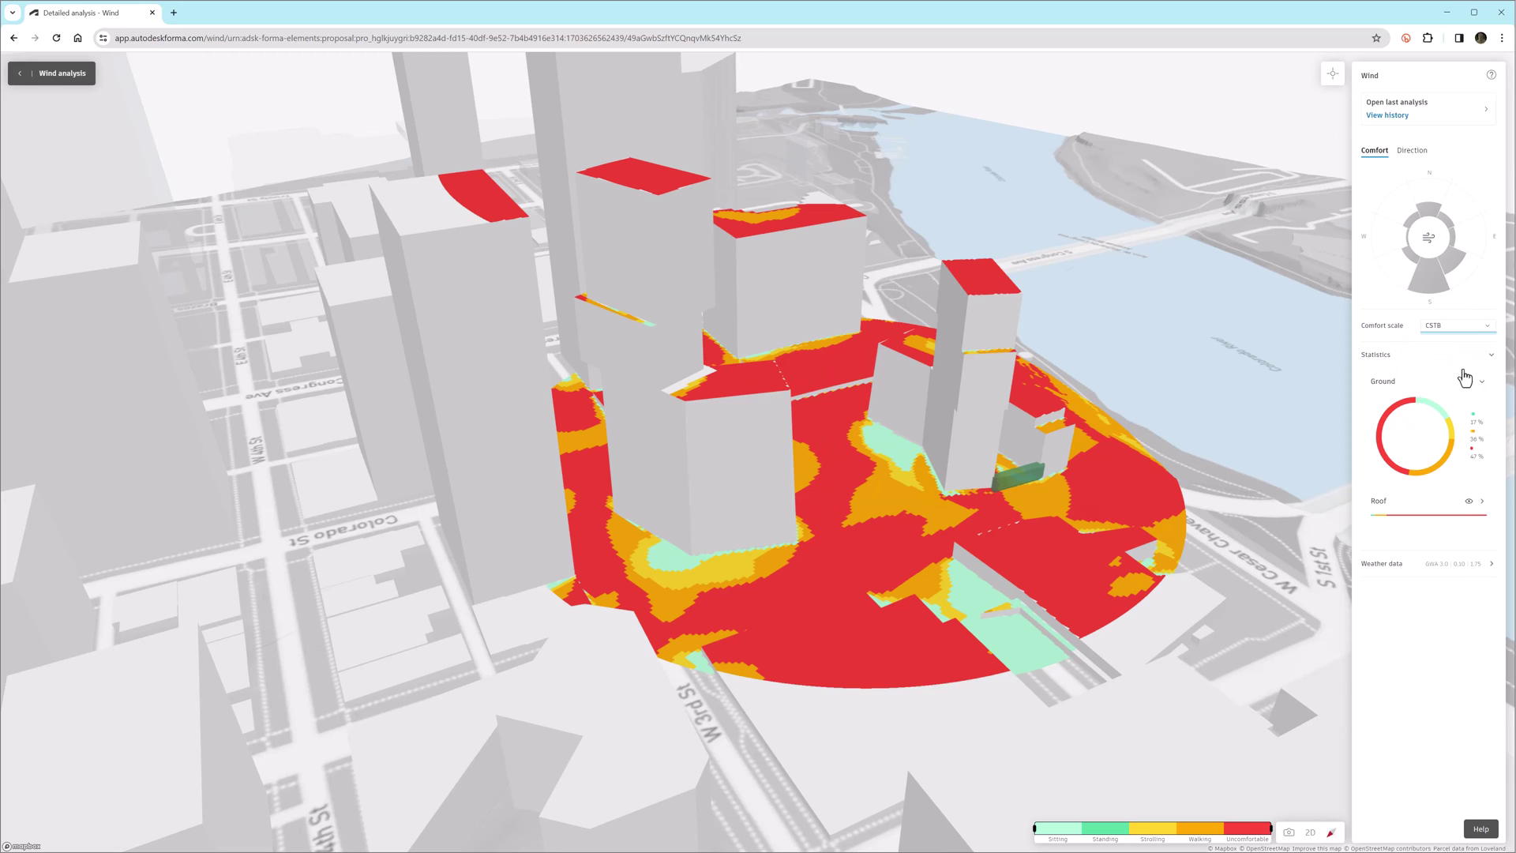
click(1490, 330)
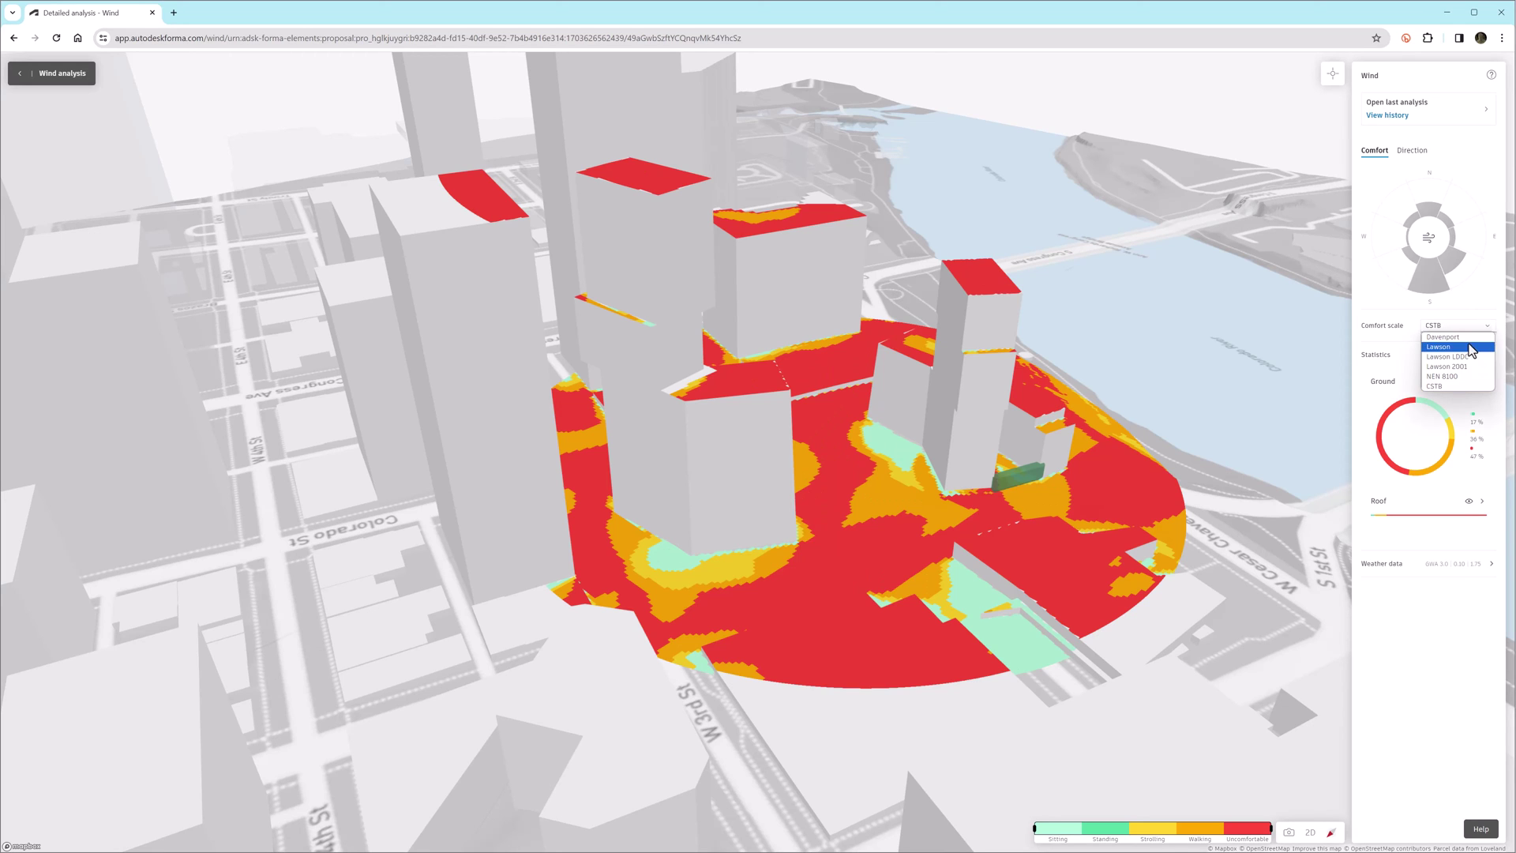
click(1471, 348)
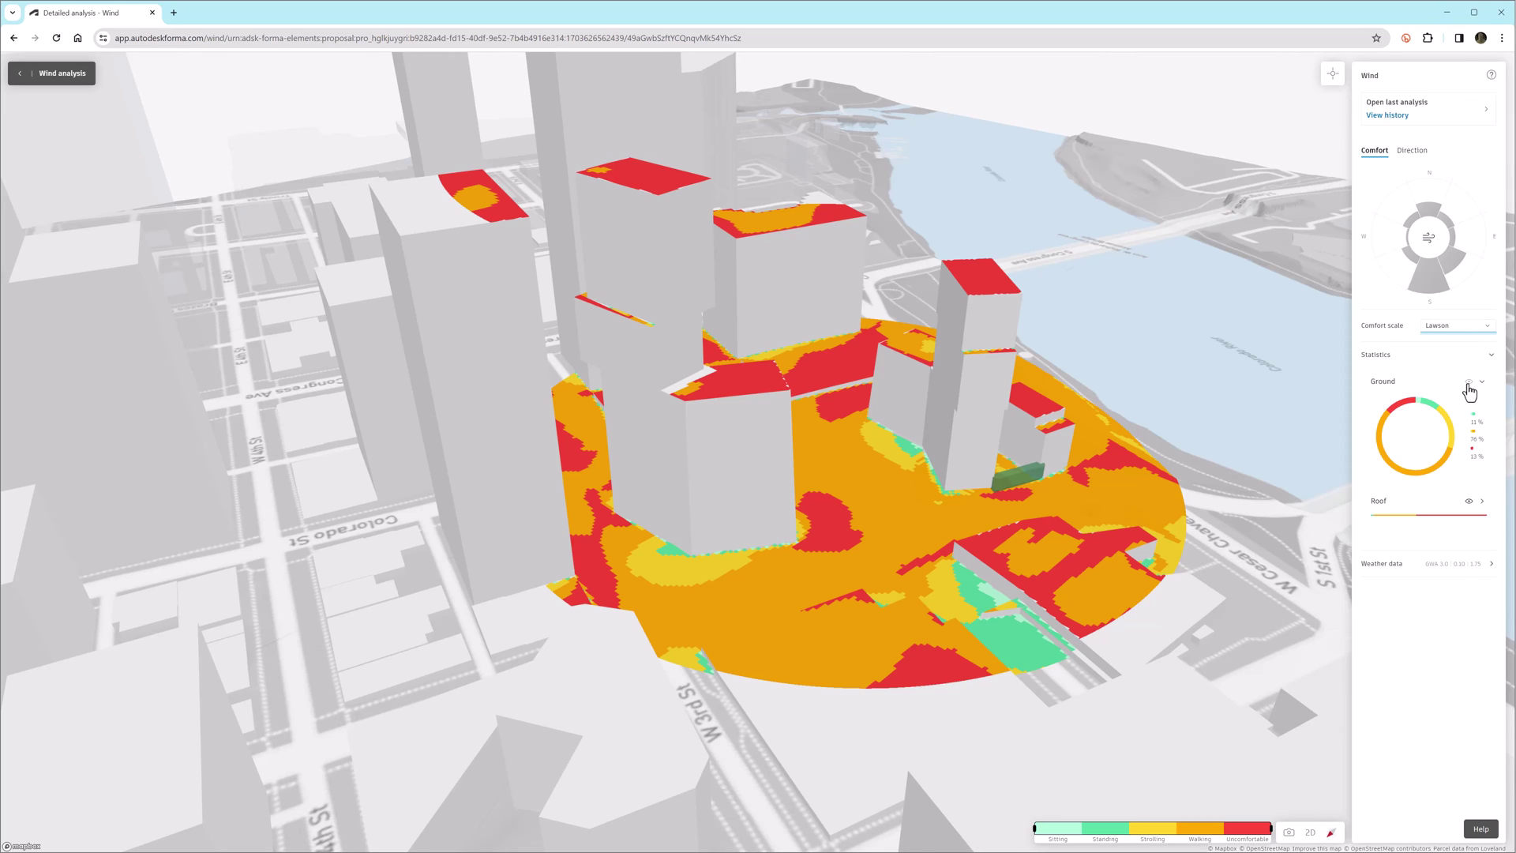
Step: Show wind-speed results with streamlines for southerly wind, orbiting to inspect them
click(1413, 152)
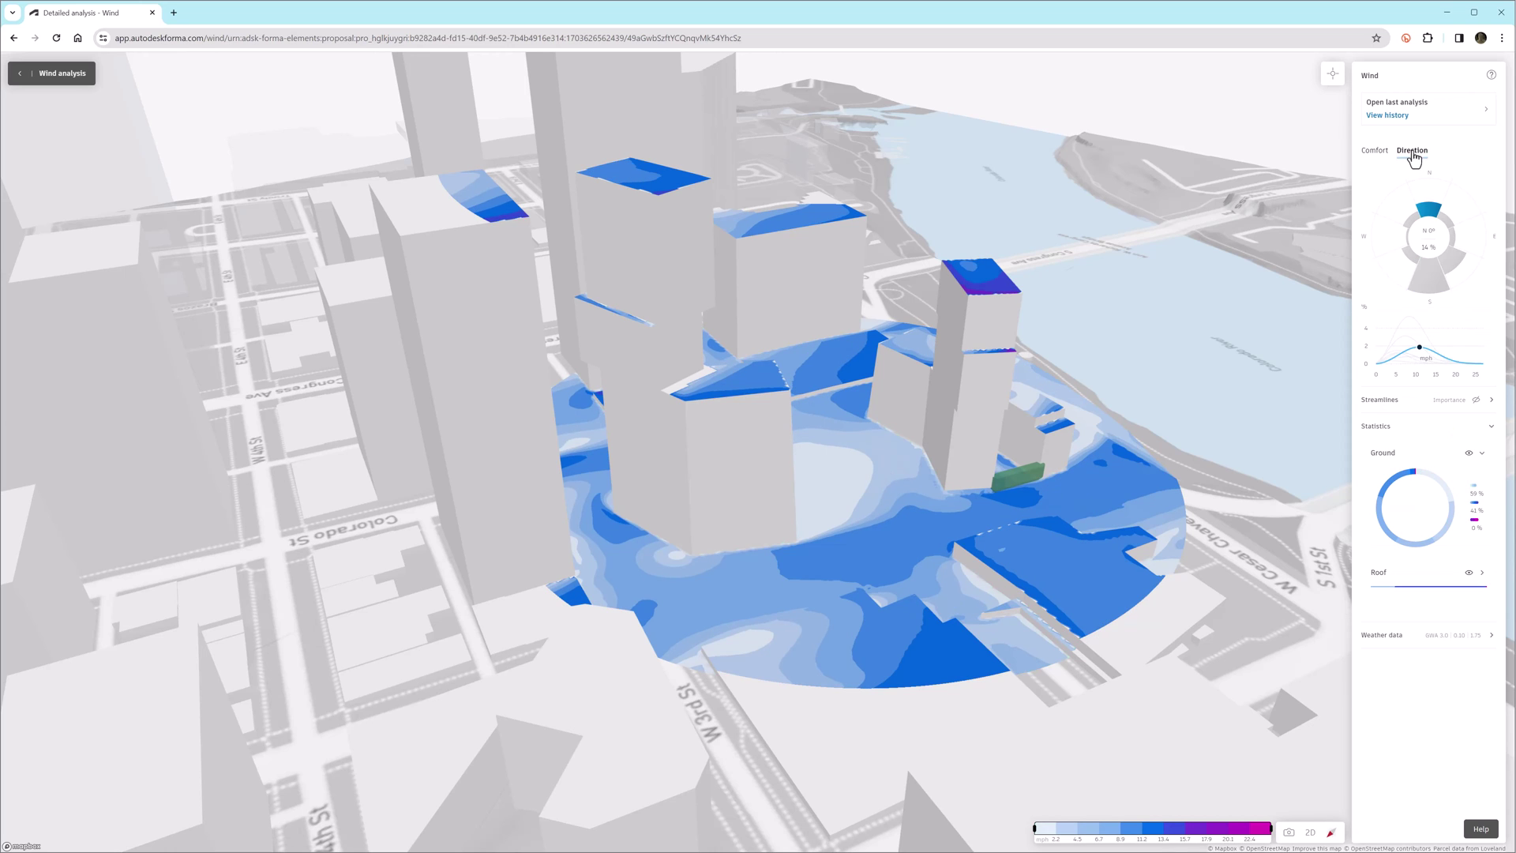
mouse_move(1470, 353)
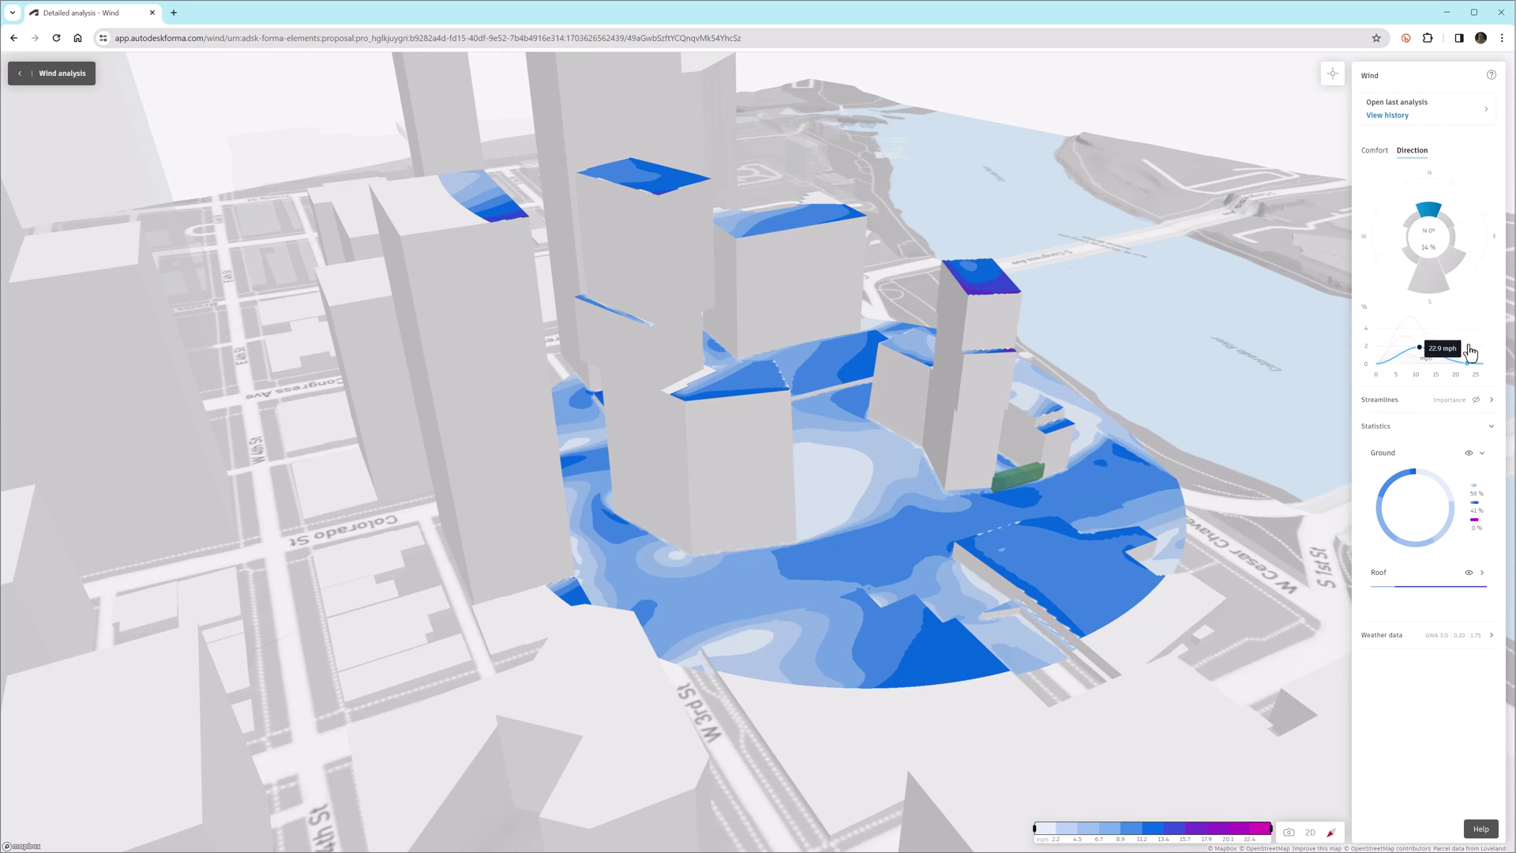
click(1475, 400)
drag(932, 390, 609, 388)
scroll(608, 379, down, 10)
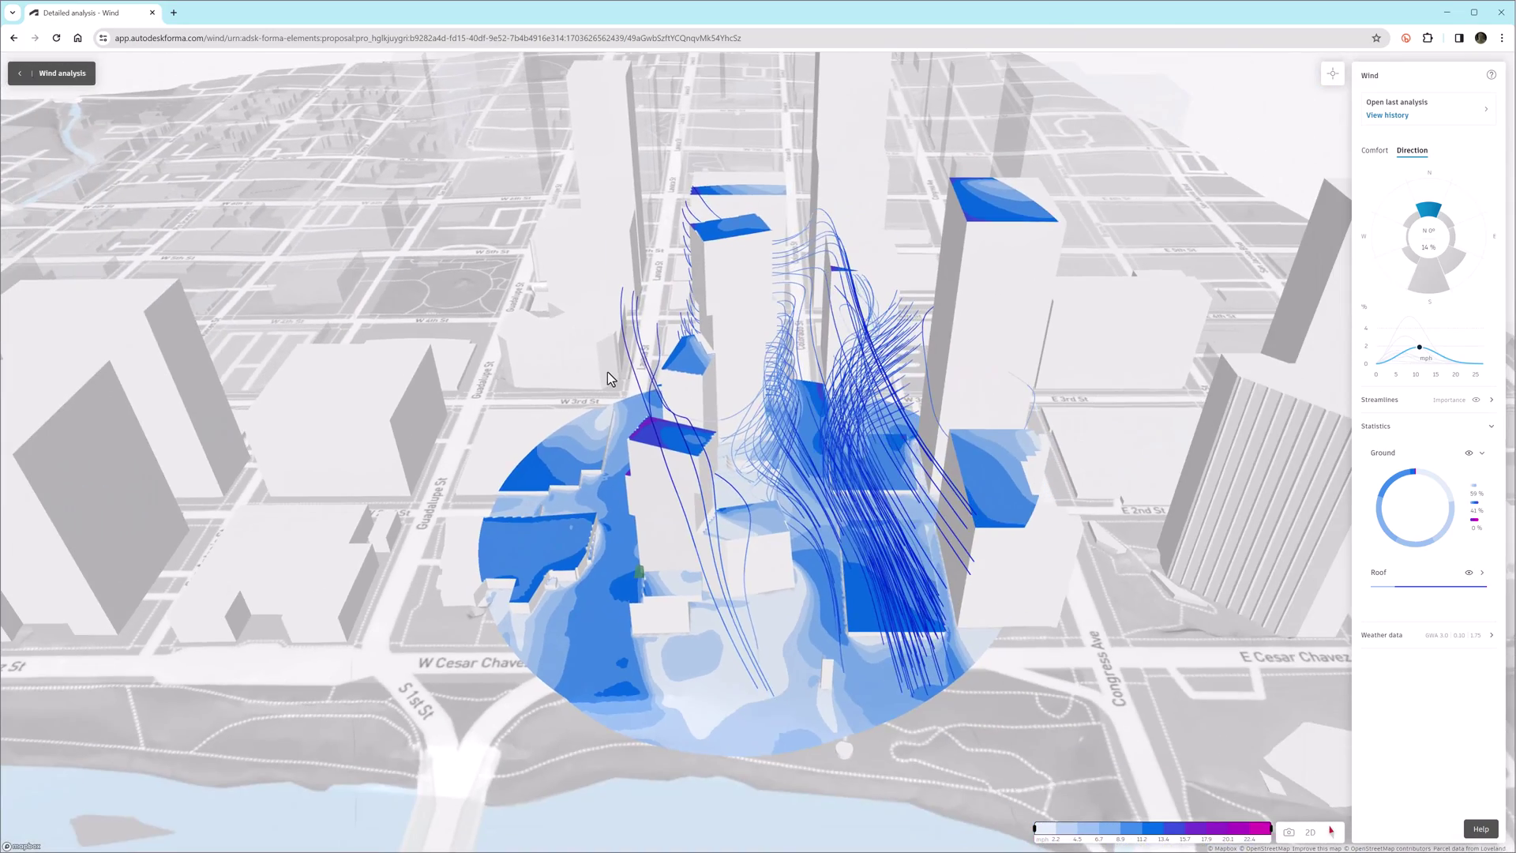
drag(743, 392, 1317, 287)
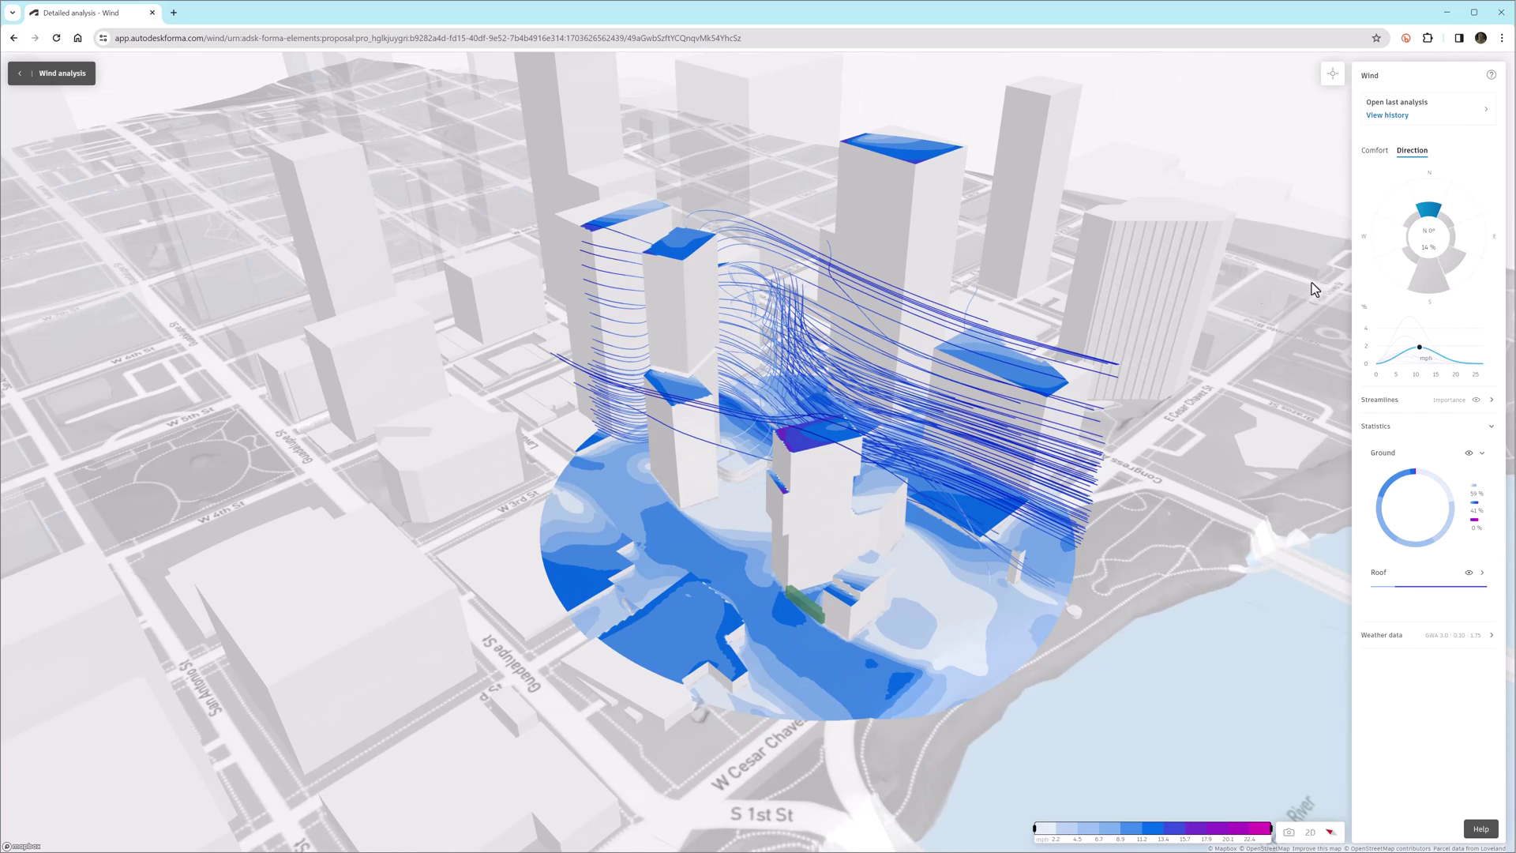
click(1440, 281)
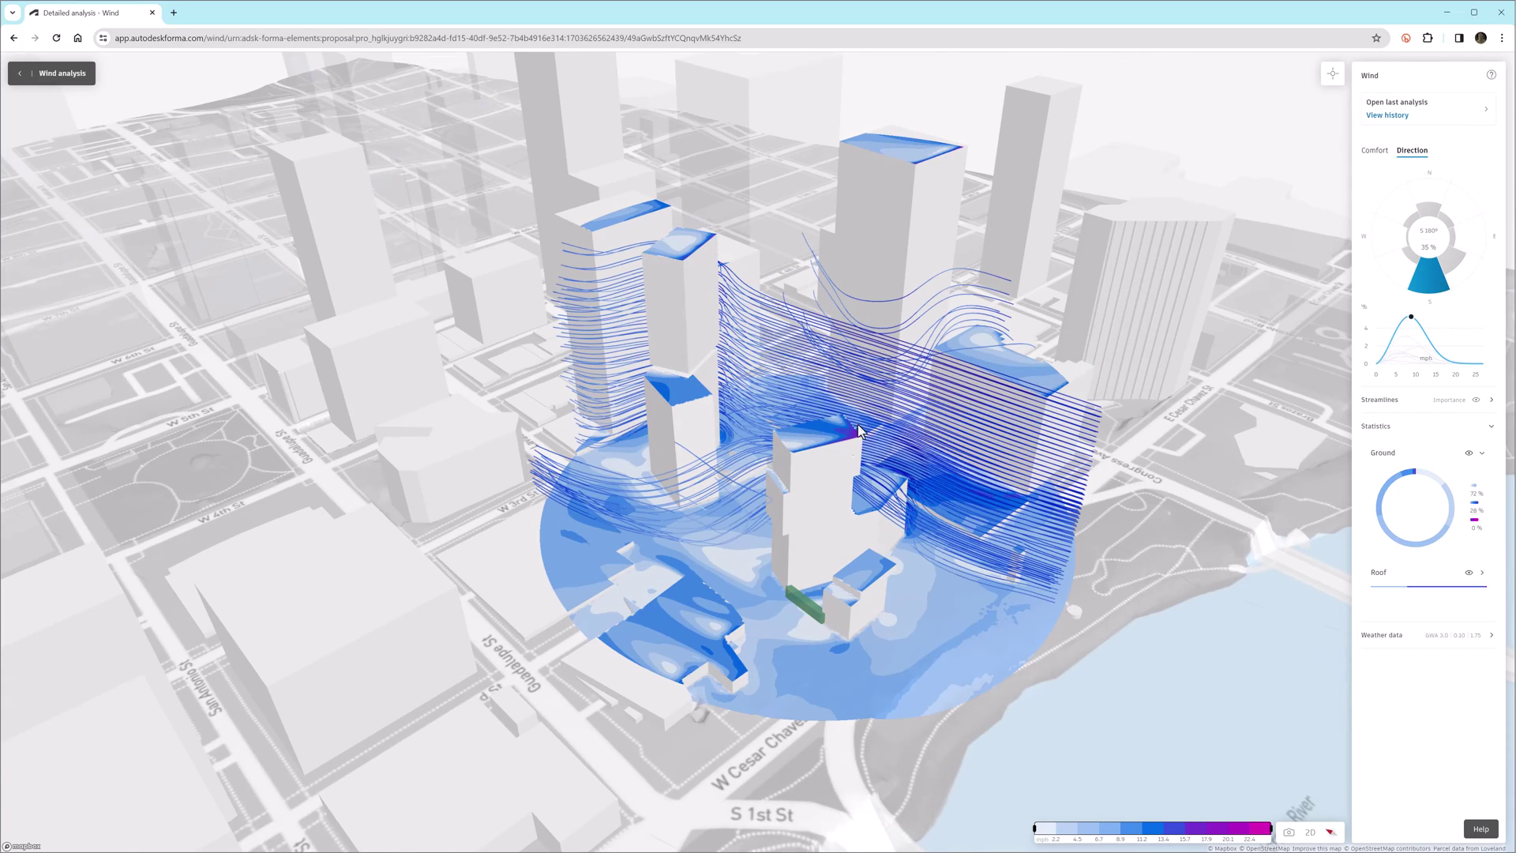
drag(669, 419, 552, 331)
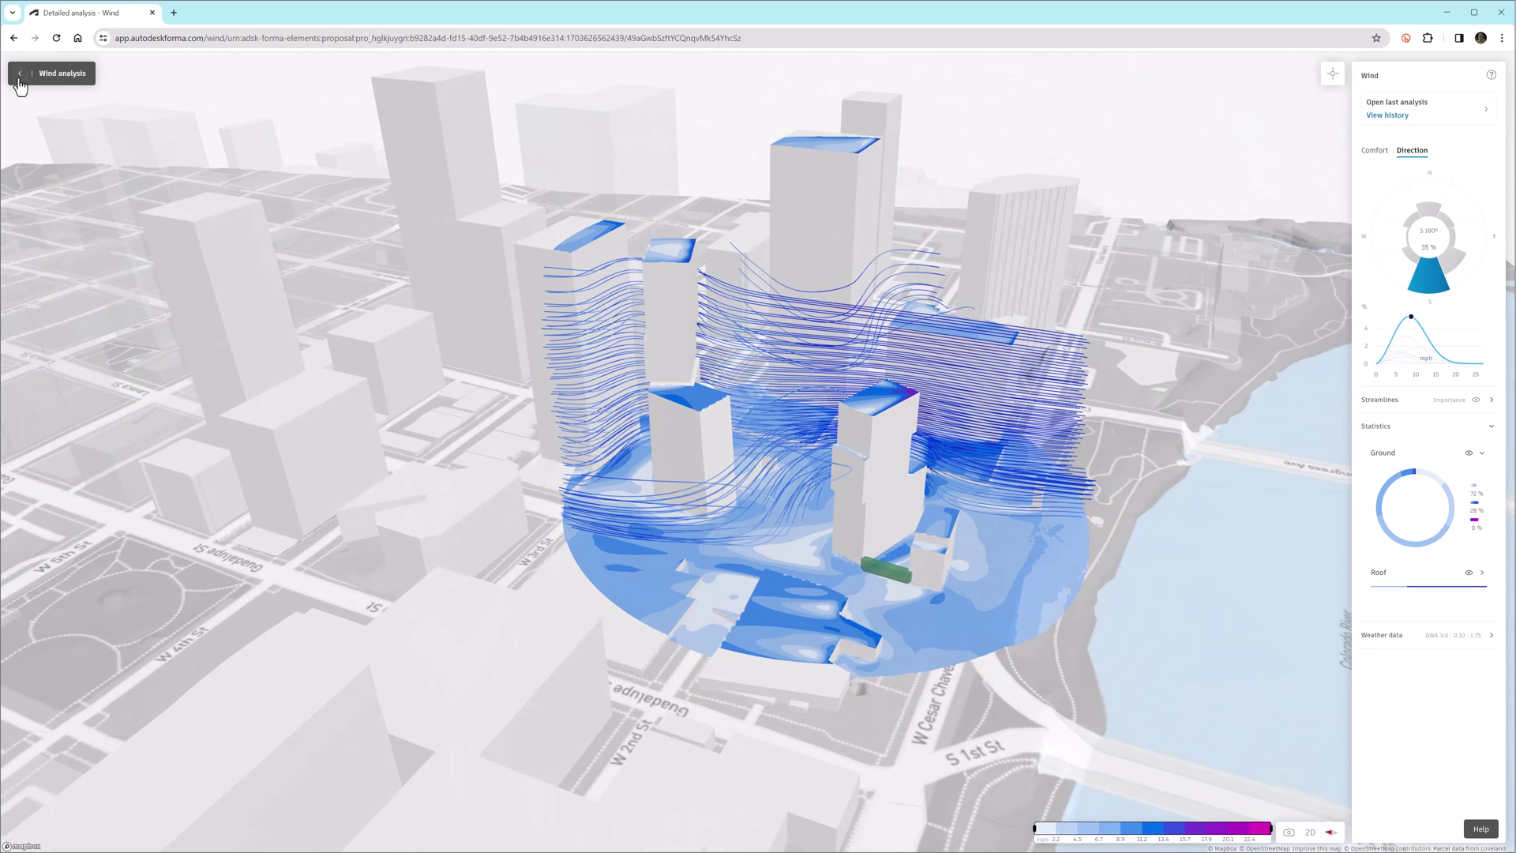
Step: Switch to Exploration A - Rhino and open its October 28 wind analysis
click(19, 74)
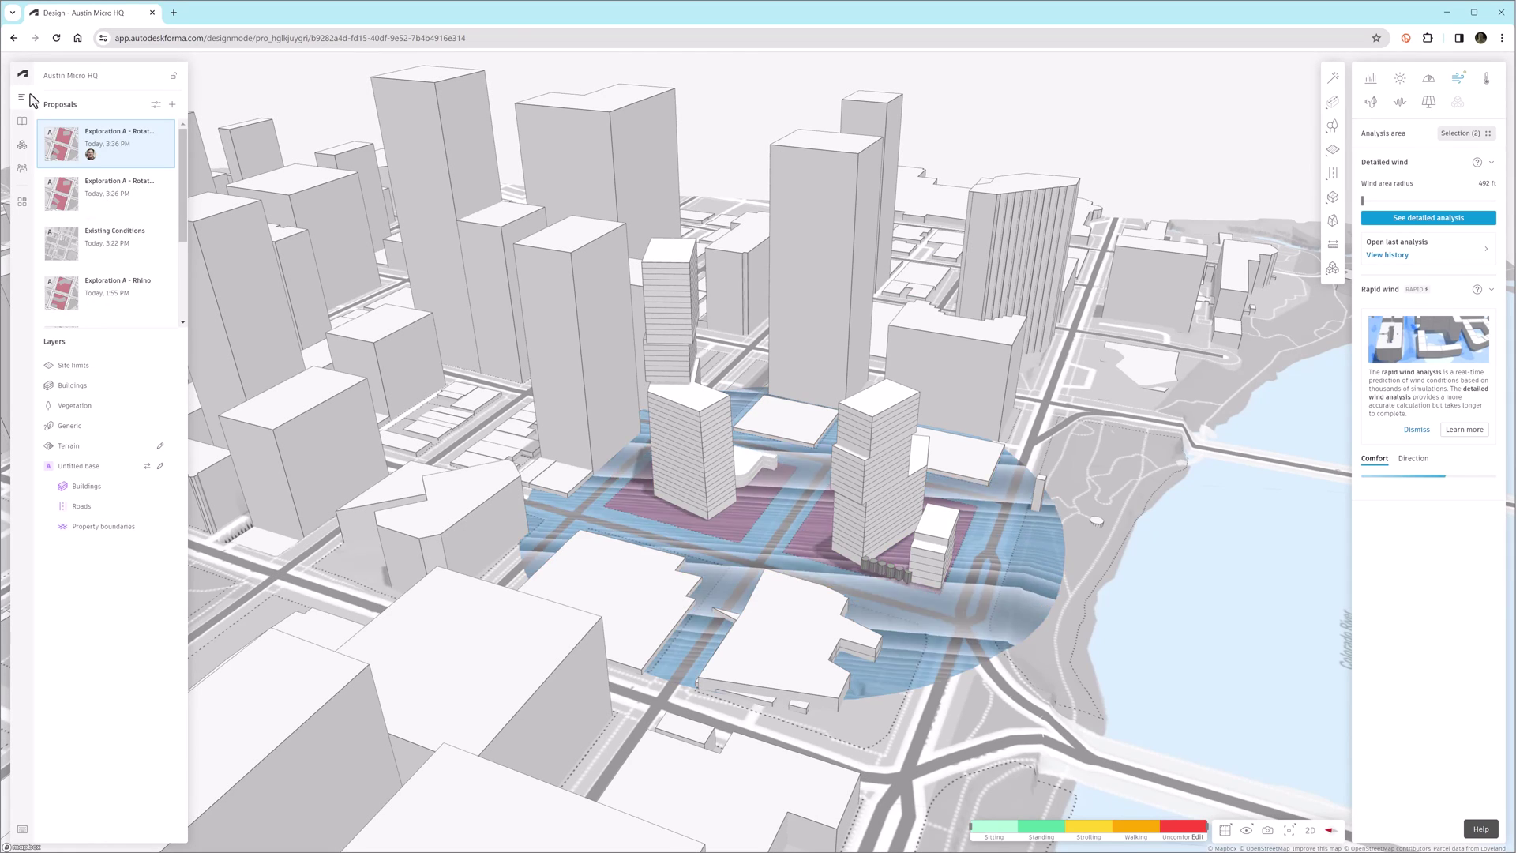
click(125, 289)
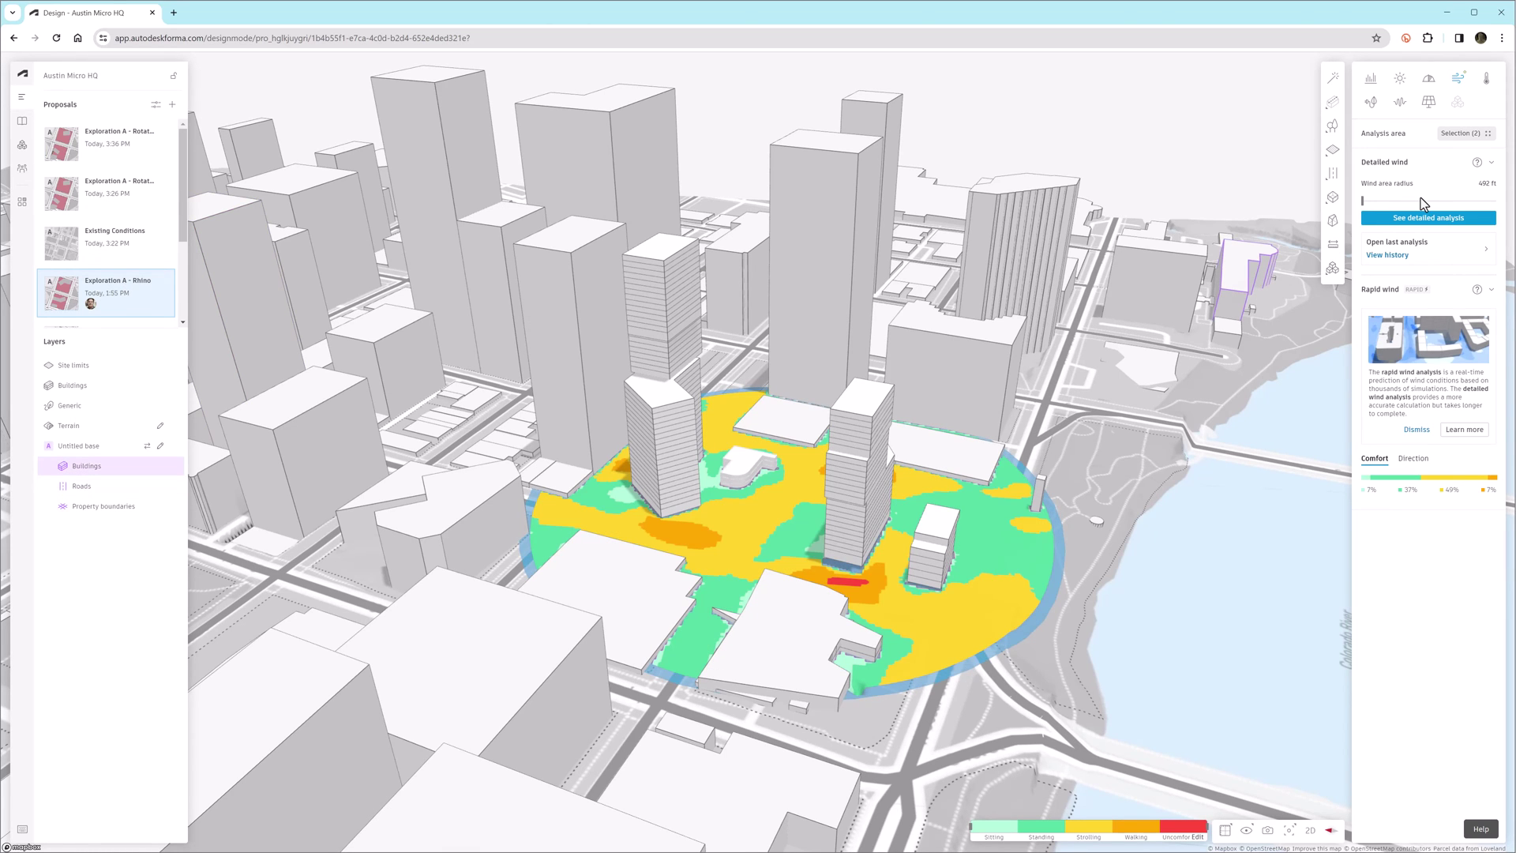
click(1388, 254)
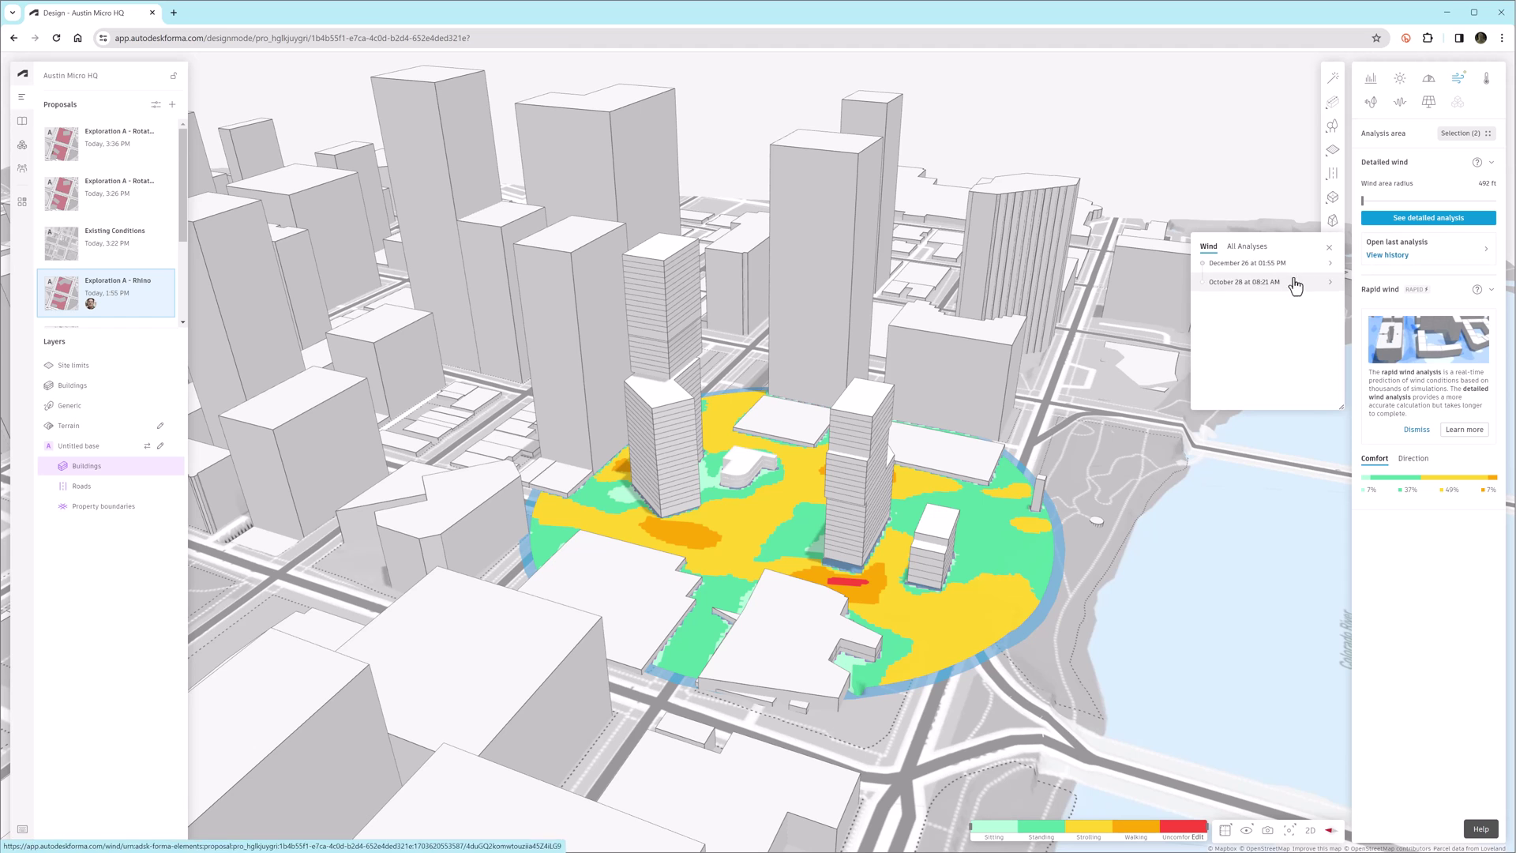
click(1238, 283)
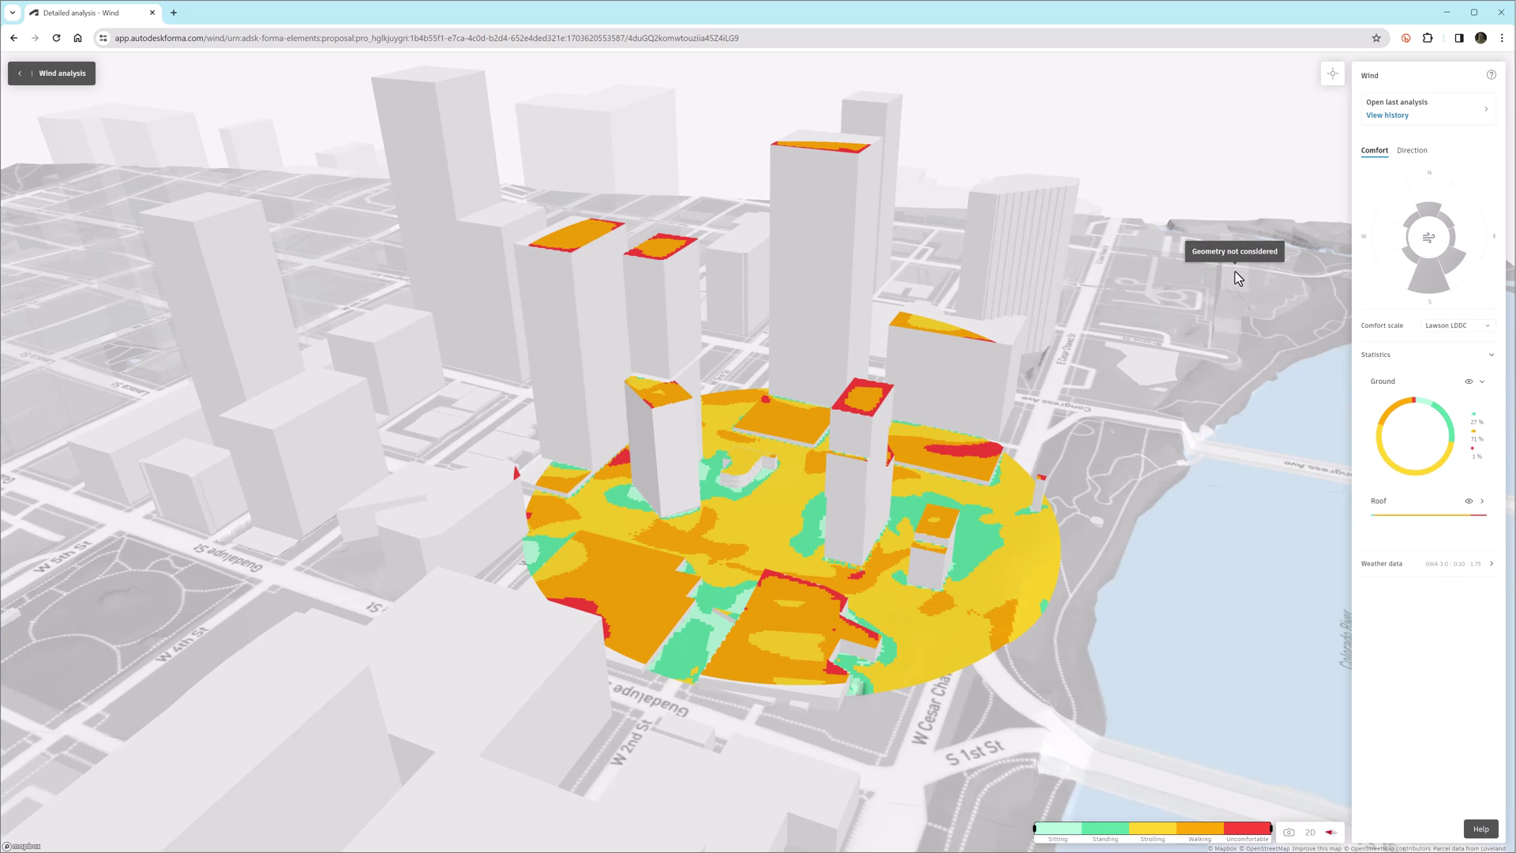
Step: Turn on streamlines for southerly wind and orbit the view to inspect them
click(1412, 151)
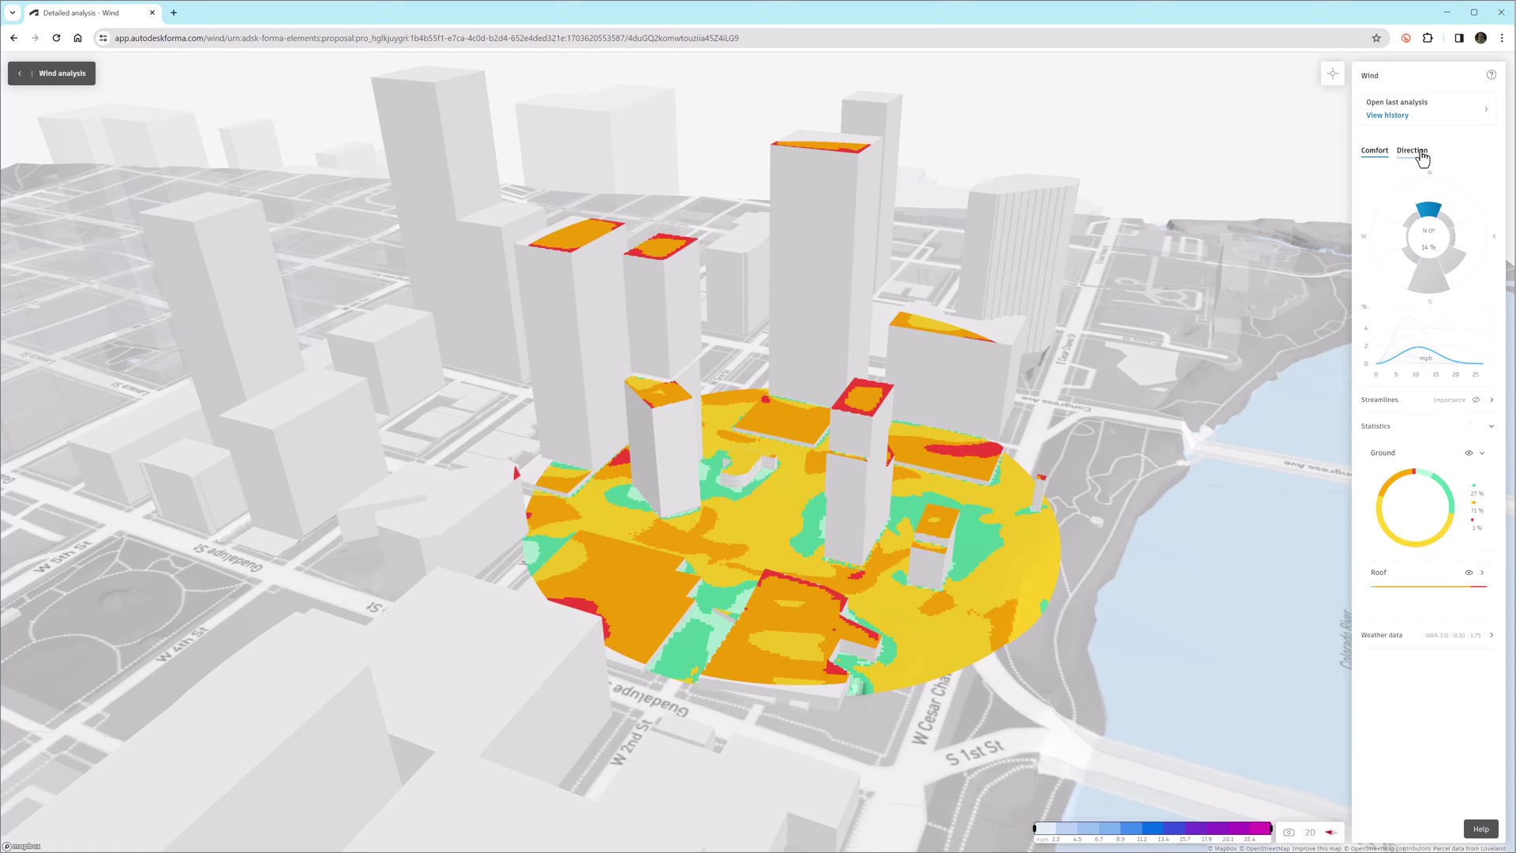
click(1475, 401)
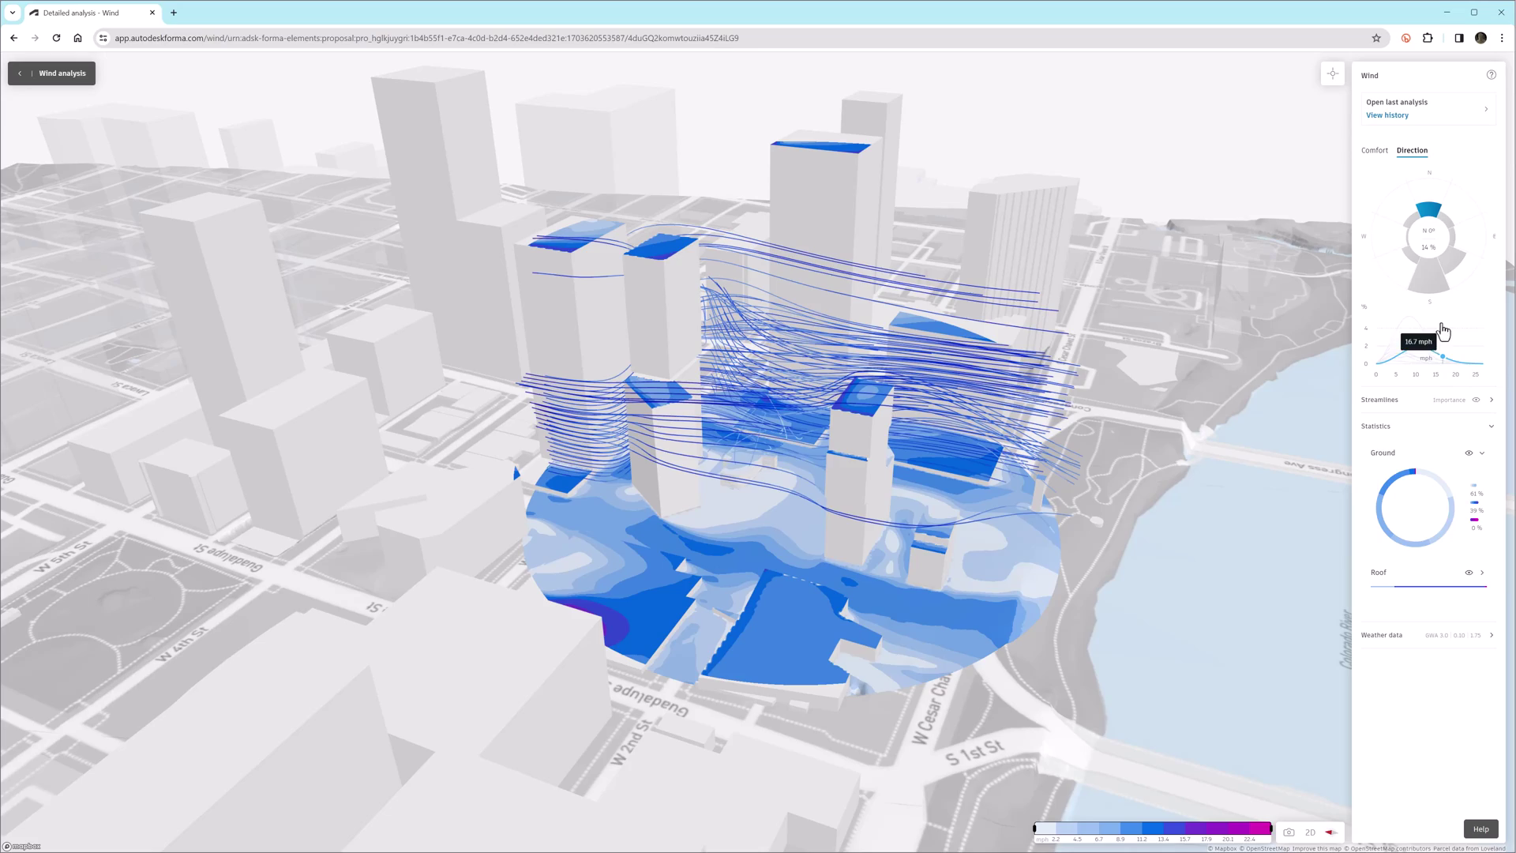
right_drag(861, 335, 595, 346)
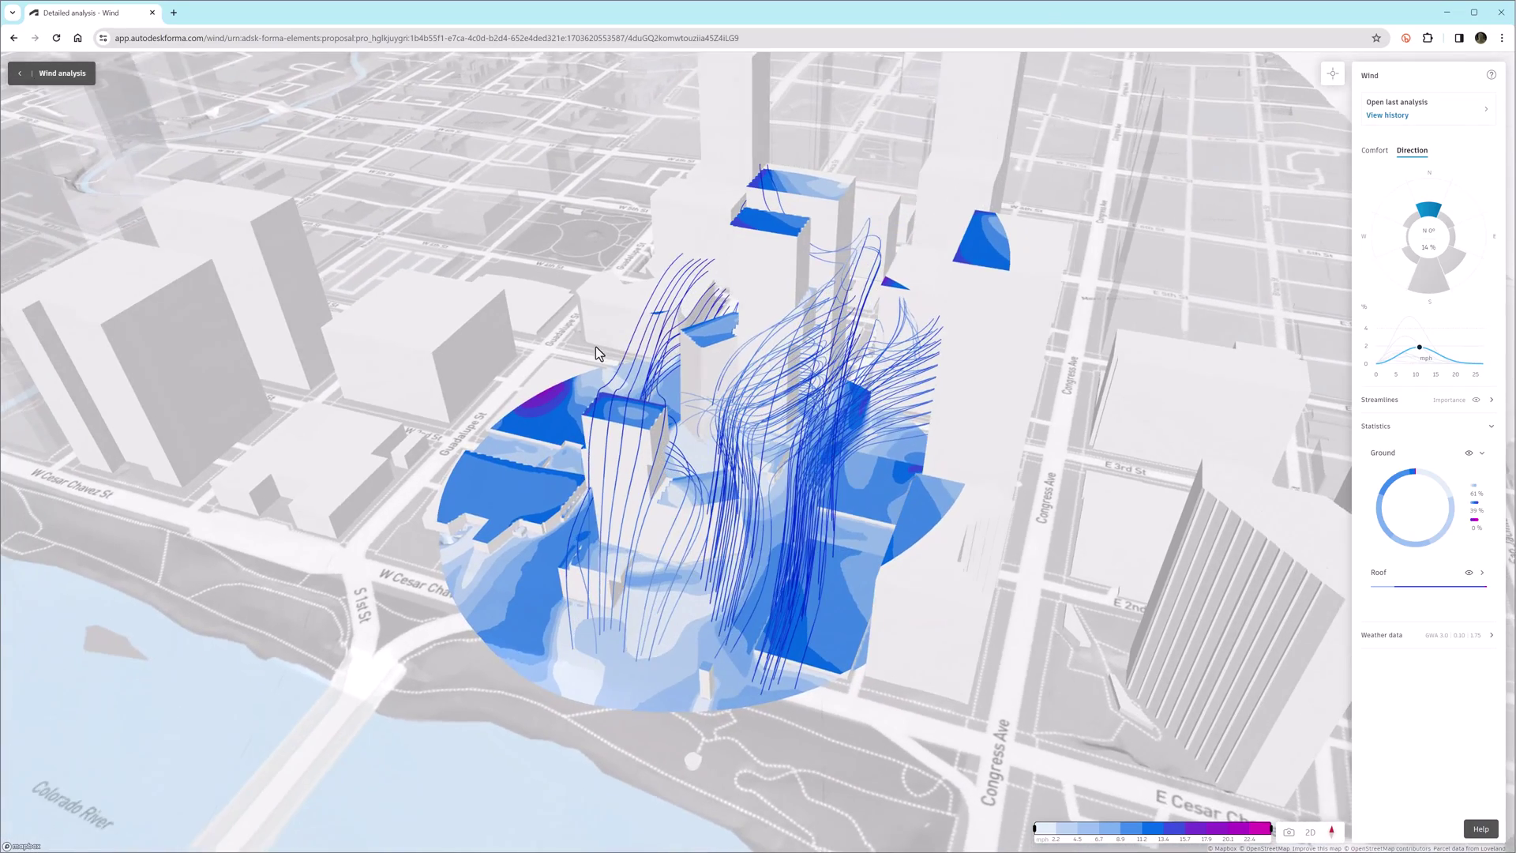
click(1429, 277)
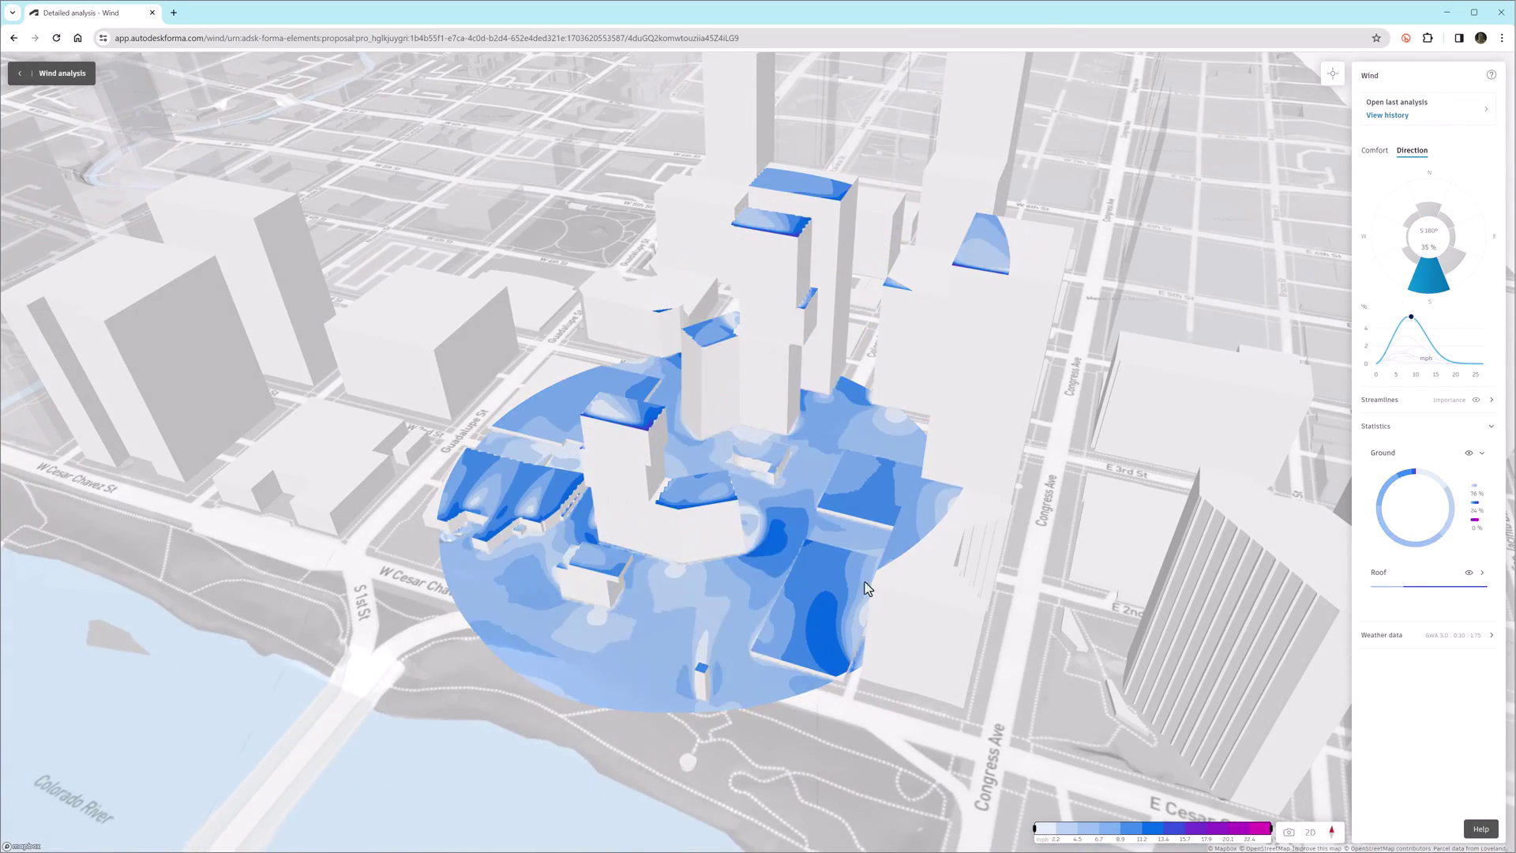
right_drag(608, 534, 903, 529)
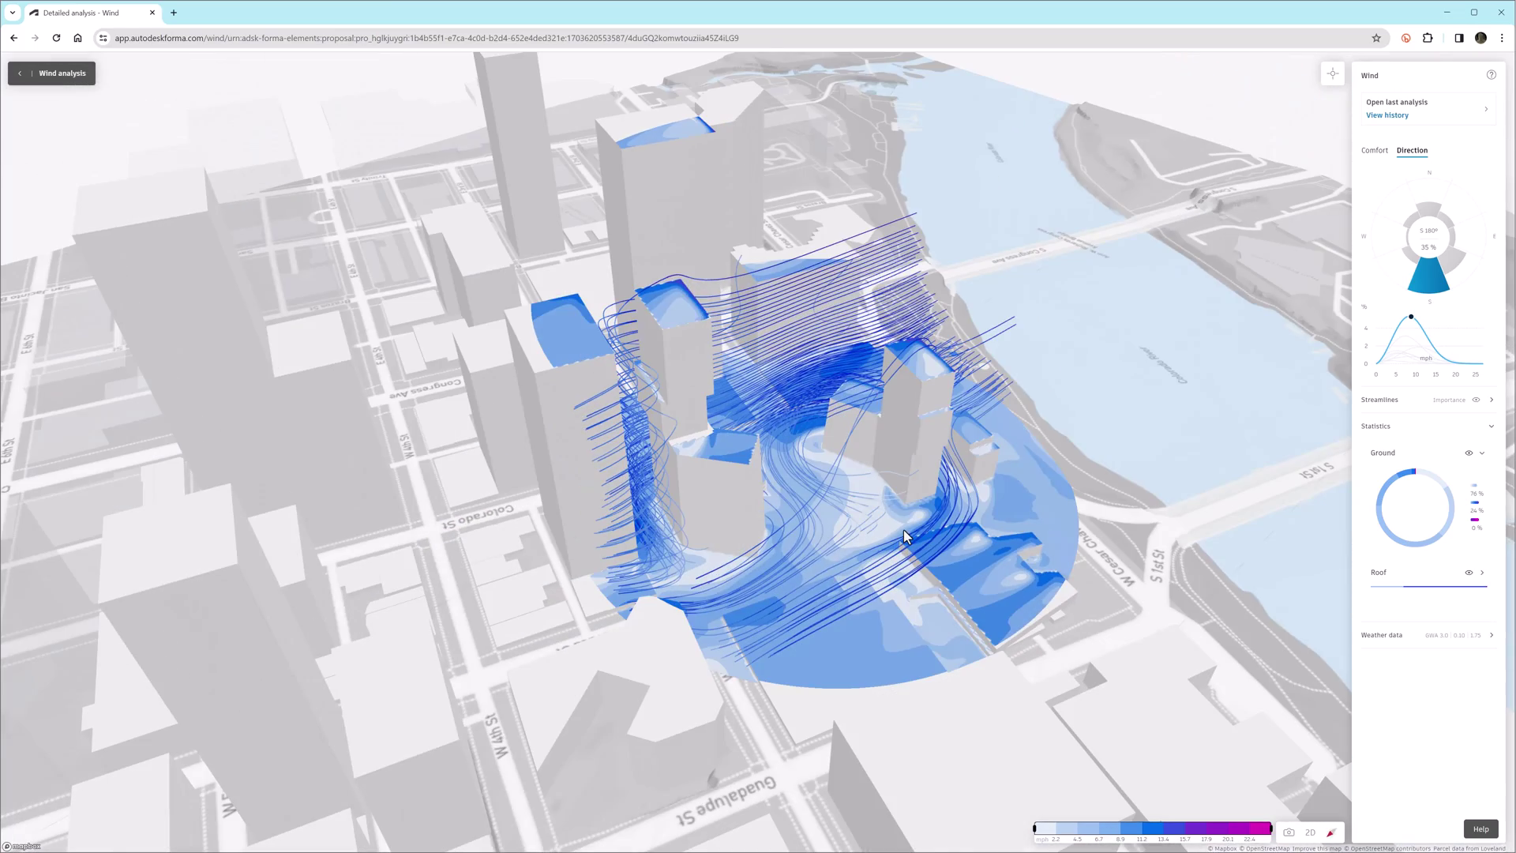
Step: Open this proposal's detailed sun-hours analysis and load the December 21 run
click(20, 76)
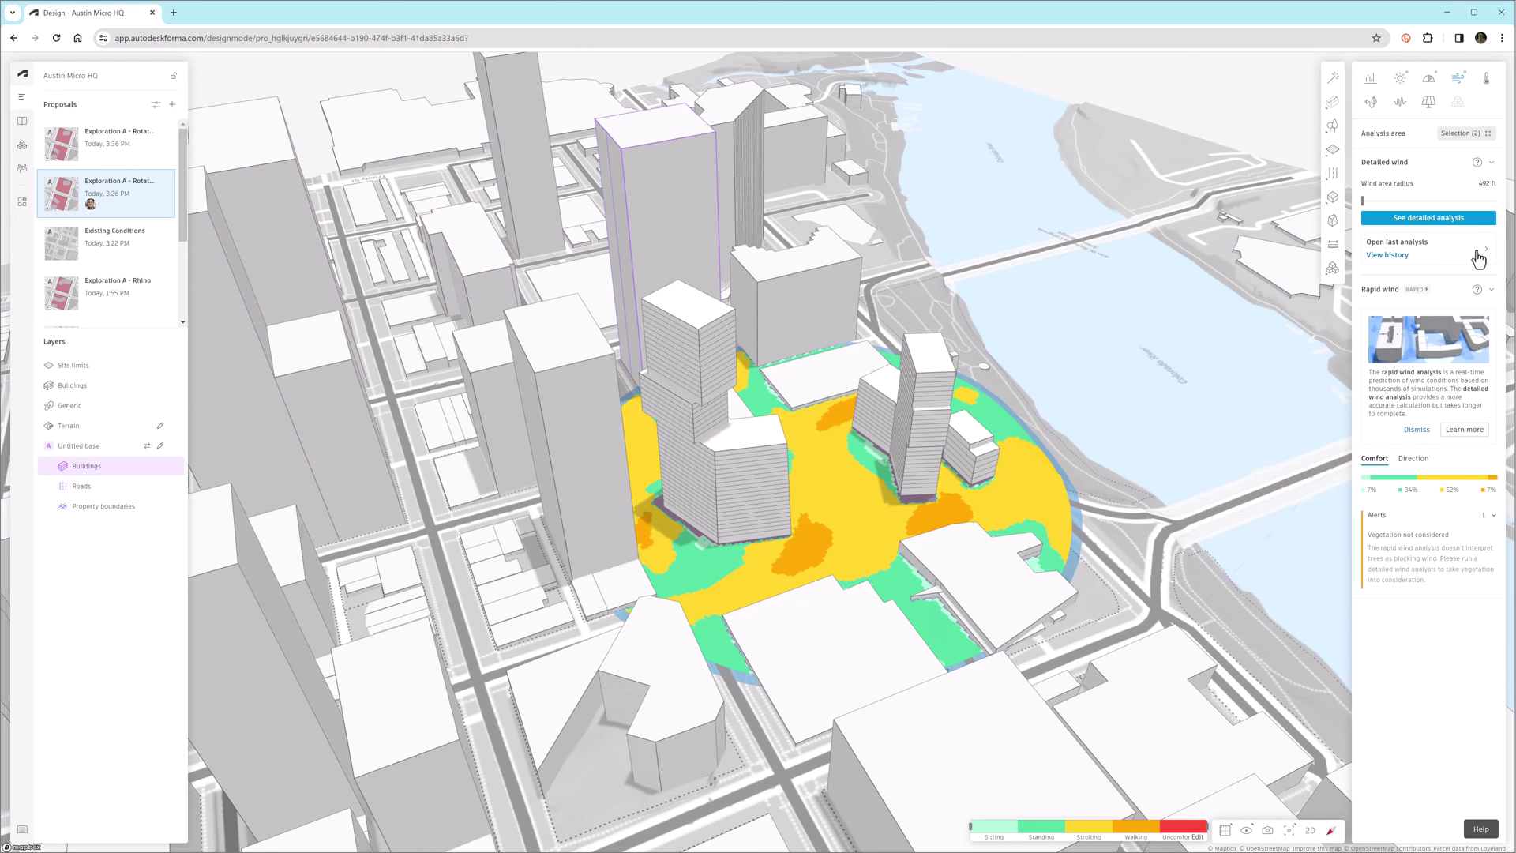
click(1401, 80)
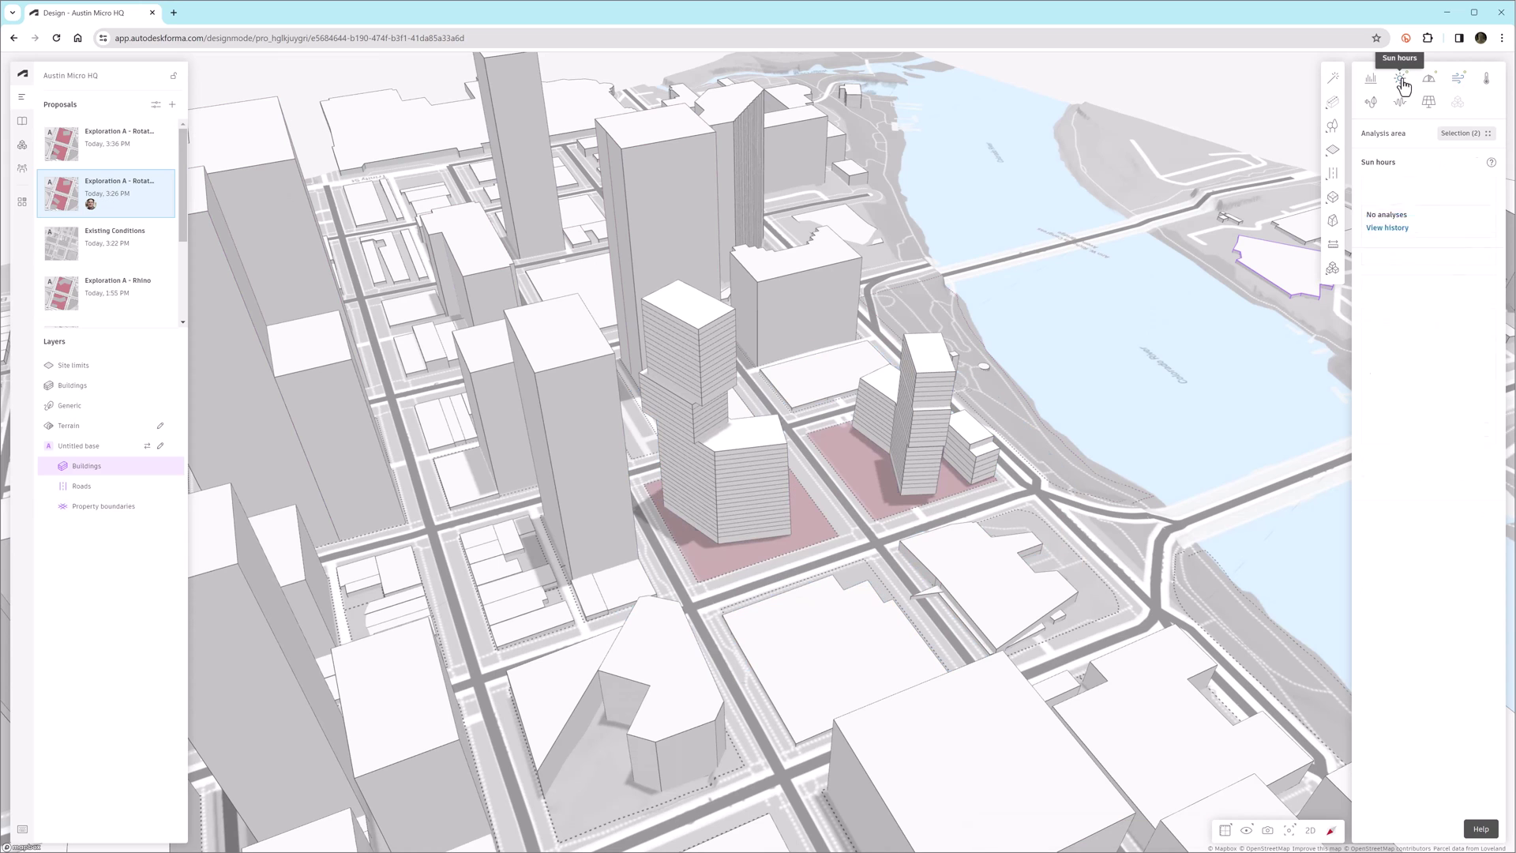
click(1489, 400)
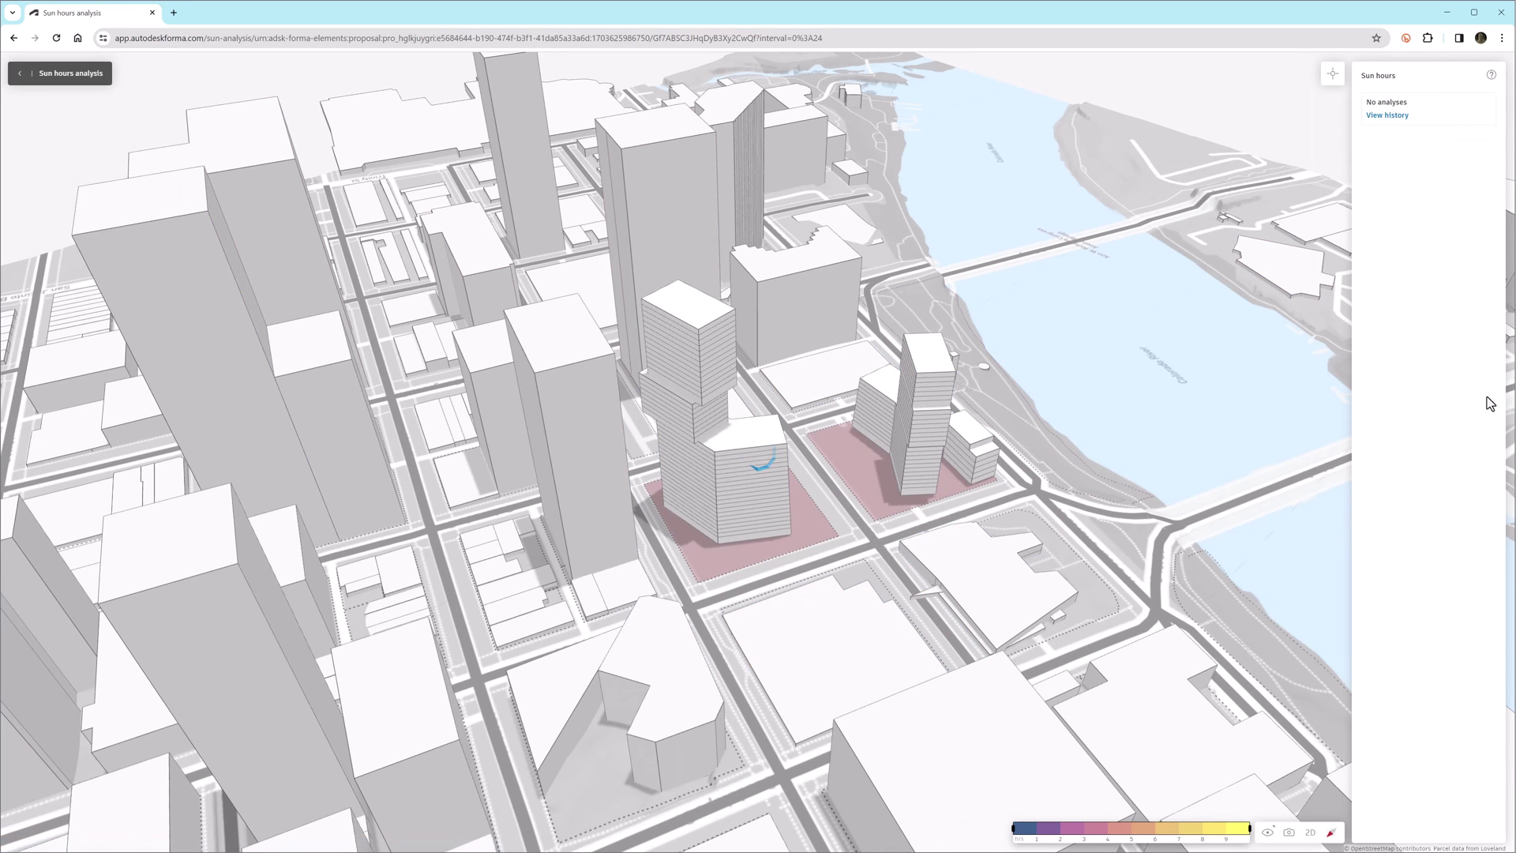
click(1488, 116)
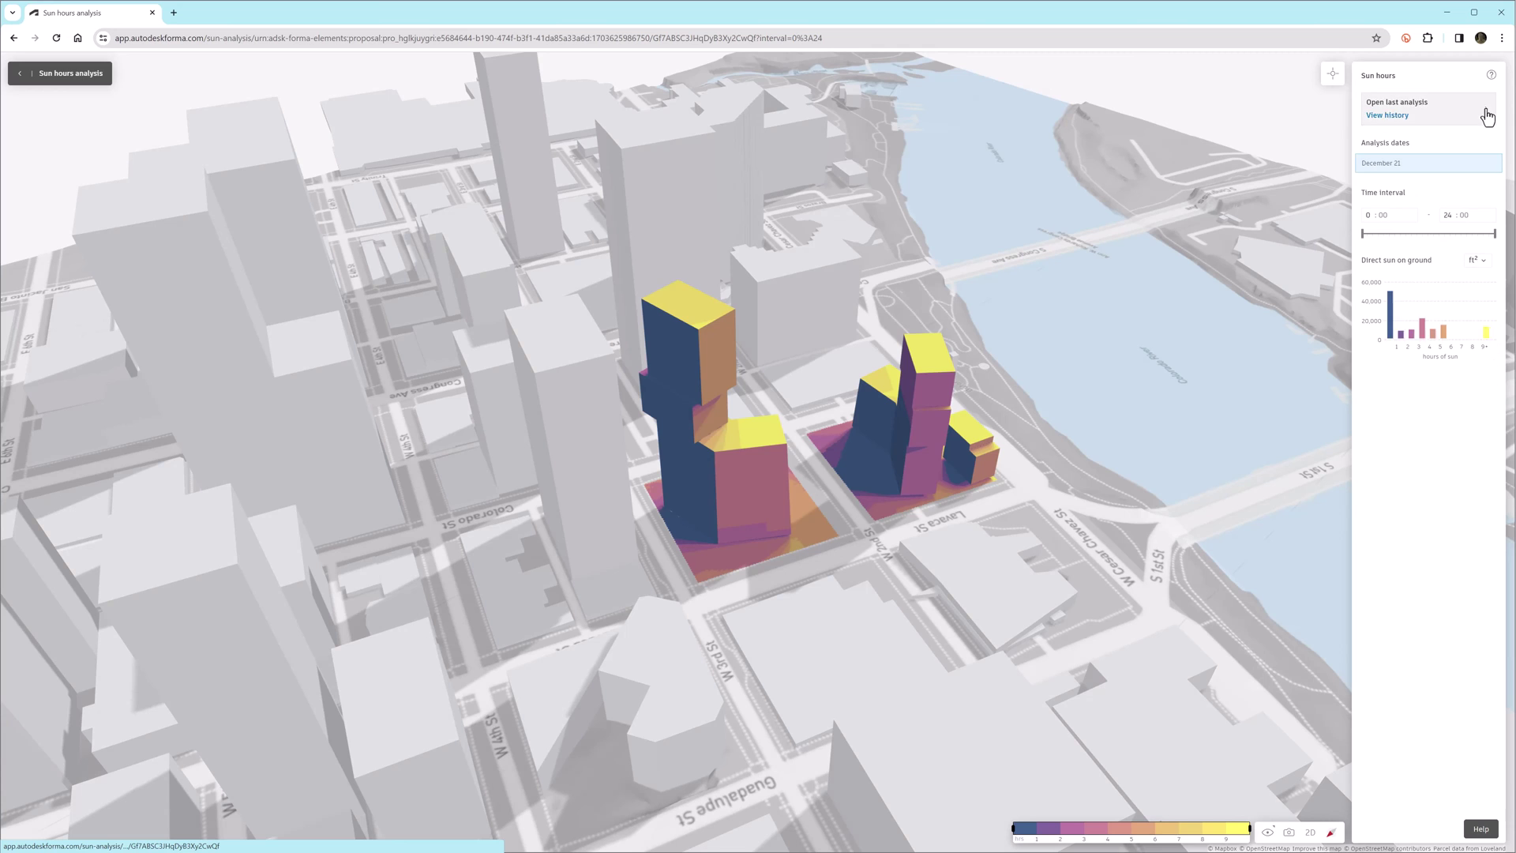
click(1399, 116)
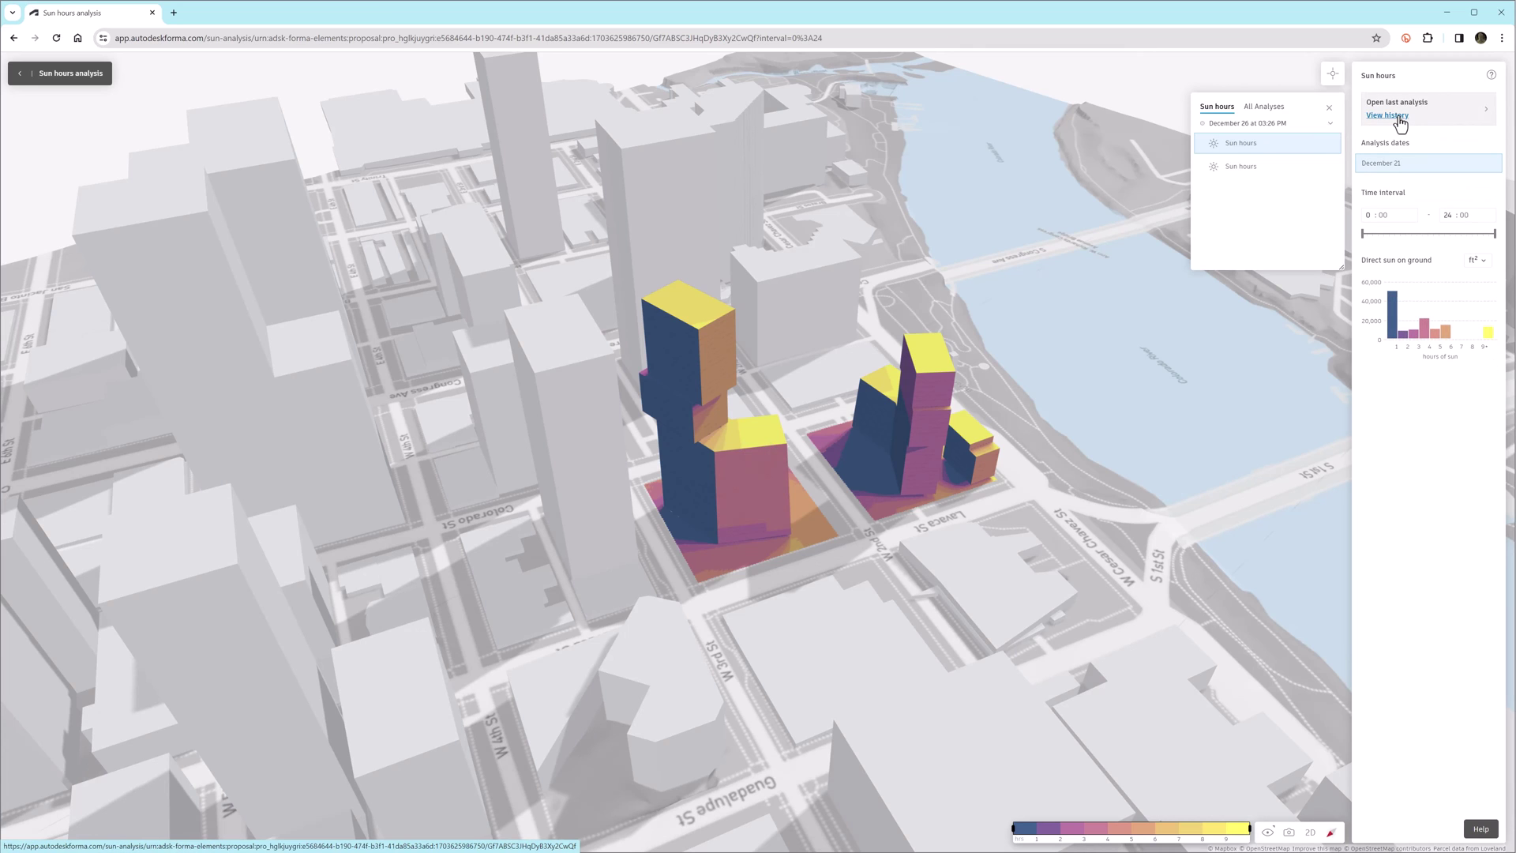
click(1248, 162)
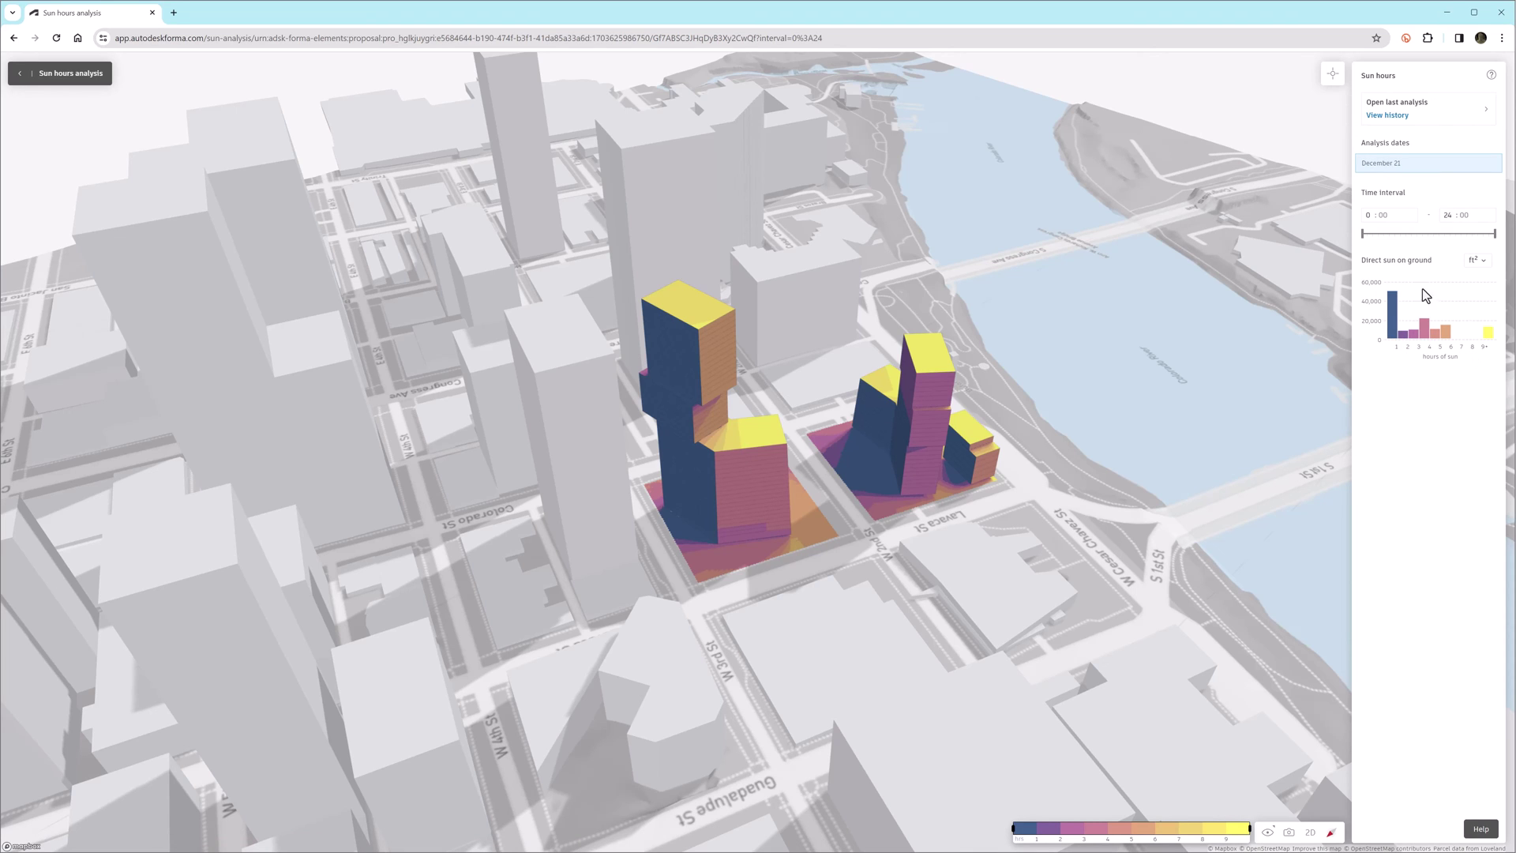
Step: Load the June 21 sun-hours run, then return to design view
click(1387, 116)
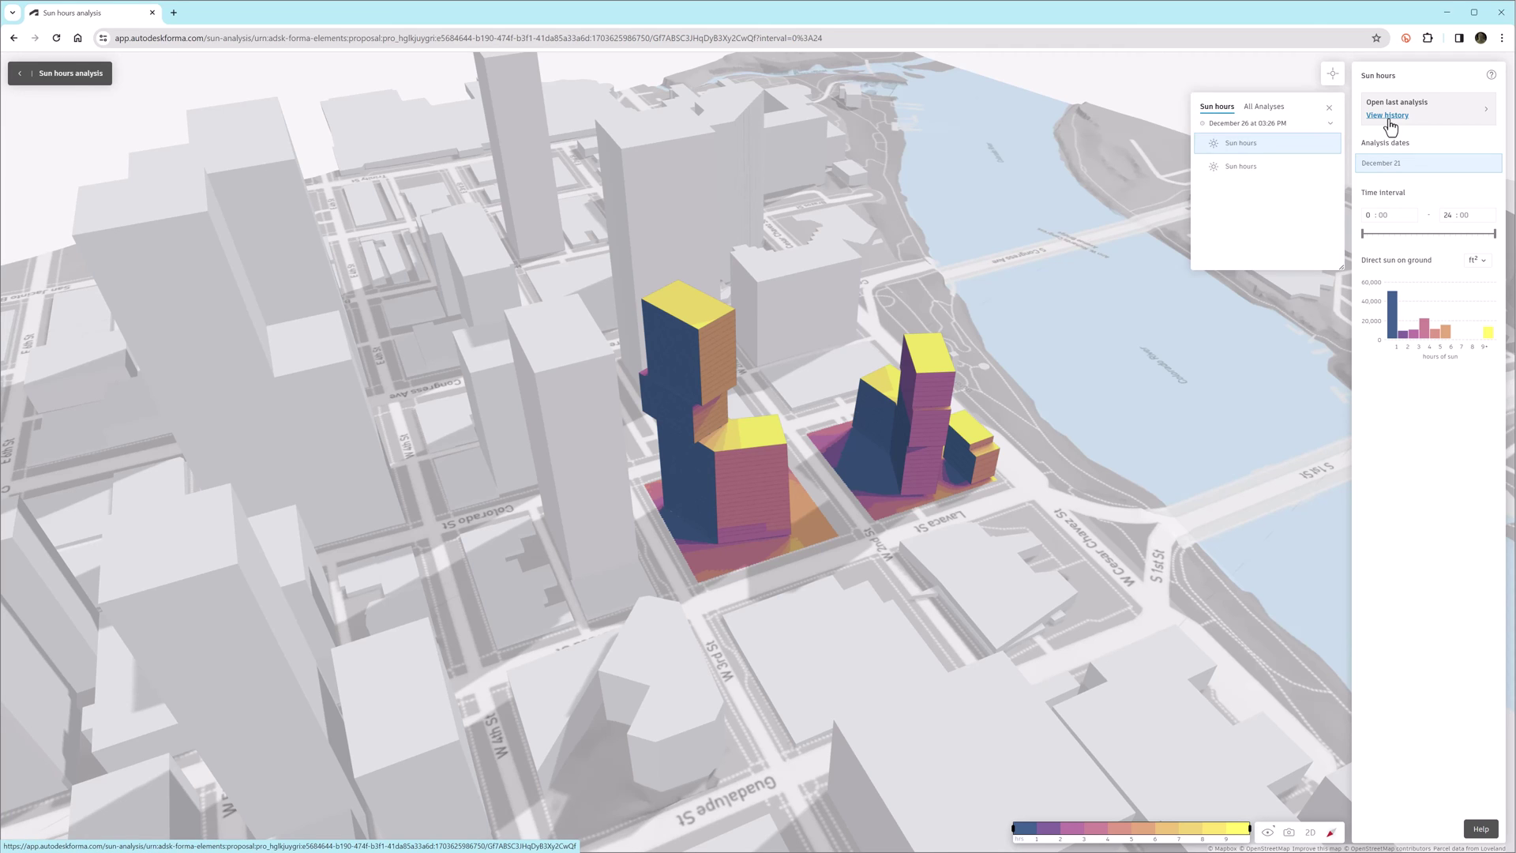
click(1246, 167)
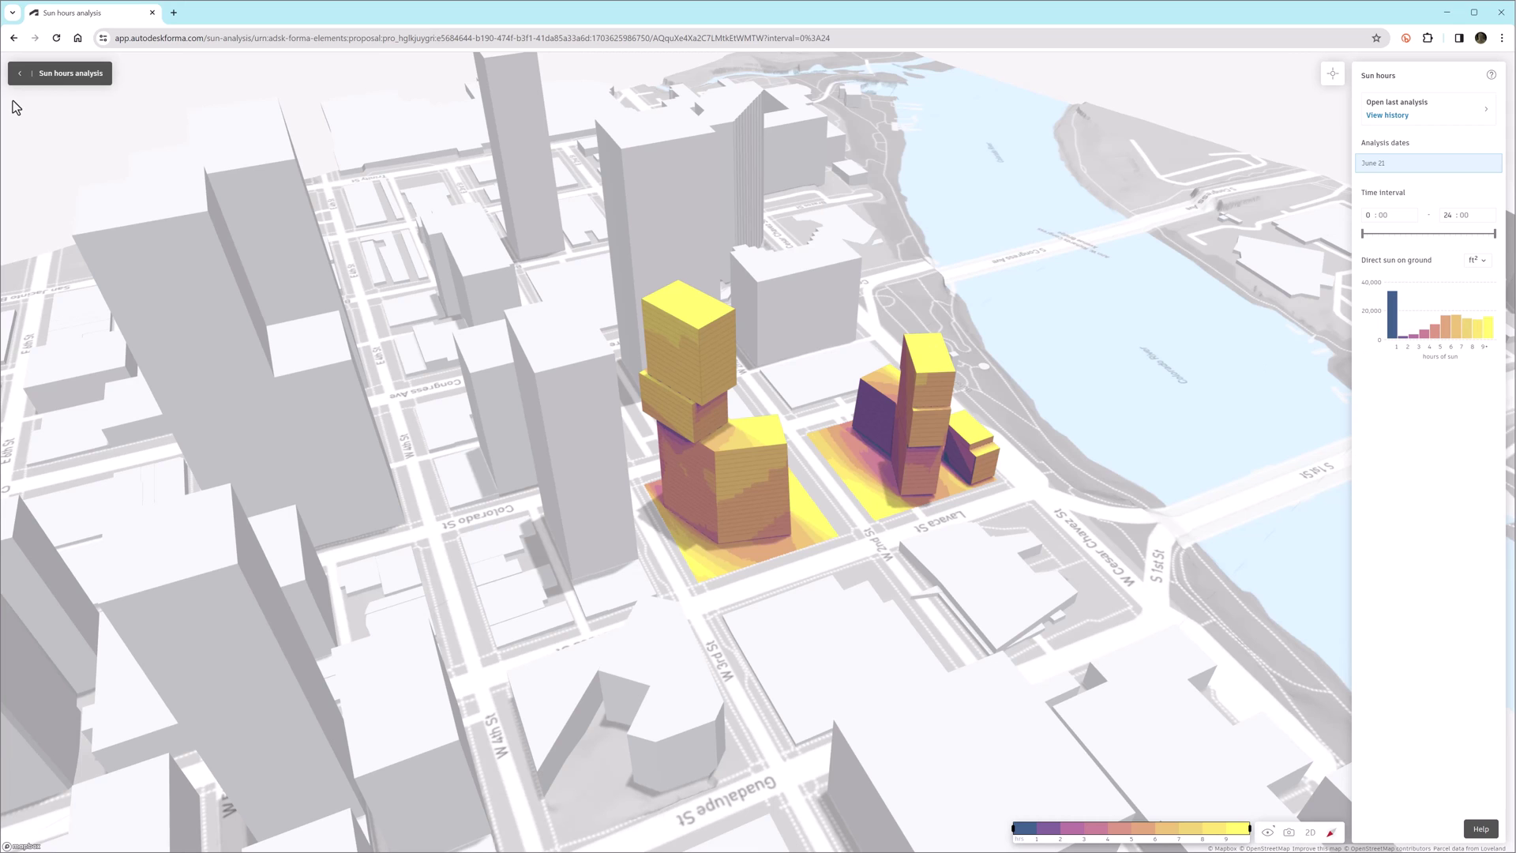
click(23, 76)
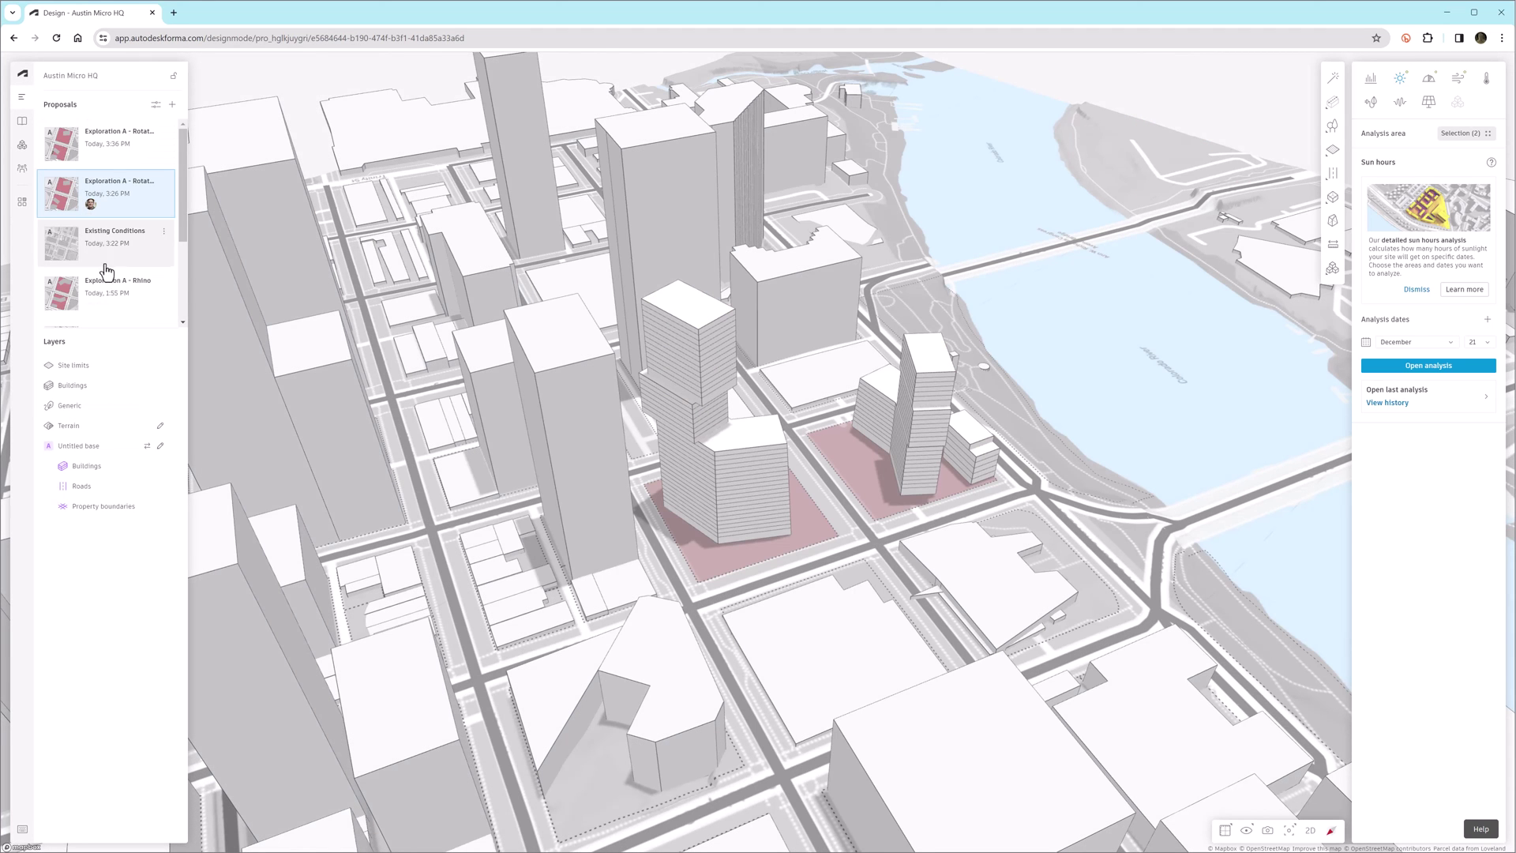
Step: Select Exploration A - Rhino and open its October 28 sun-hours analysis
click(110, 296)
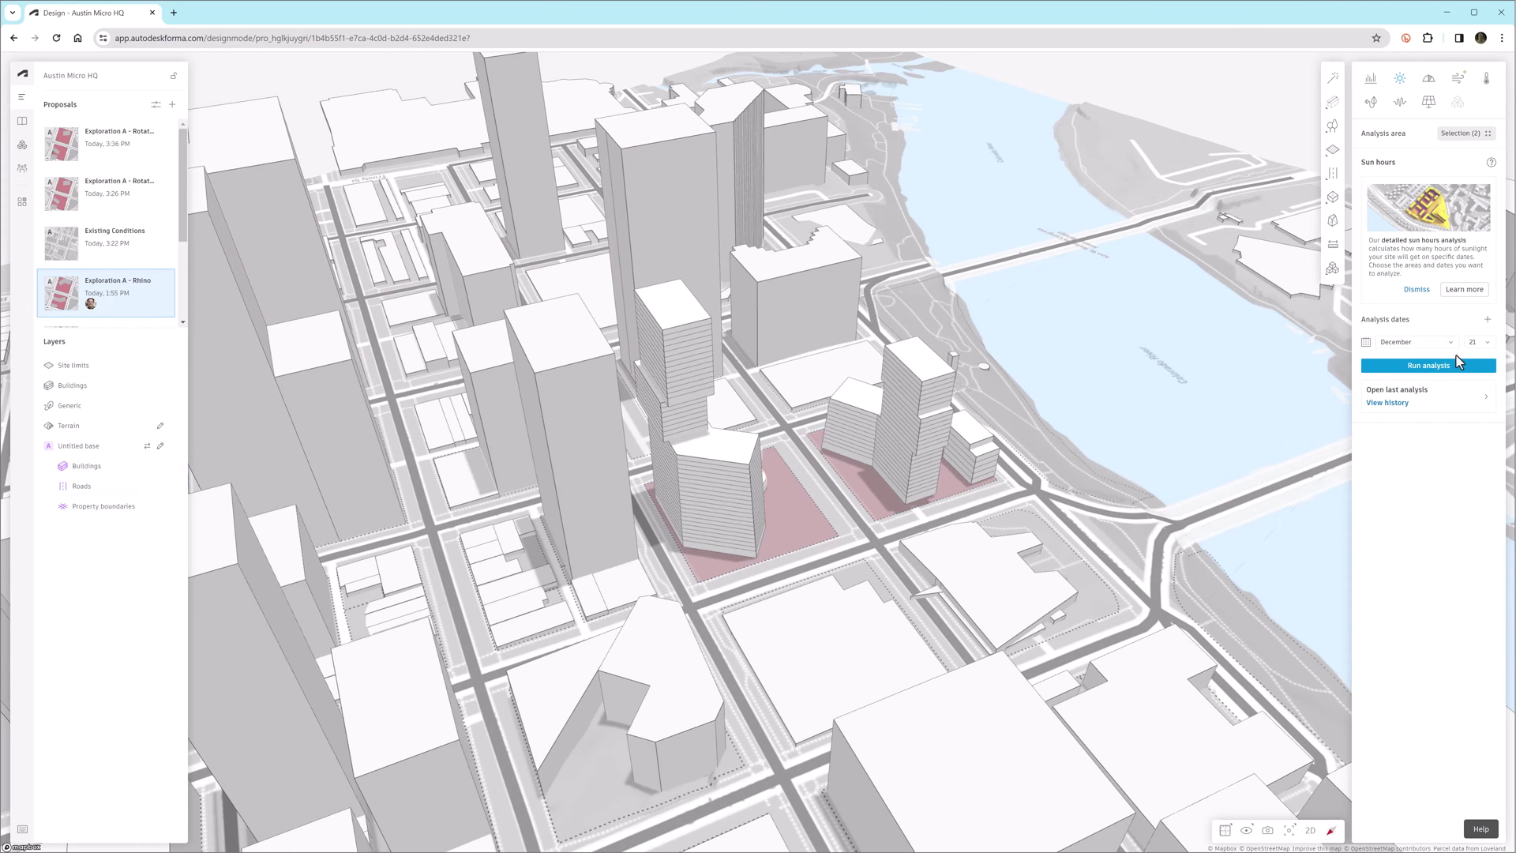
click(1388, 404)
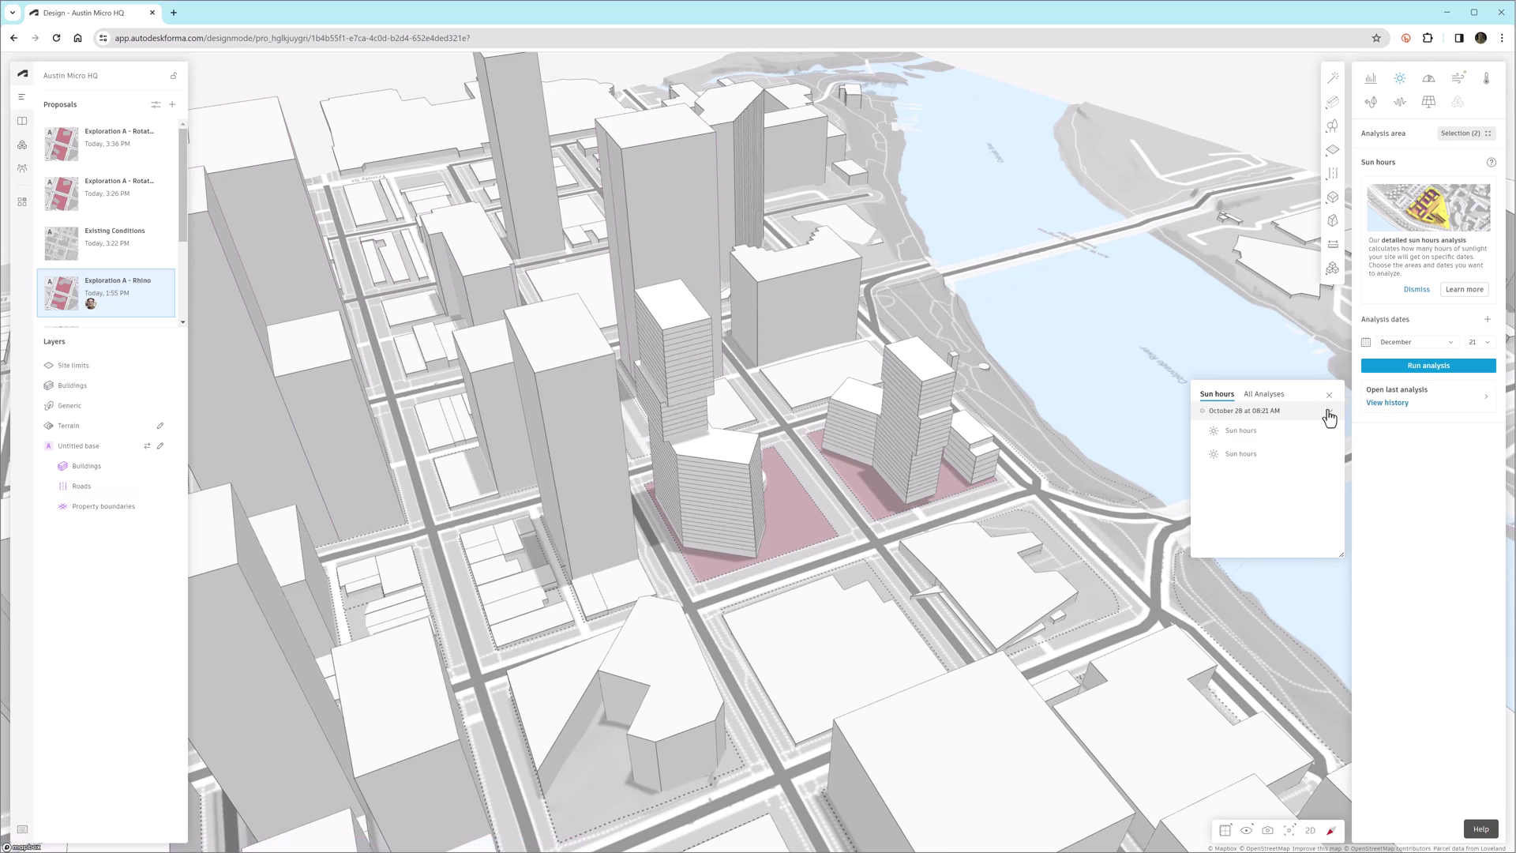
click(1226, 439)
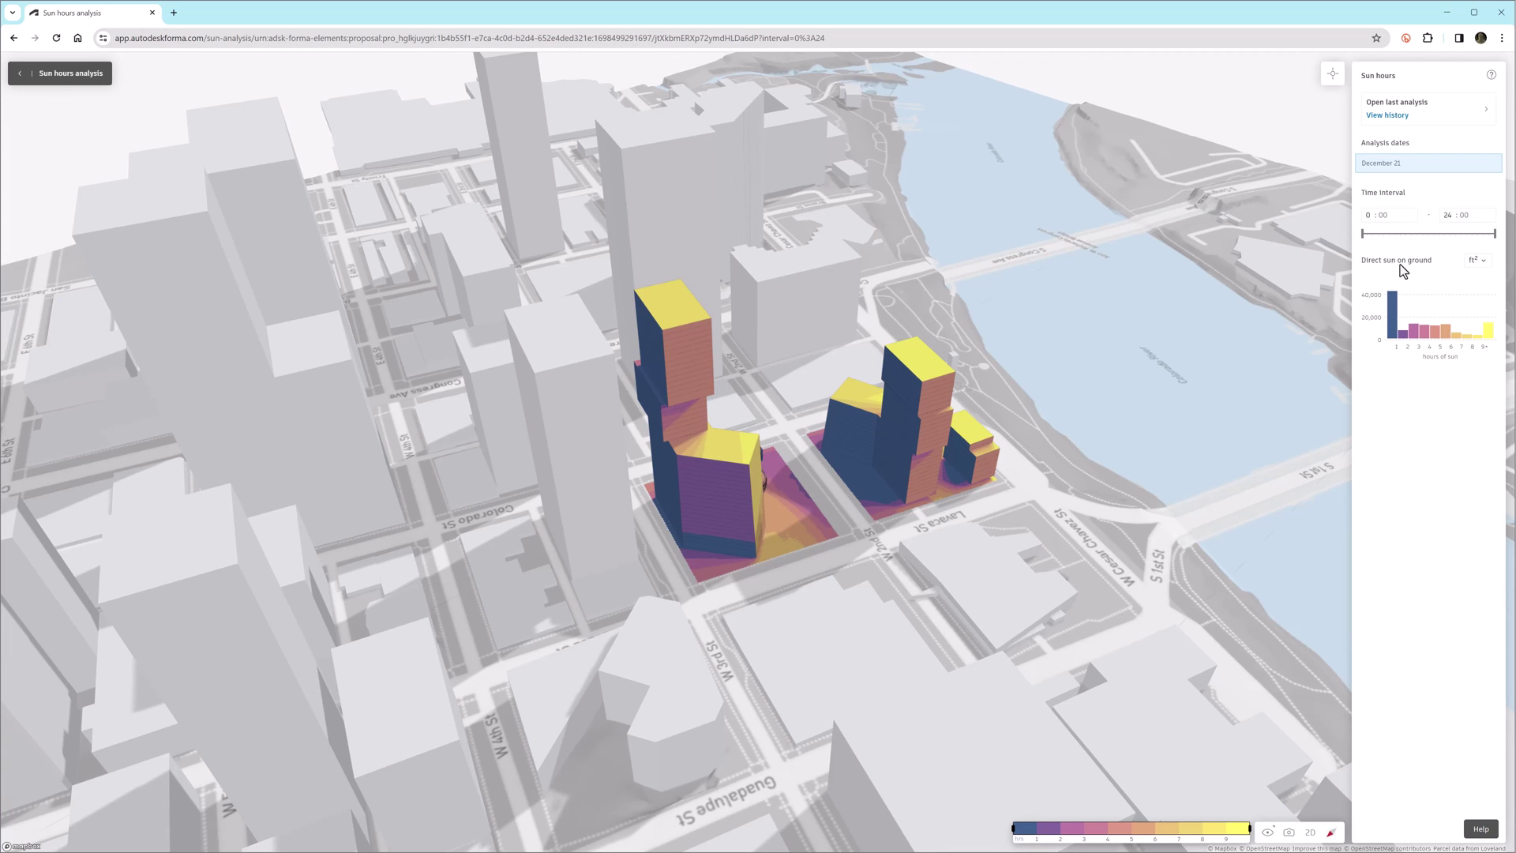
Step: Switch to the June 21 sun-hours analysis
click(1393, 119)
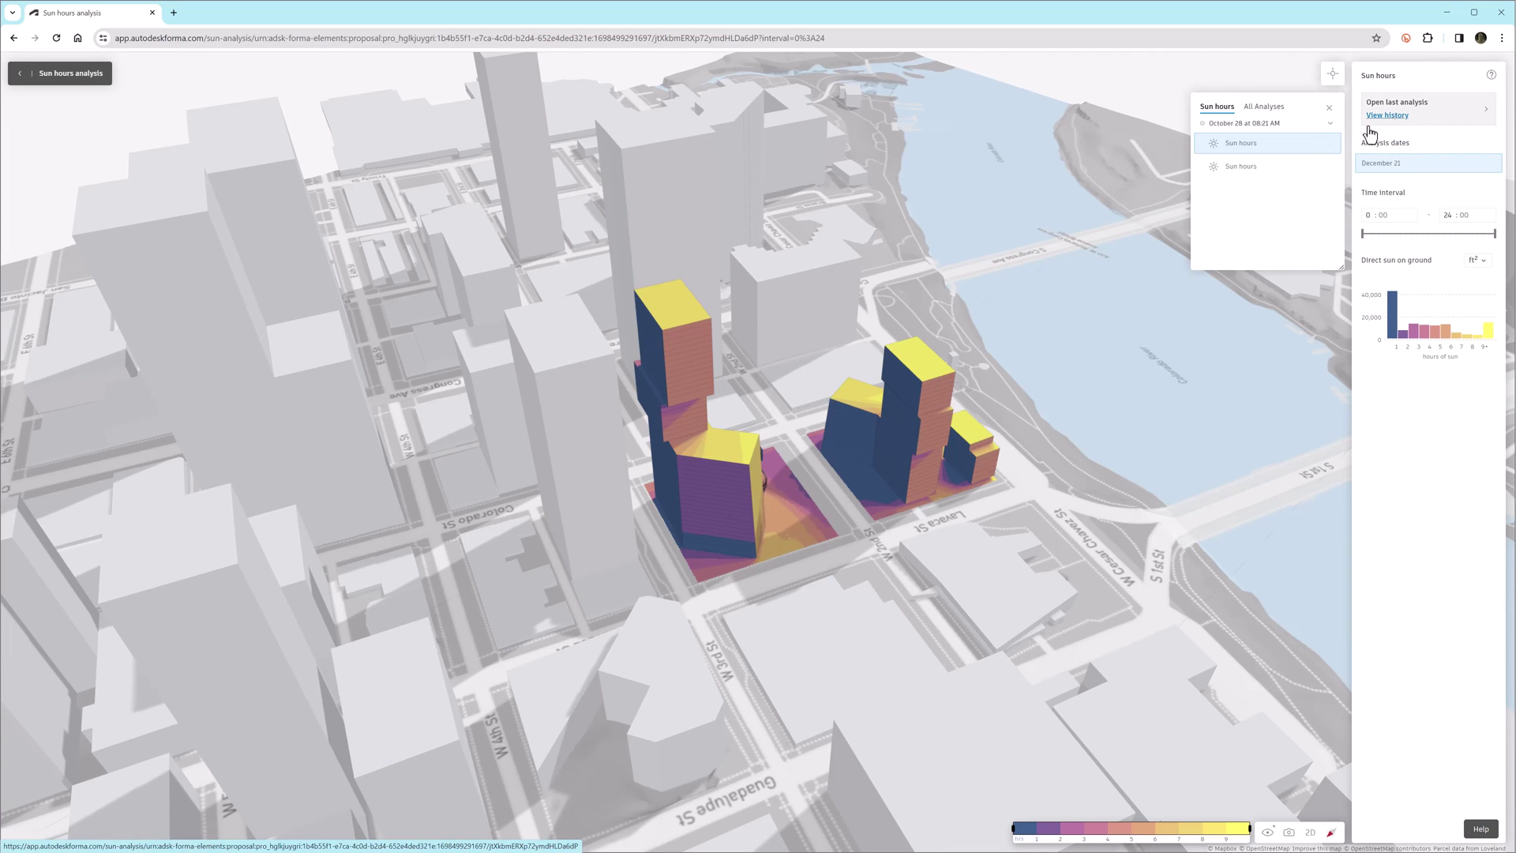
click(1247, 169)
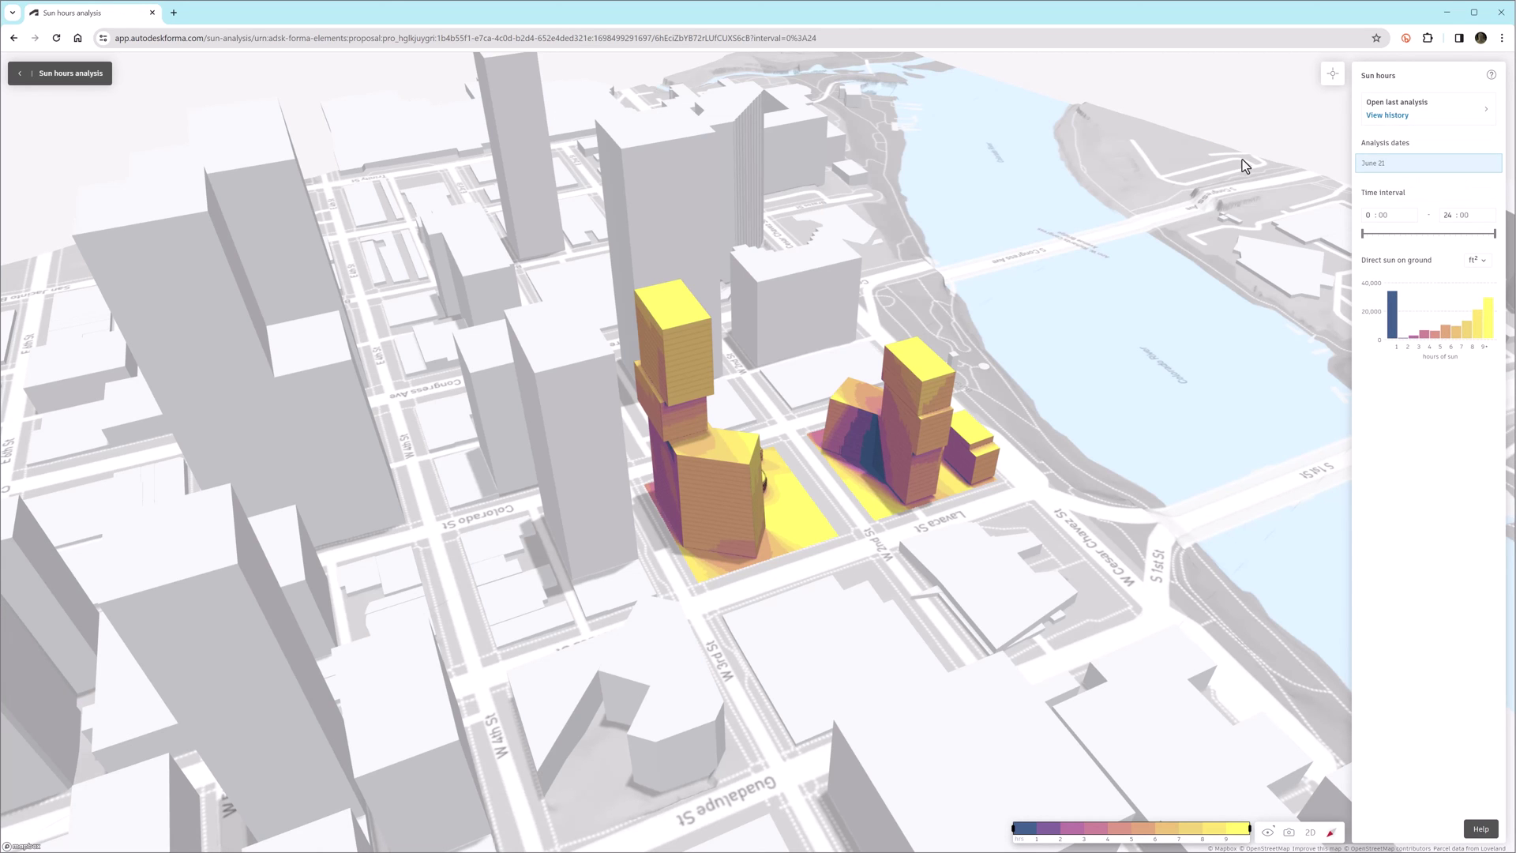
mouse_move(1395, 332)
Step: Leave the June 21 sun-hours results and go back to designing Exploration A - Rhino
click(19, 75)
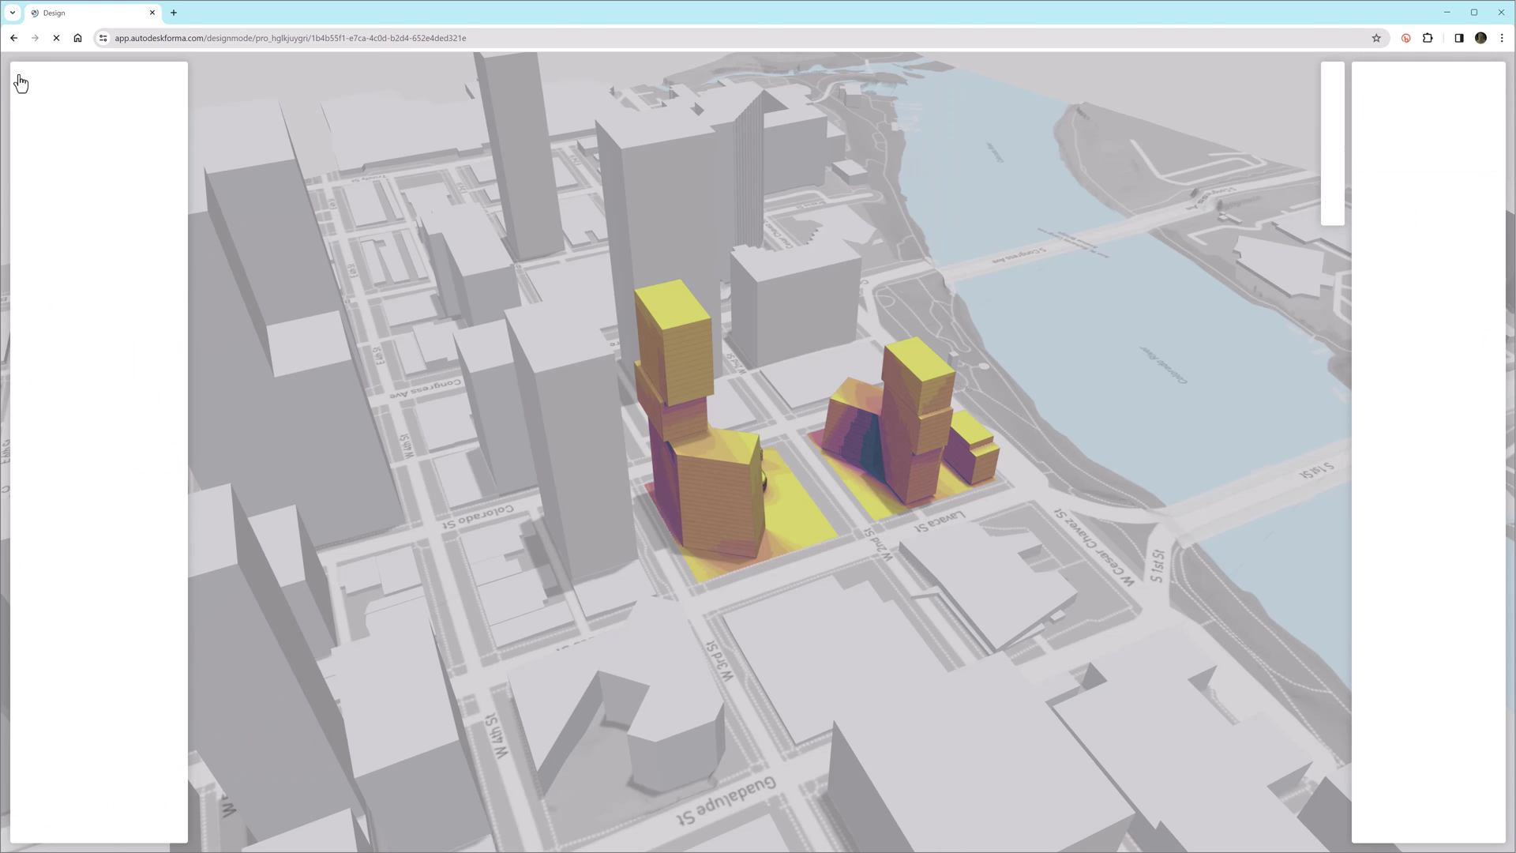